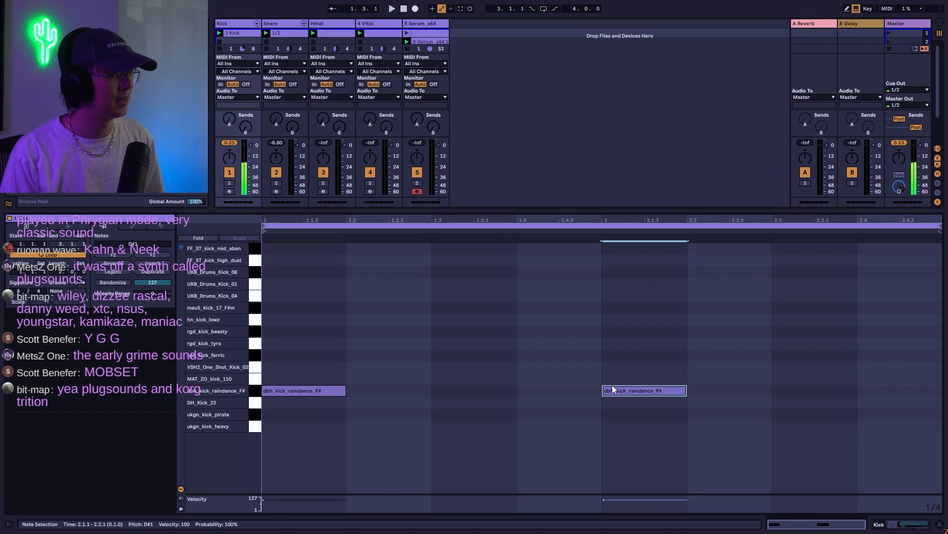
Launch the second scene, add a dbh_kick_raindance_F# note at 1.2.3 in its Kick clip, and shift that note earlier.
key(space)
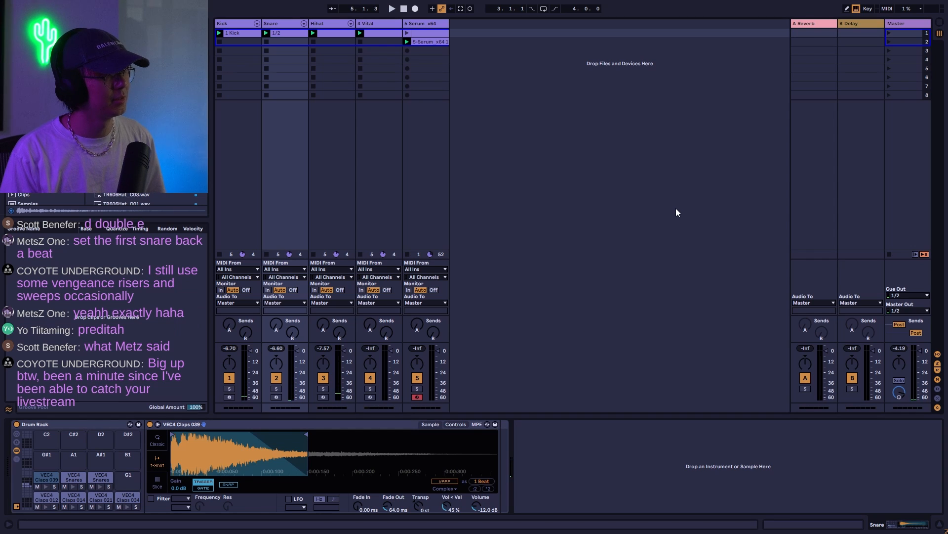
key(alt+Tab)
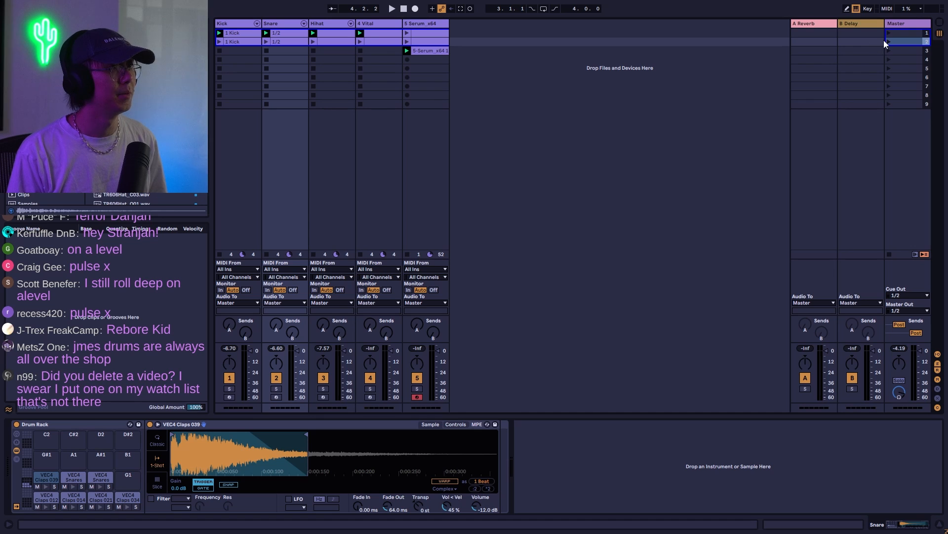
click(887, 40)
click(254, 39)
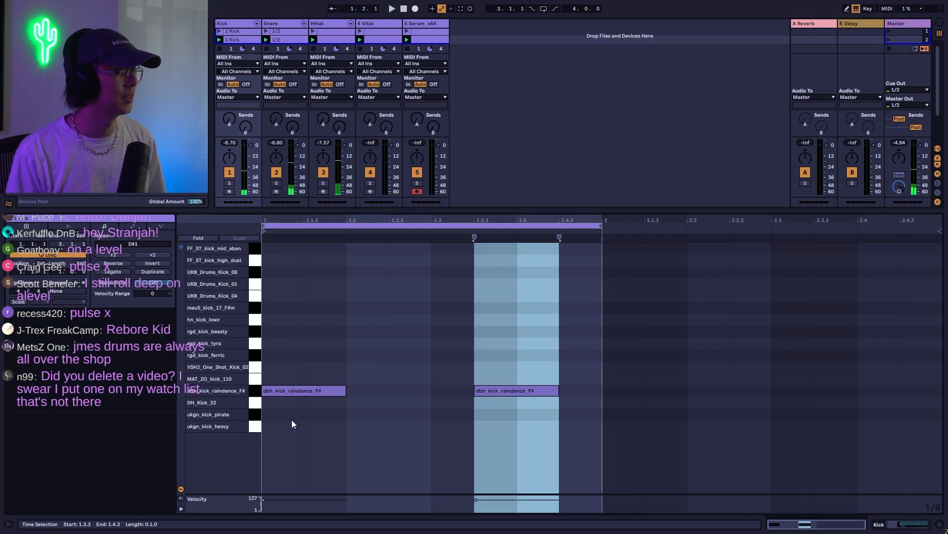
double_click(421, 391)
key(space)
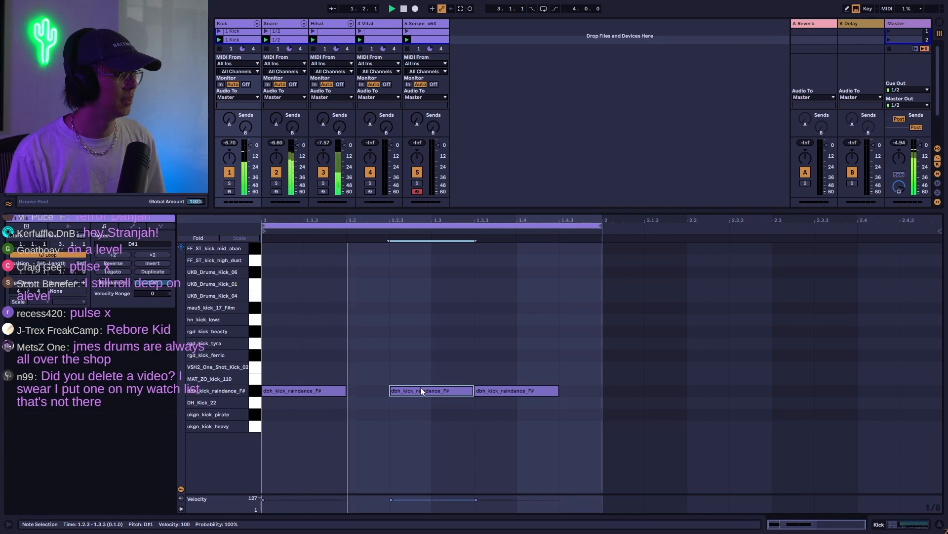
drag(420, 387, 366, 393)
In the Snare clip, move the VEC4 Claps 039 note at 1.2.2 one sixteenth later.
click(278, 41)
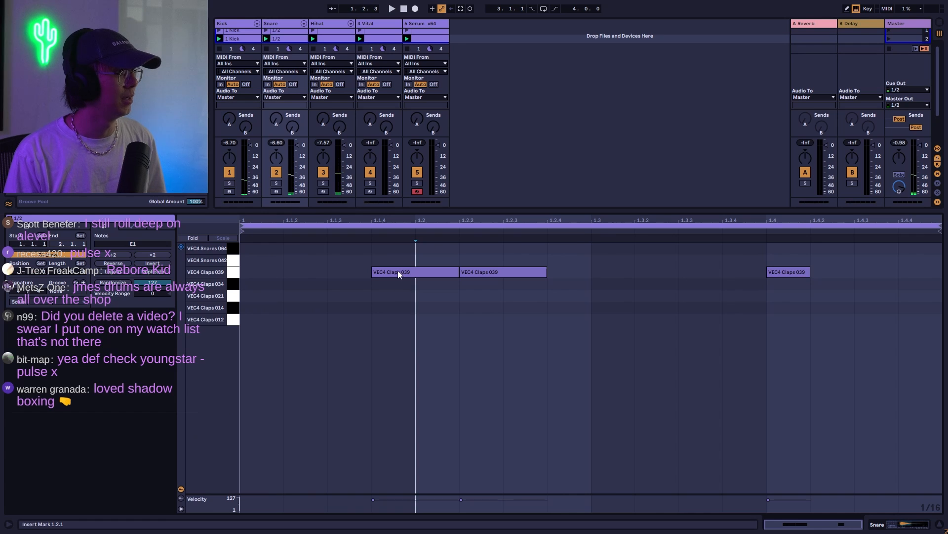
click(413, 274)
drag(510, 273, 554, 276)
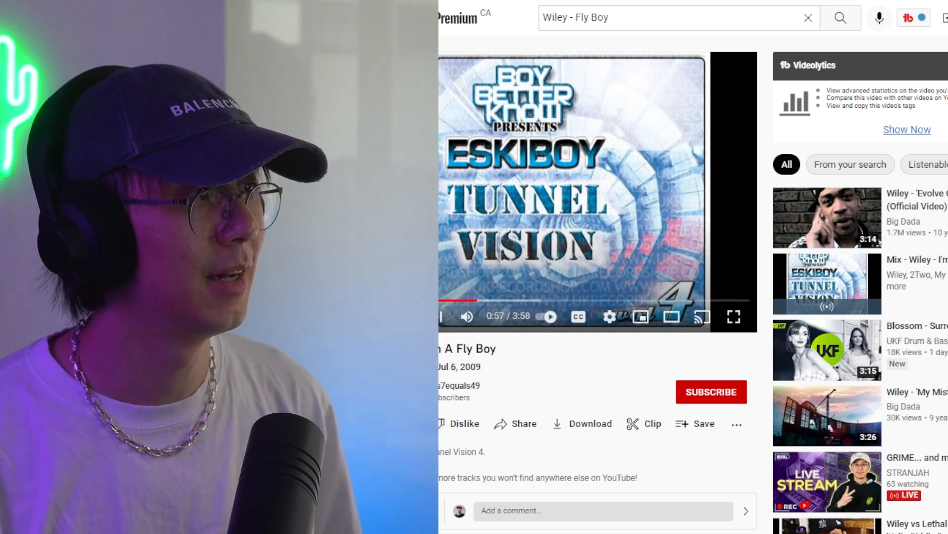
Switch from the Wiley reference track in the browser back to Ableton Live and play the current drum pattern.
key(alt+Tab)
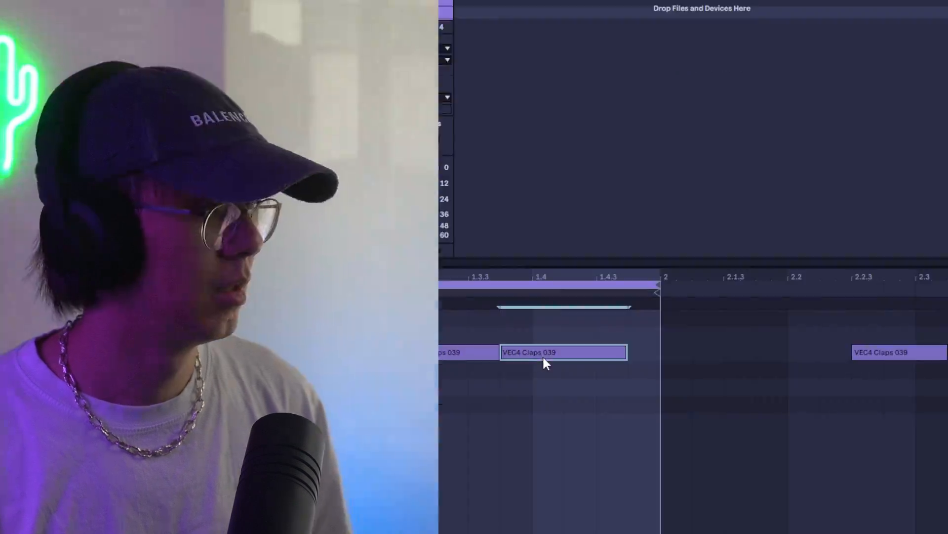
key(space)
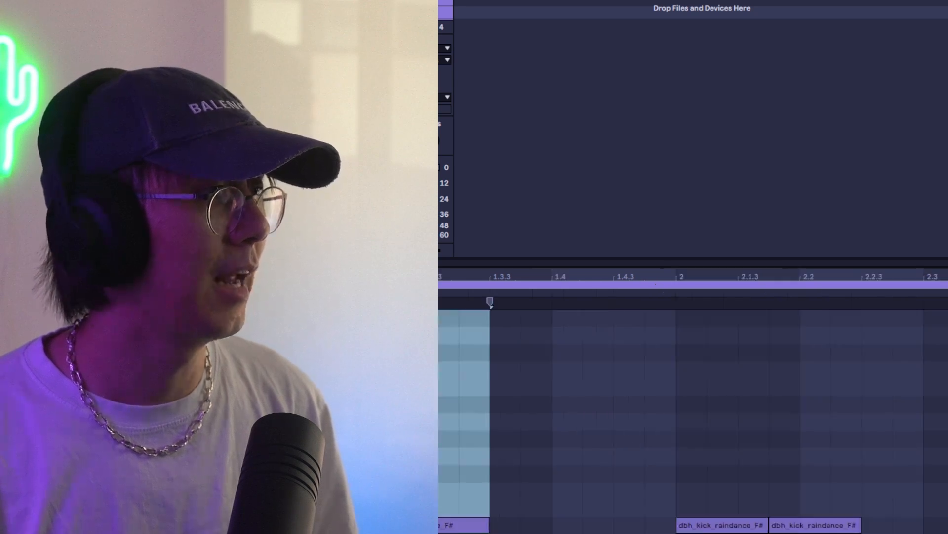
drag(444, 452, 440, 162)
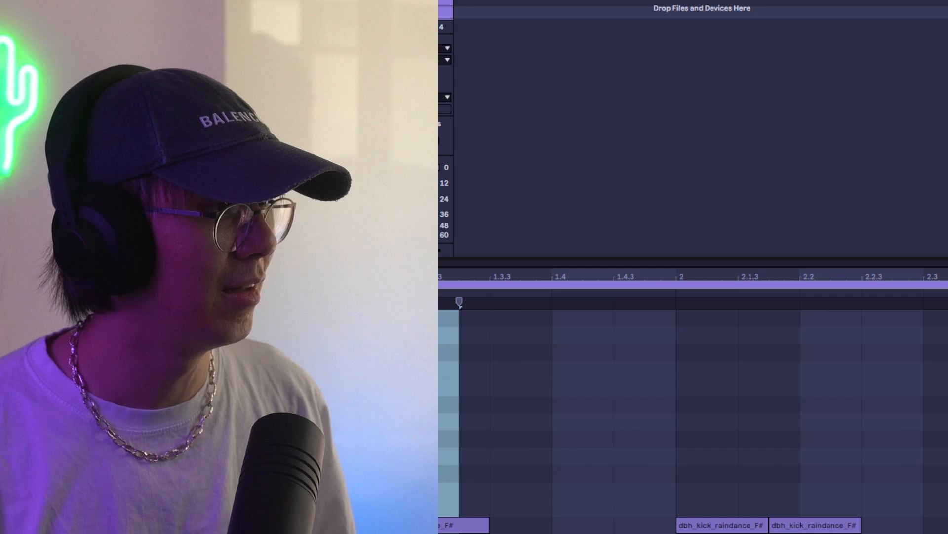
key(Escape)
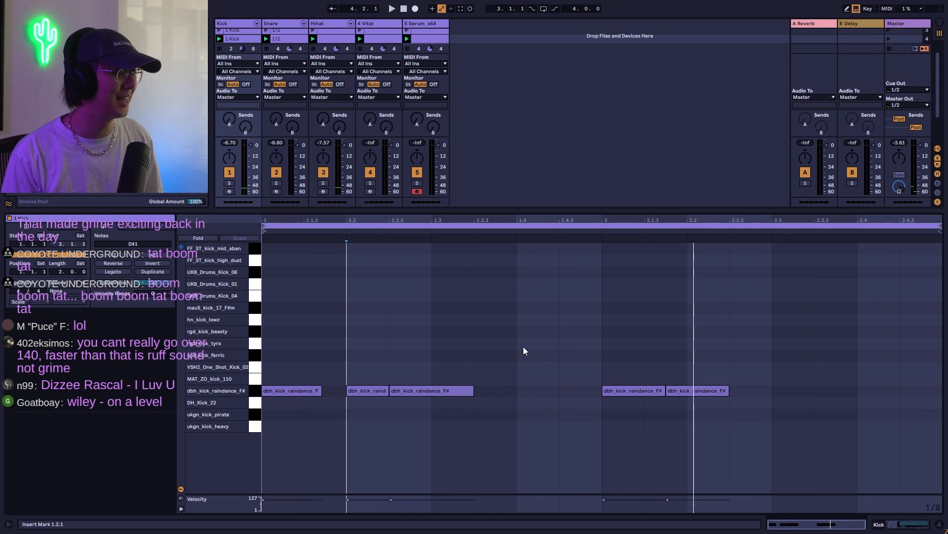
key(space)
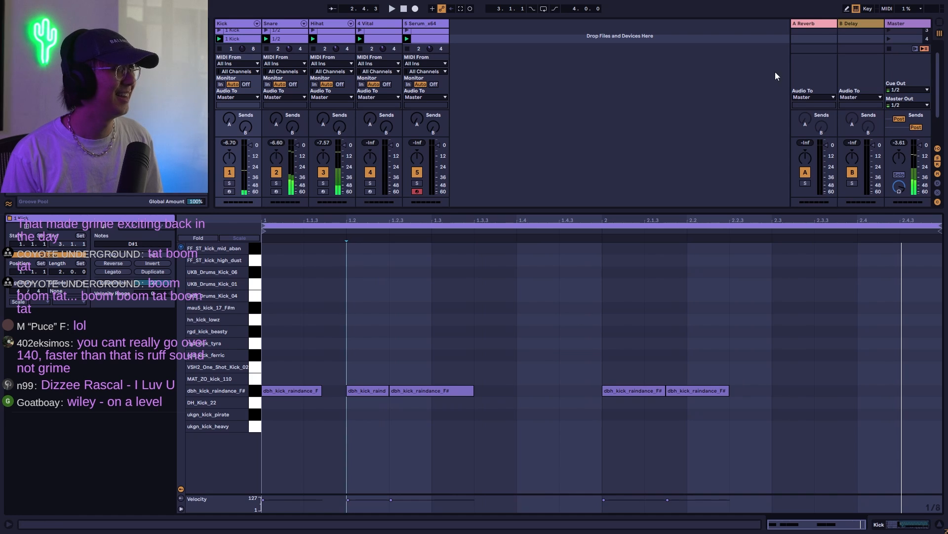
Launch the fifth scene, then delete the kick notes at 1.2 and 1.2.3 from its Kick clip.
click(894, 42)
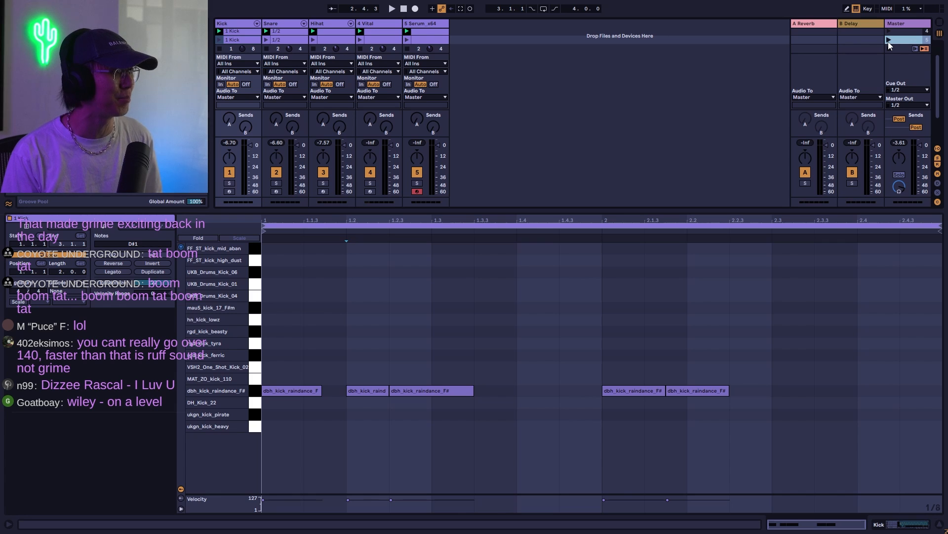
click(888, 42)
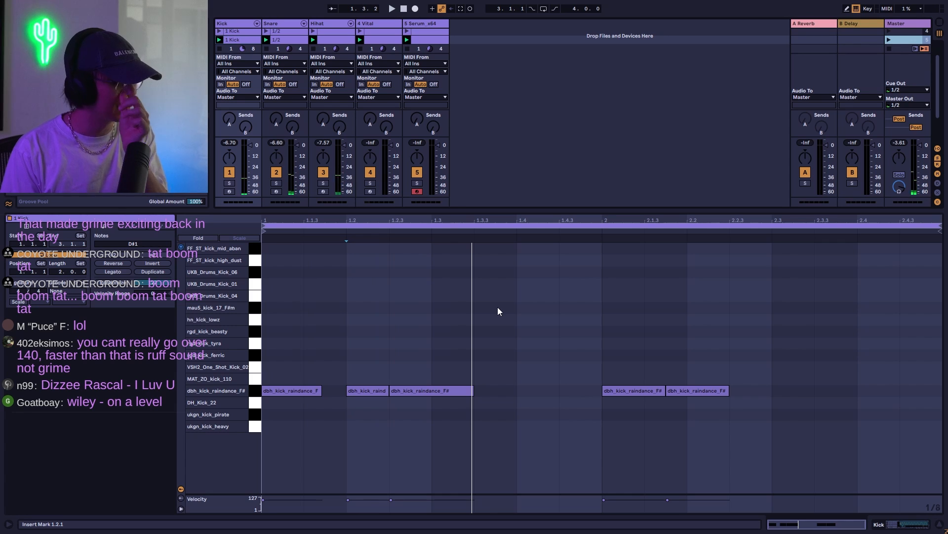
drag(372, 380, 432, 417)
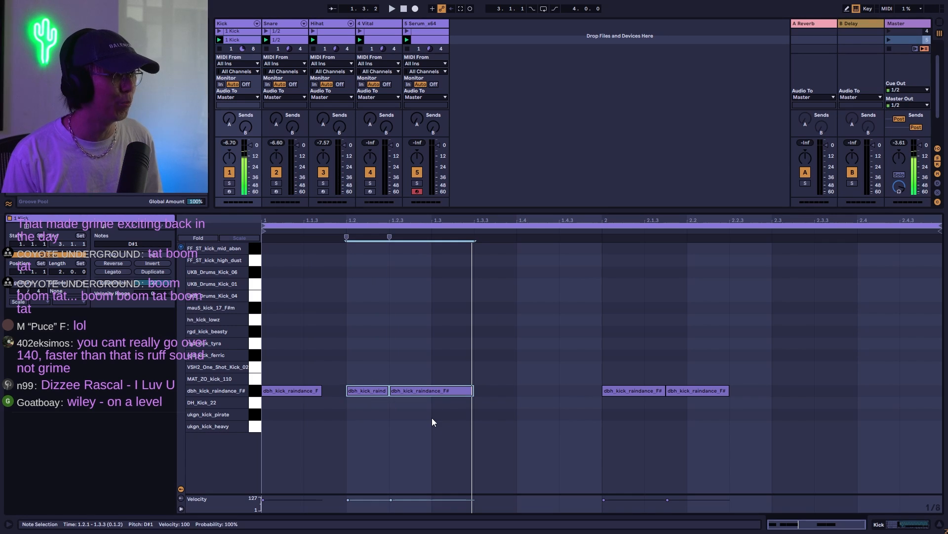
key(Delete)
key(space)
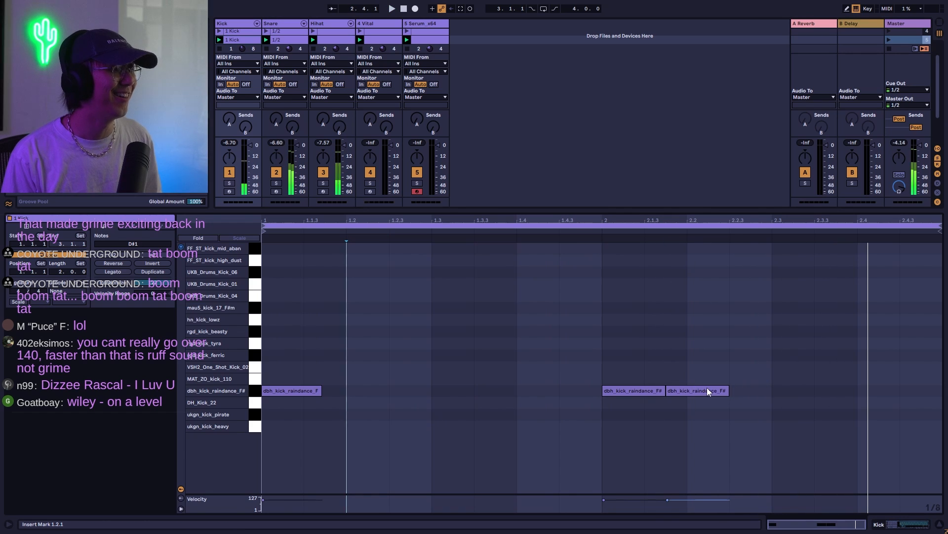
Try a copy of the last kick note at 2.2.3, and the 2.1.4 kick at 2.2.
drag(707, 390, 772, 392)
click(739, 335)
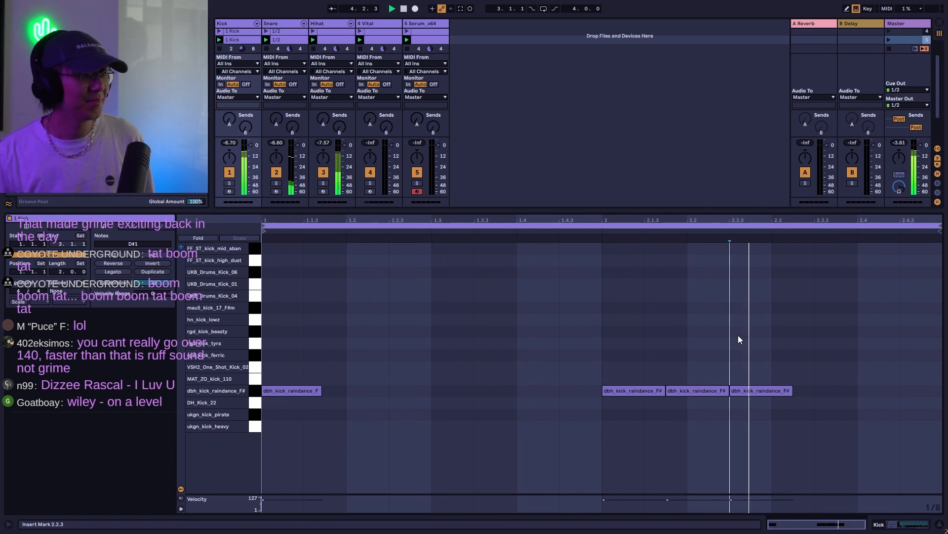
drag(705, 391, 725, 393)
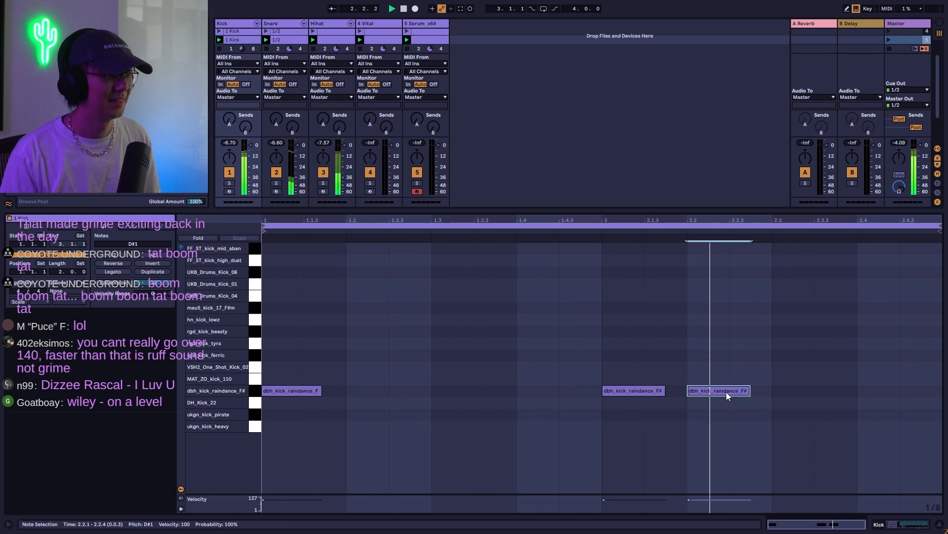
Move the kick note at 2.2 into the first bar at 1.1.4, using a 1/16 grid.
drag(717, 396, 409, 390)
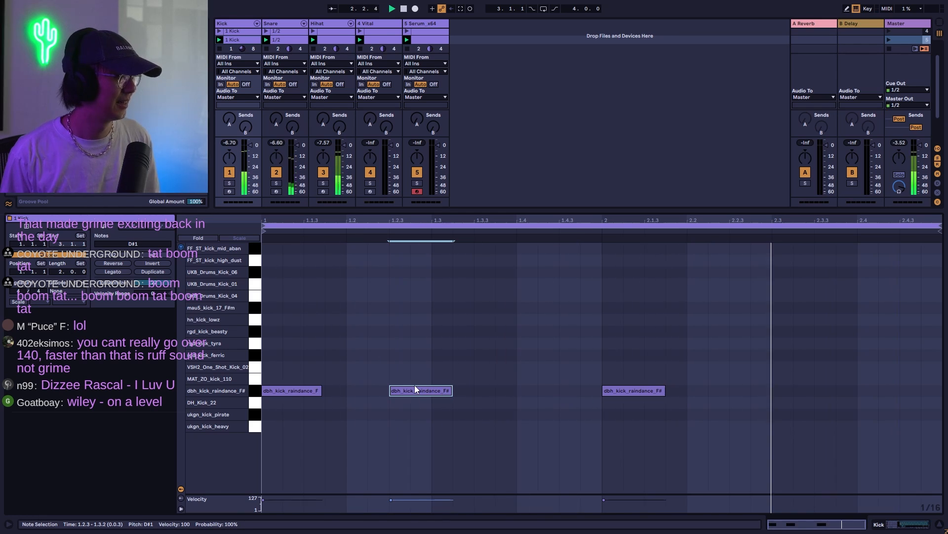
key(ctrl+1)
drag(415, 386, 341, 385)
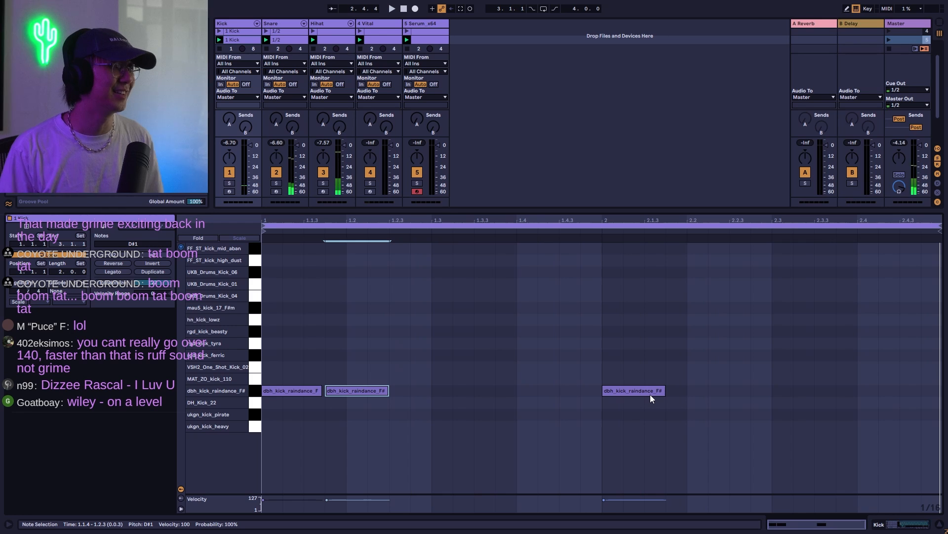
Delete the two VEC4 Claps 039 notes in the second bar of the Snare clip.
click(288, 39)
click(520, 313)
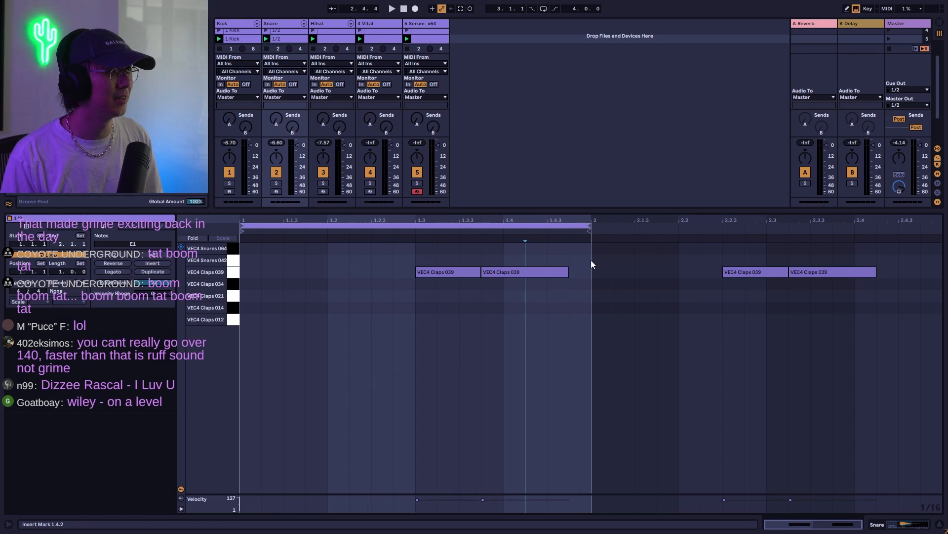
drag(666, 250, 835, 296)
key(Delete)
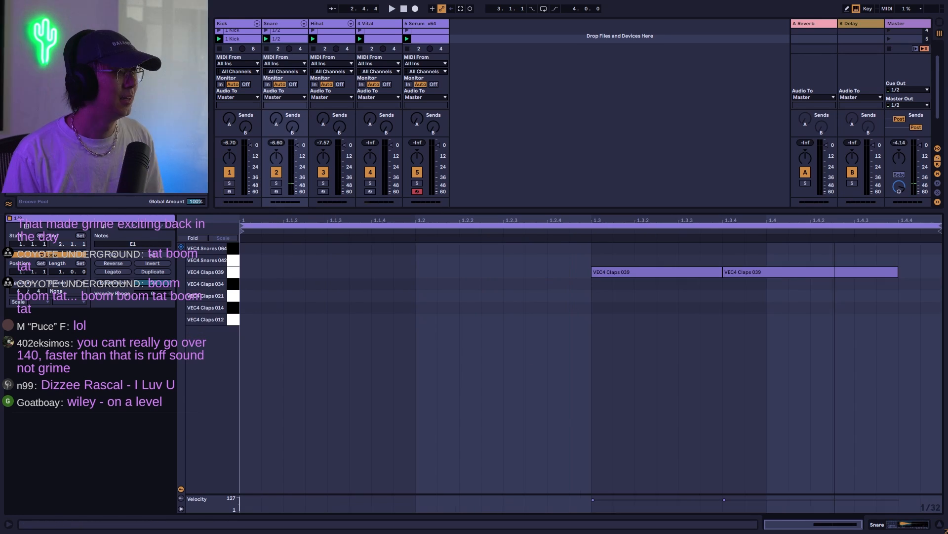
click(847, 370)
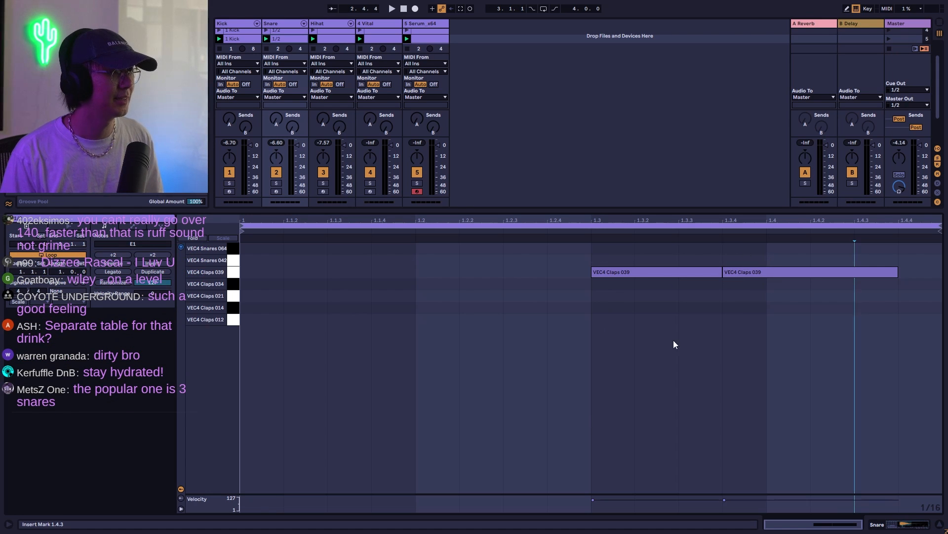
Try the Kick clip without the note at 1.1.4.
click(247, 39)
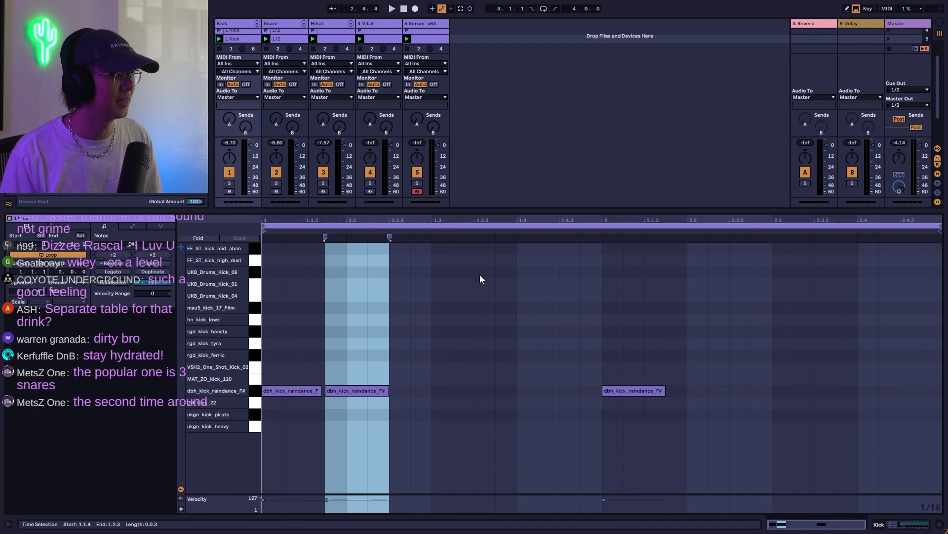
key(Delete)
key(space)
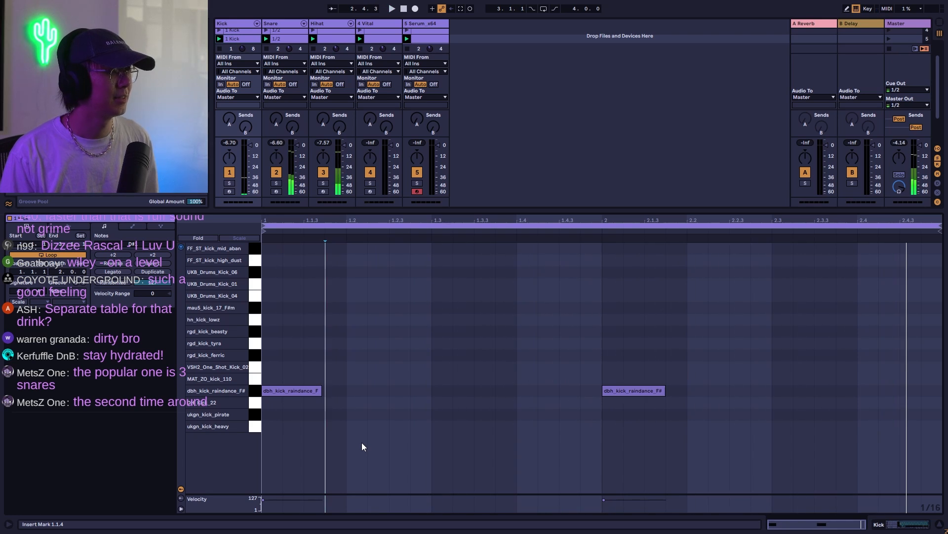
key(ctrl+z)
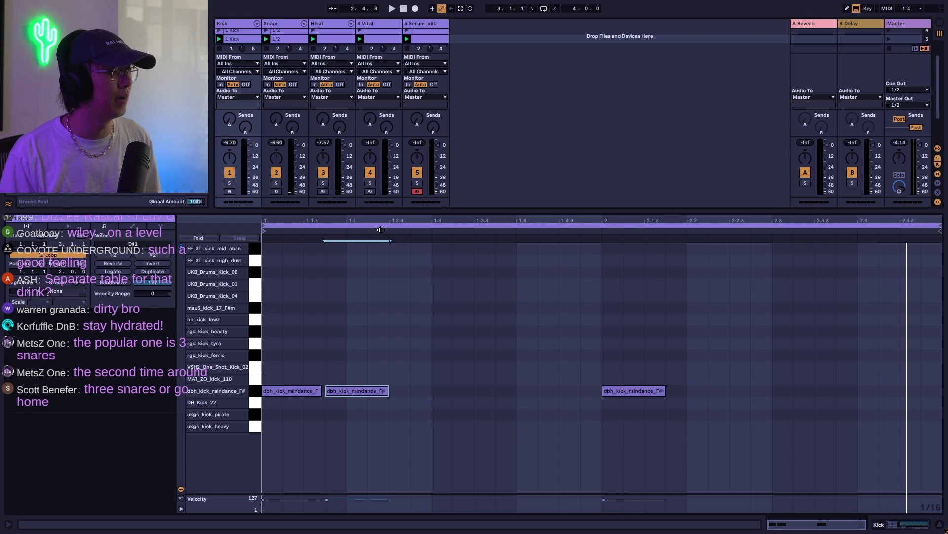
Duplicate the Snare clip's one-bar loop so the clap pattern spans two bars.
click(380, 230)
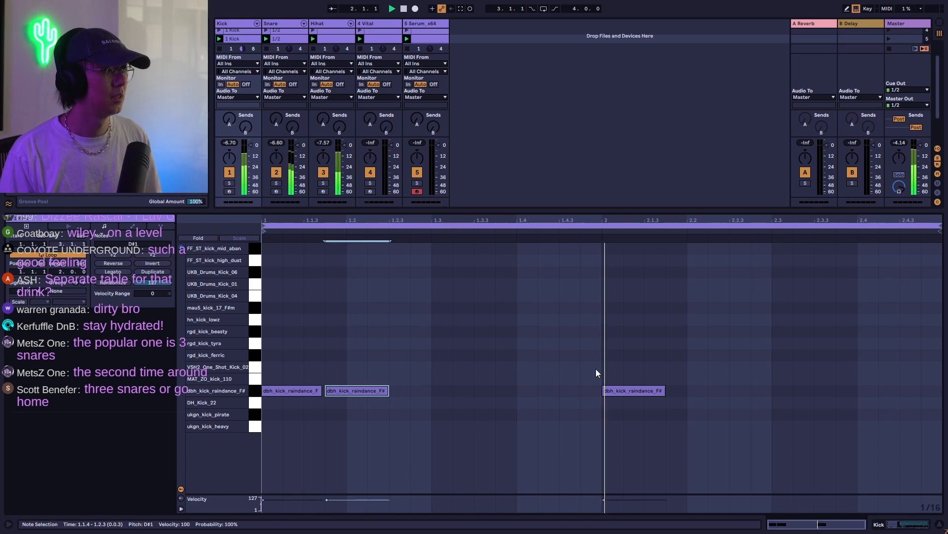
click(289, 39)
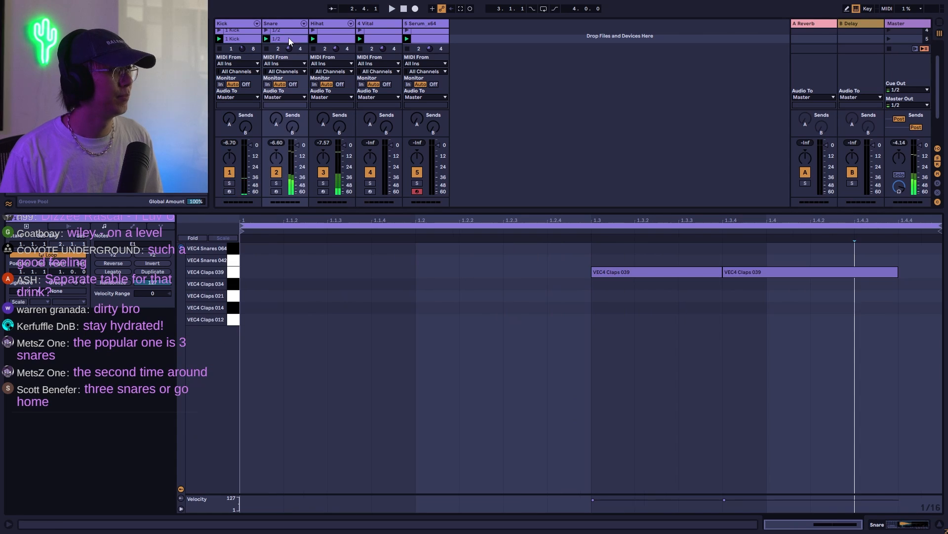
key(ctrl+d)
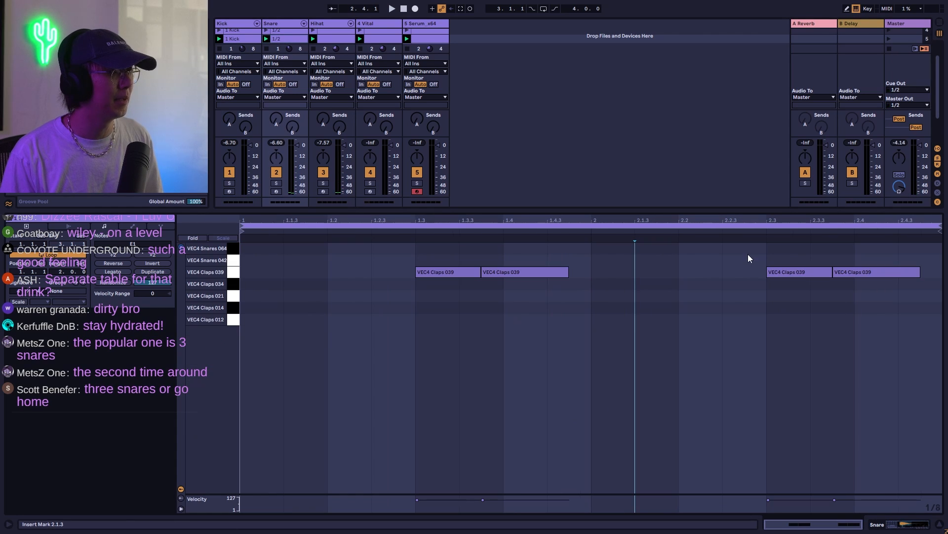
Try the two-bar clap pattern without the final clap at 2.3.4.
drag(838, 260, 937, 376)
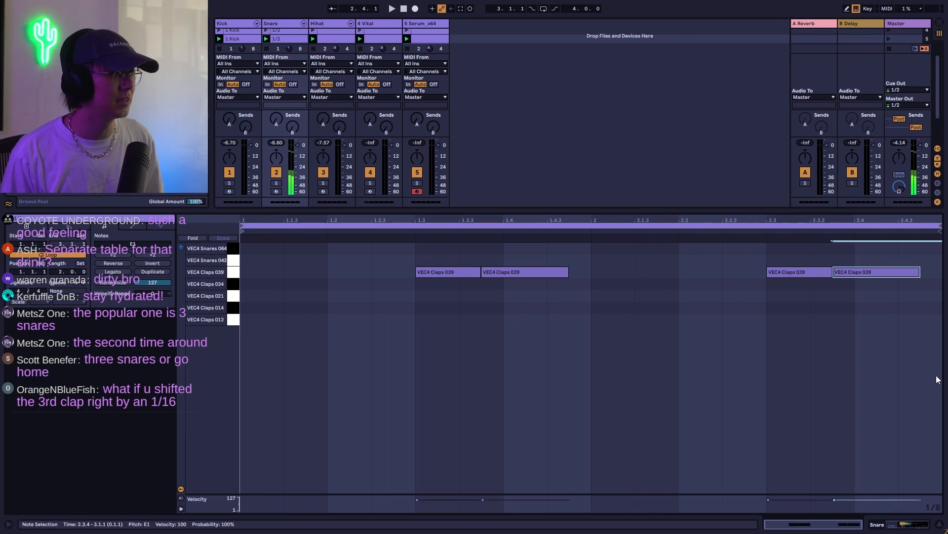
key(Delete)
key(space)
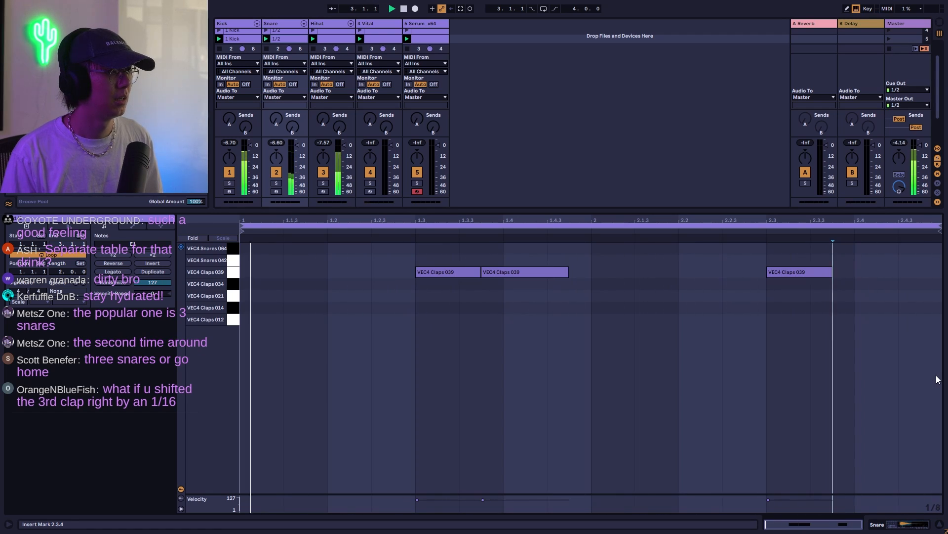
key(space)
key(ctrl+z)
Delete the clap at 1.3.4 in the Snare clip's first bar and play the pattern.
drag(527, 250, 537, 296)
key(Delete)
key(space)
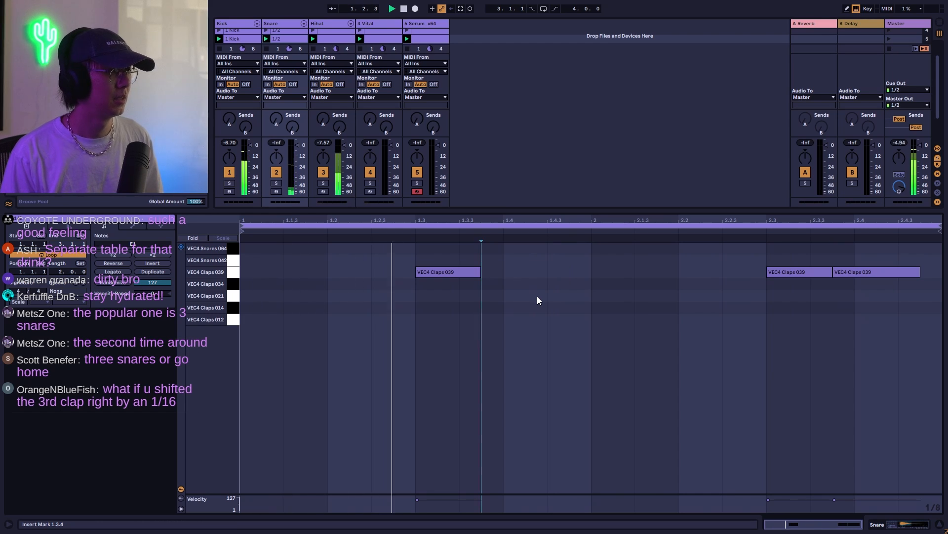
key(space)
In the Kick clip, move the kick note at 1.1.4 one bar later to 2.1.4.
click(235, 39)
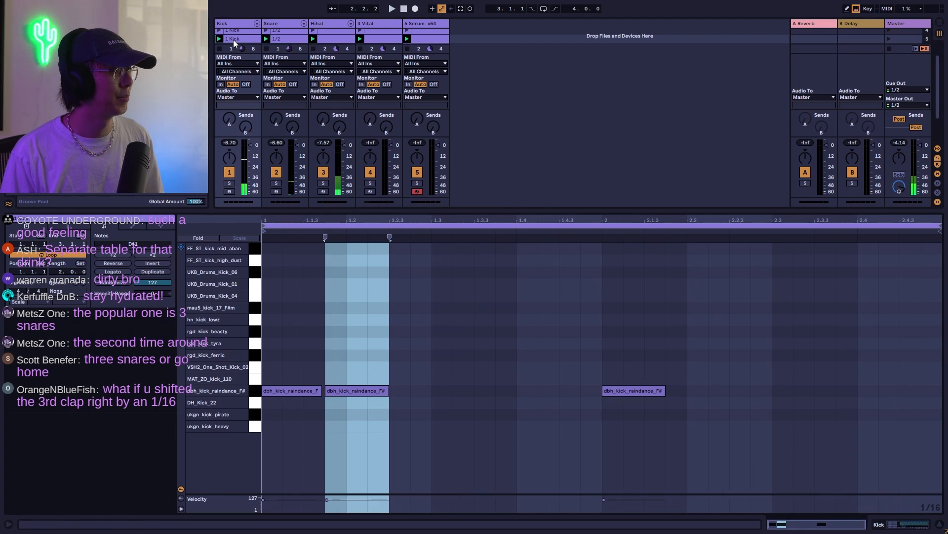
click(360, 391)
drag(360, 391, 699, 395)
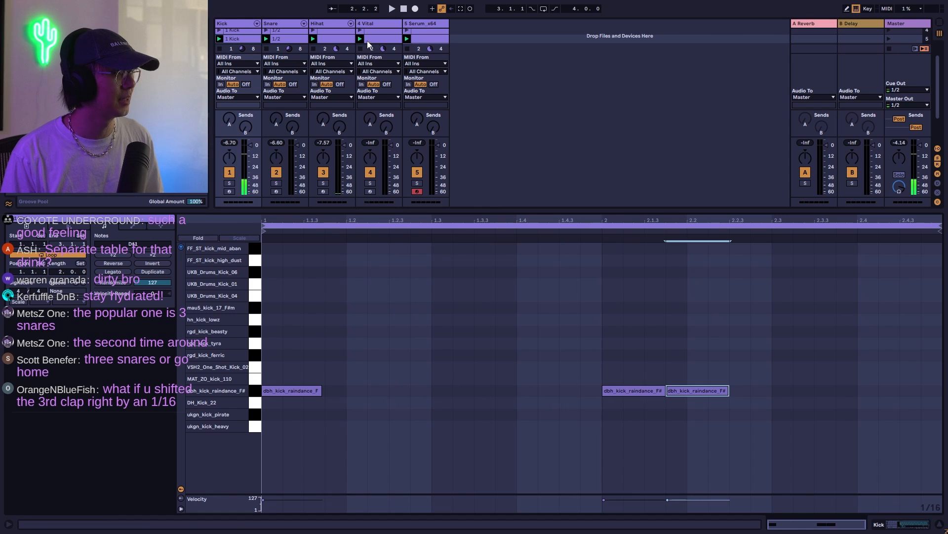
Play the two-bar drum pattern with the Snare clip open and set its note grid to 1/16.
click(285, 39)
key(space)
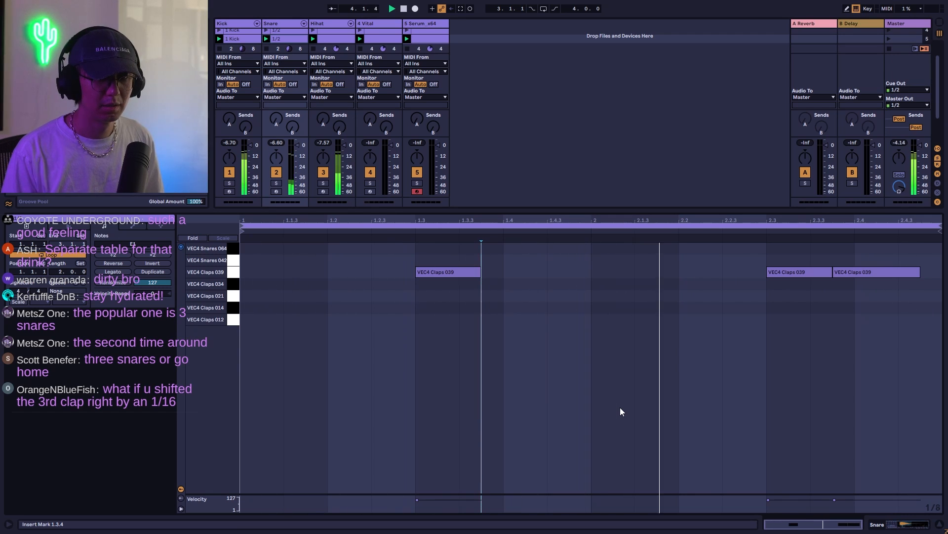
key(ctrl+1)
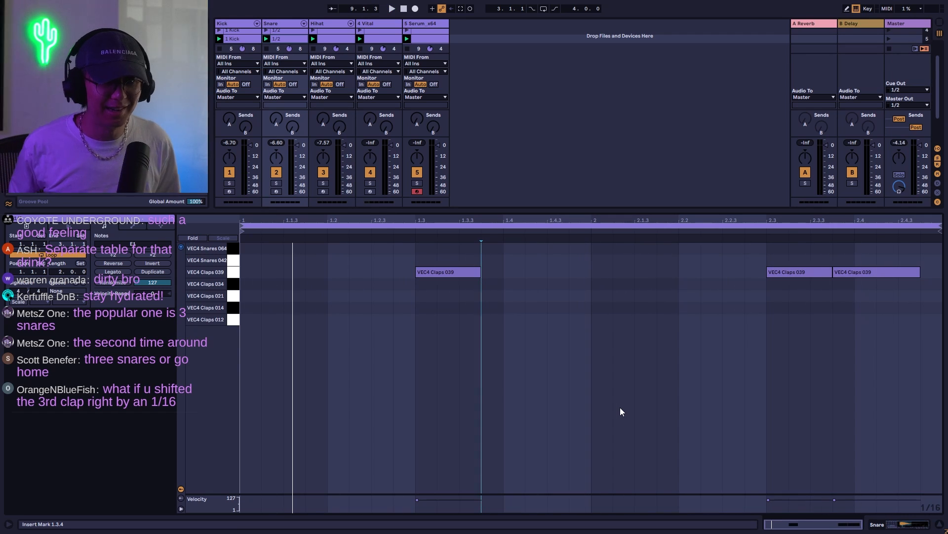
Layer all three claps in the Snare clip by copying them onto VEC4 Claps 021 and VEC4 Claps 012, and play the pattern.
drag(476, 335, 878, 260)
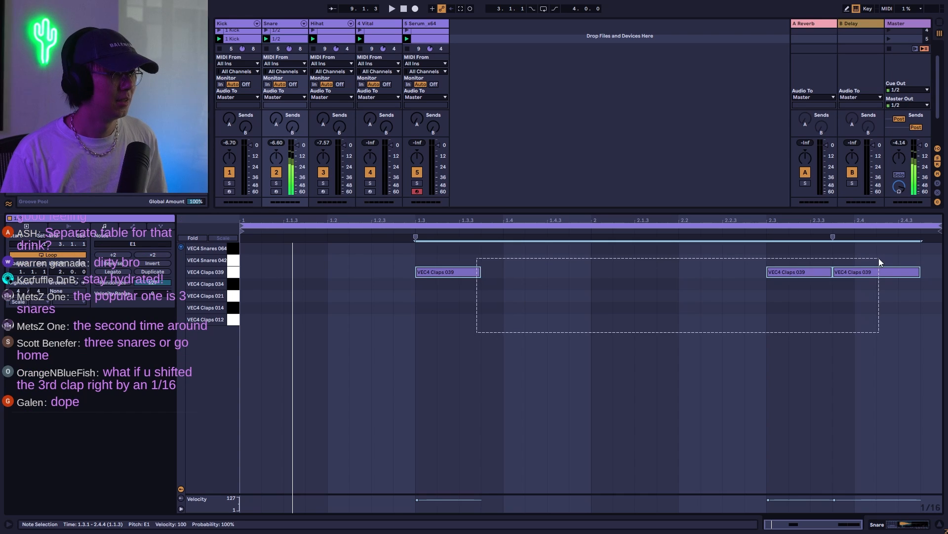
drag(425, 274, 429, 321)
key(space)
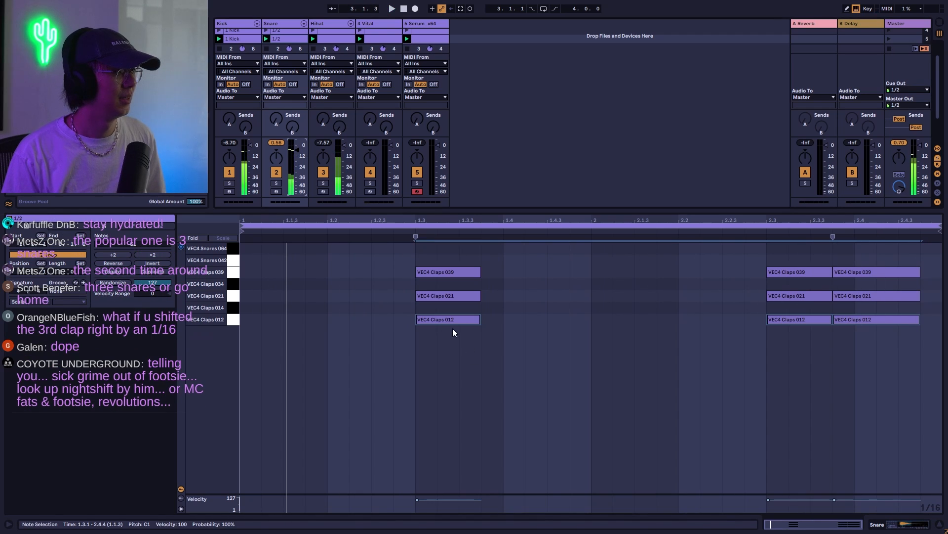
In the Snare track's Drum Rack, set the VEC4 Claps 021 sample volume to -15.0 dB and play the layered claps.
key(shift+Tab)
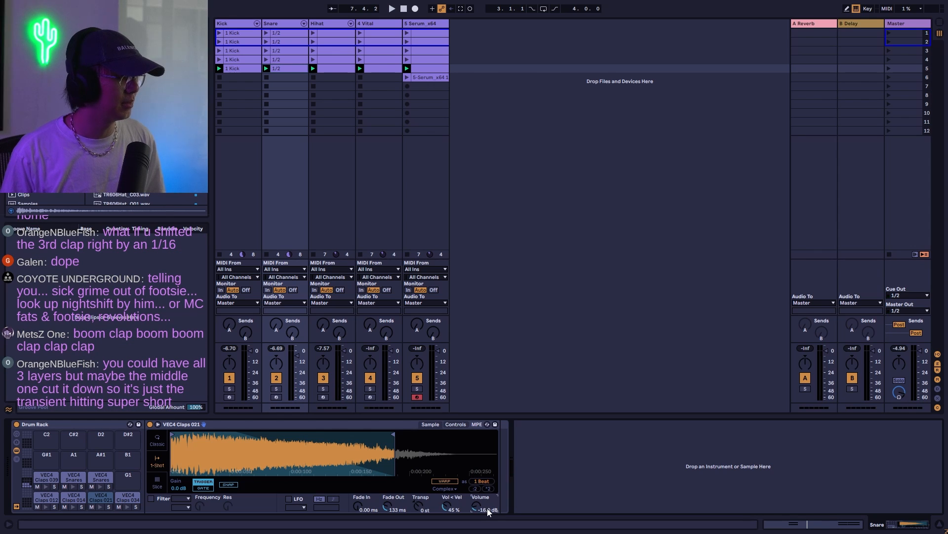
key(Up)
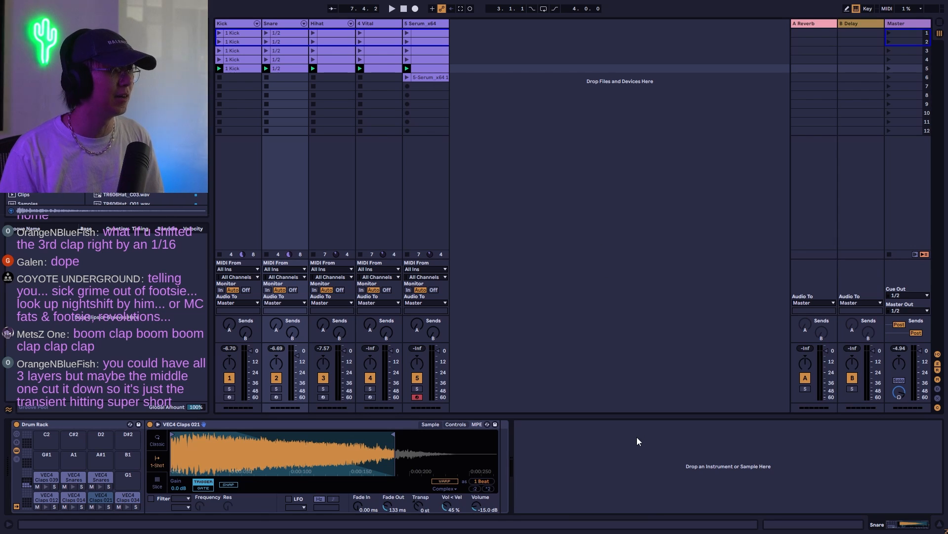
click(644, 452)
key(space)
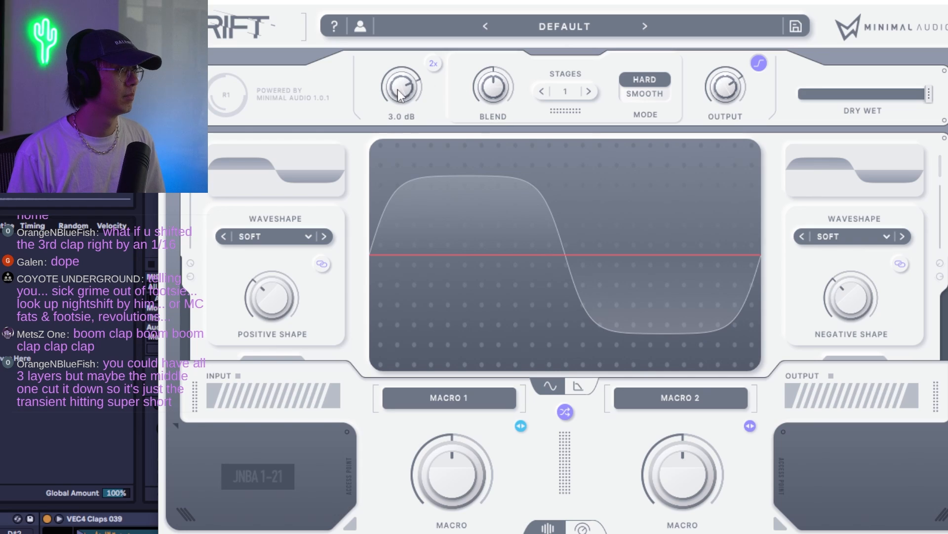
Set the drive in the Rift distortion to about 3.0 dB and turn up the main dial in Punish.
drag(399, 95, 398, 93)
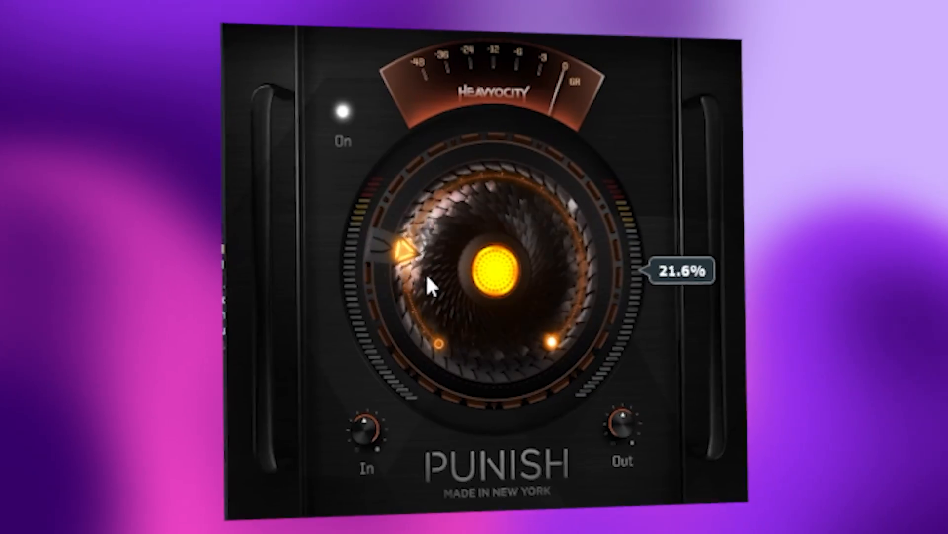
drag(426, 273, 388, 61)
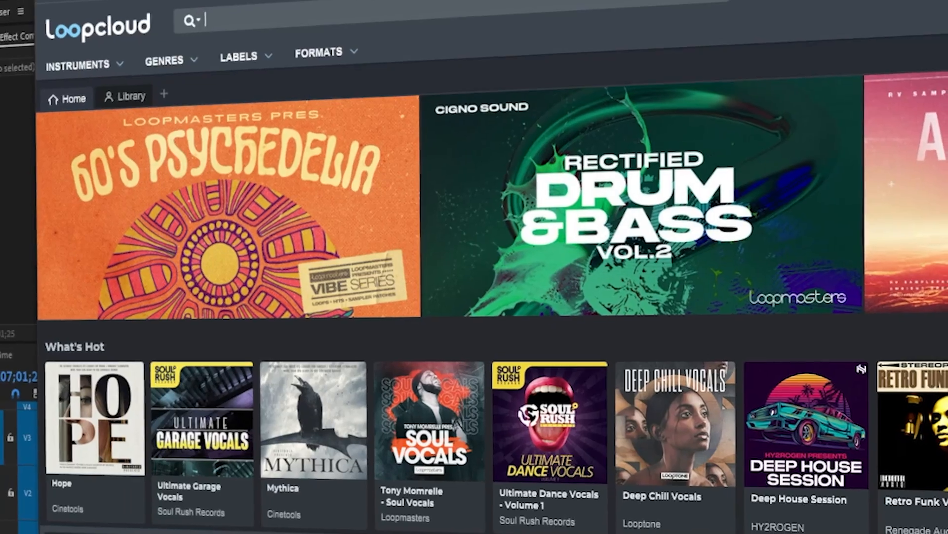
Switch to Loopcloud and look through the sample packs and curated collections on its home page.
scroll(474, 306, down, 5)
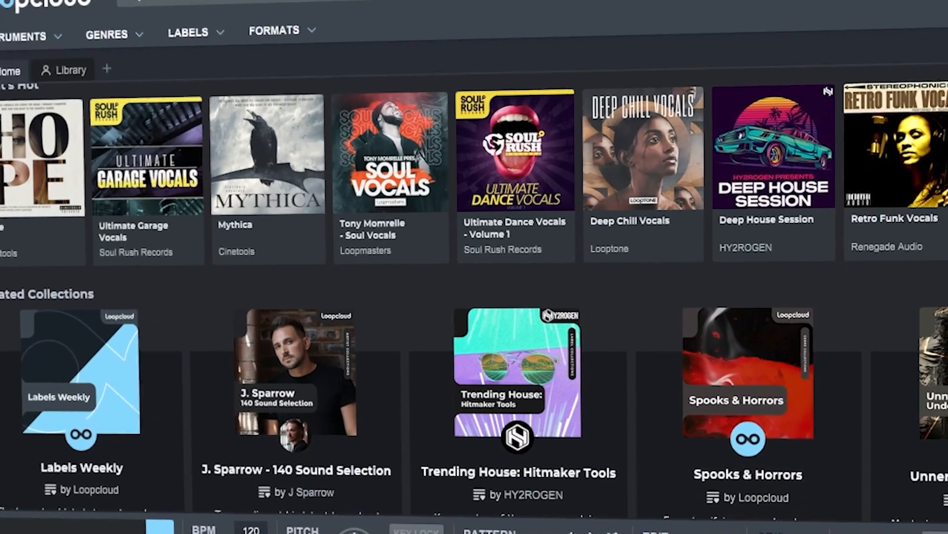
scroll(474, 306, down, 1)
scroll(475, 306, down, 4)
scroll(474, 306, down, 3)
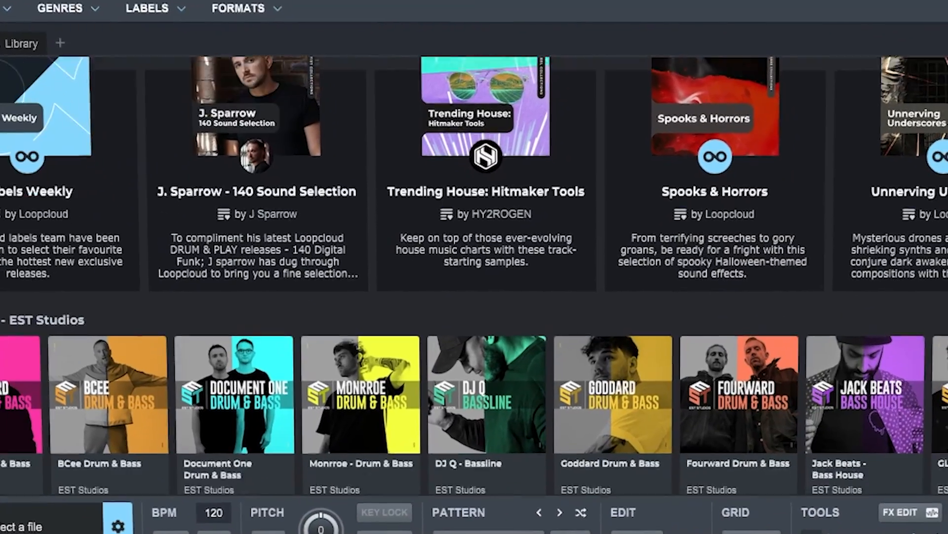
scroll(474, 306, down, 3)
scroll(474, 306, down, 5)
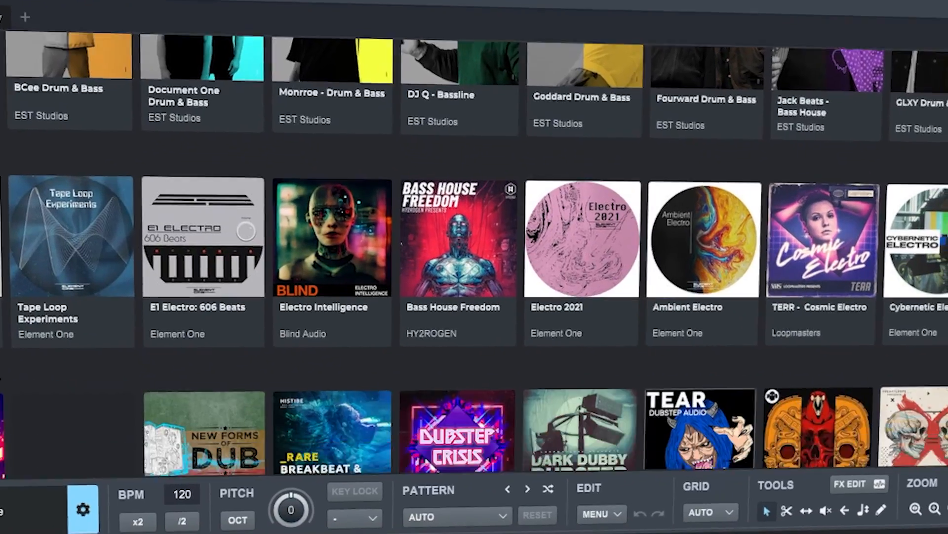
scroll(475, 307, down, 6)
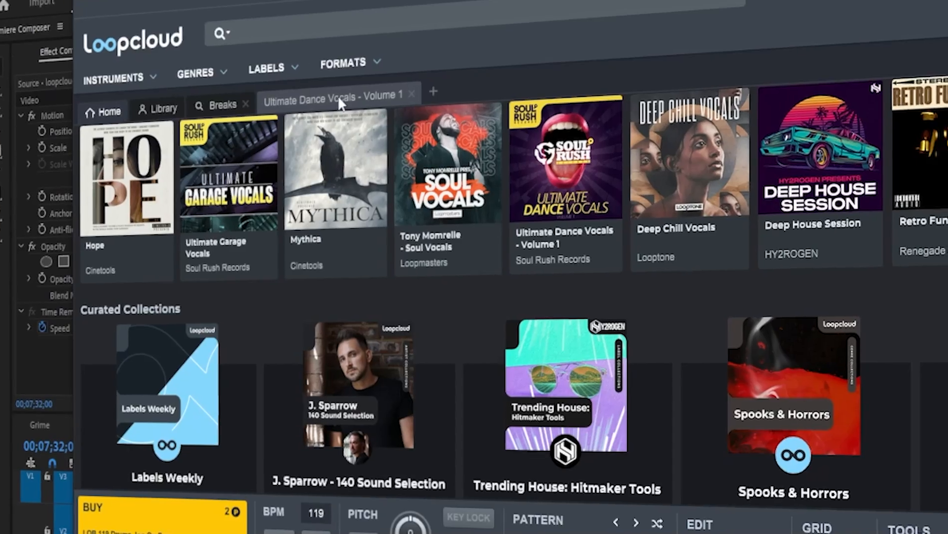
Open the Ultimate Dance Vocals - Volume 1 pack and look through its list of vocal loops.
click(338, 97)
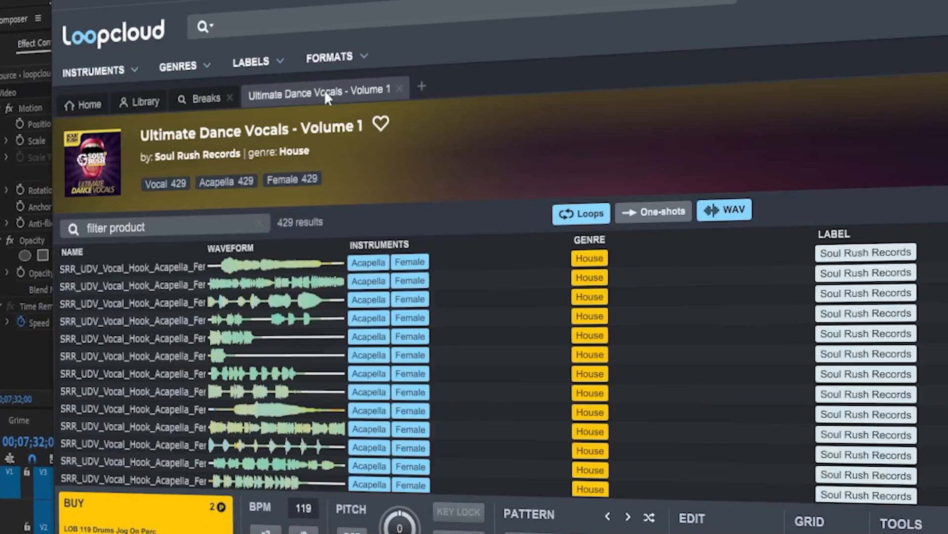
scroll(474, 318, down, 6)
scroll(446, 310, down, 3)
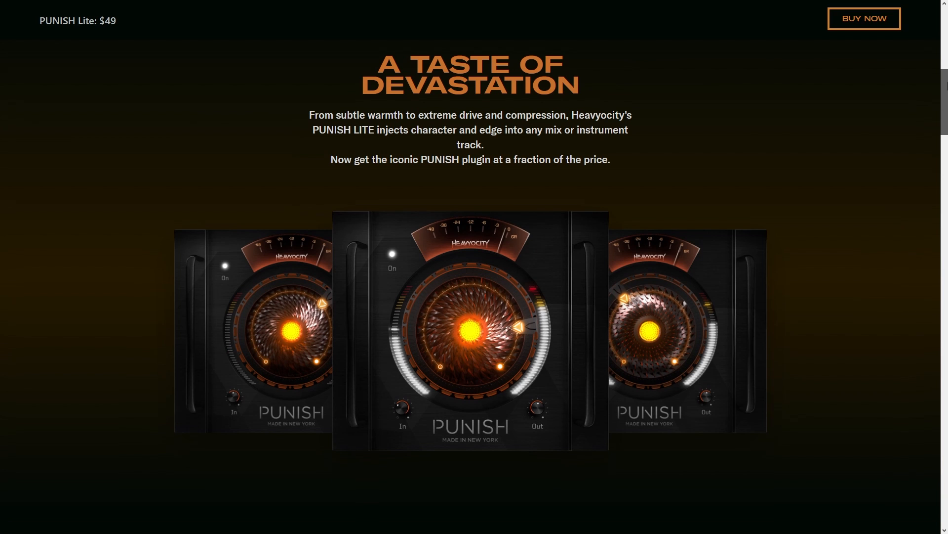
Read through the feature sections of the PUNISH Lite product page.
scroll(470, 287, down, 10)
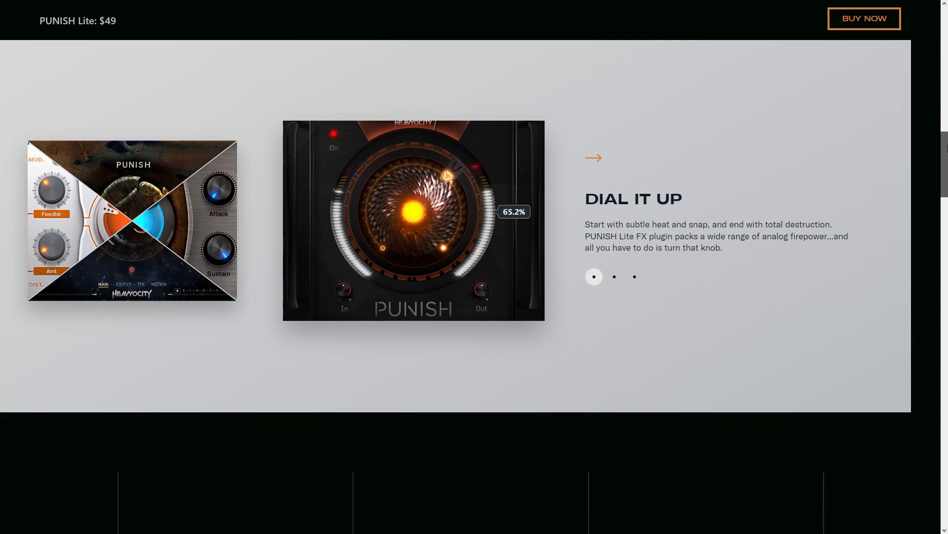
scroll(470, 287, down, 9)
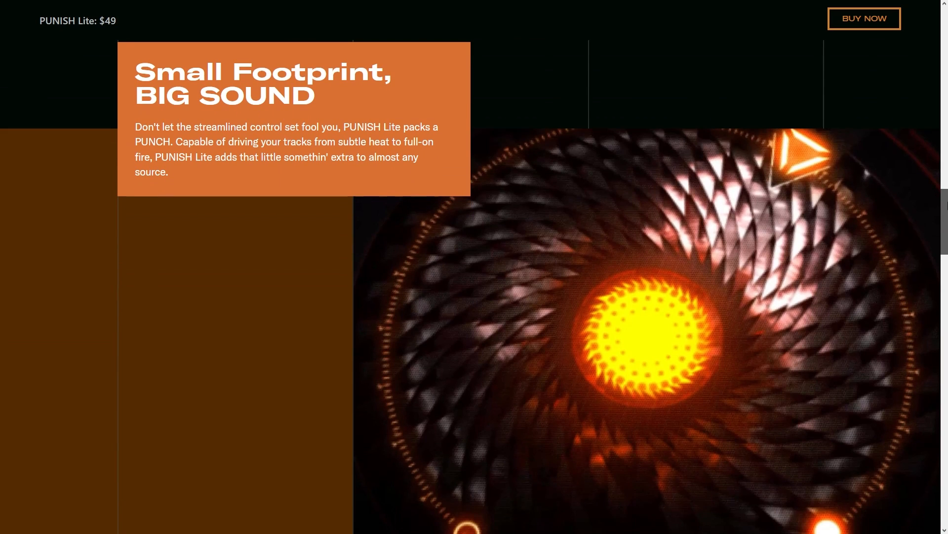
scroll(470, 287, down, 12)
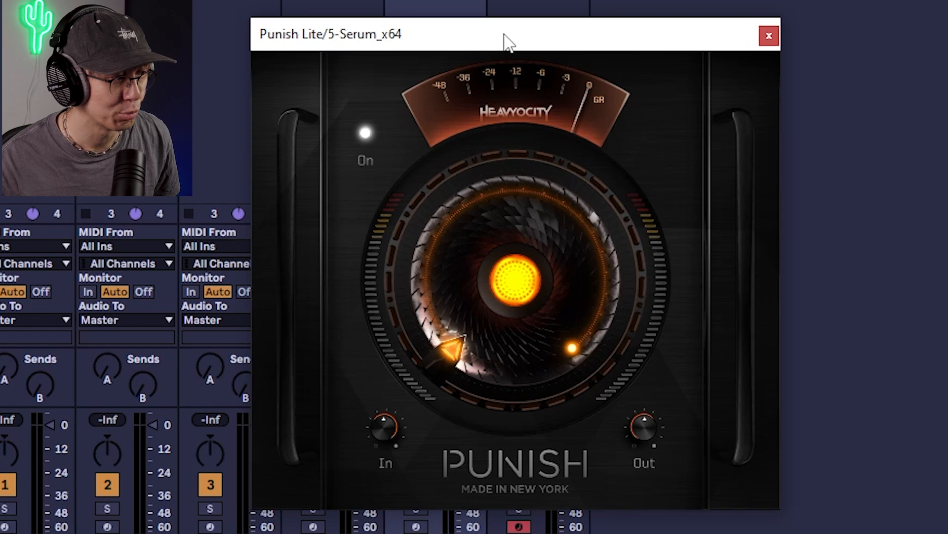
Play the Serum track through Punish Lite and turn up the plugin's main dial.
key(space)
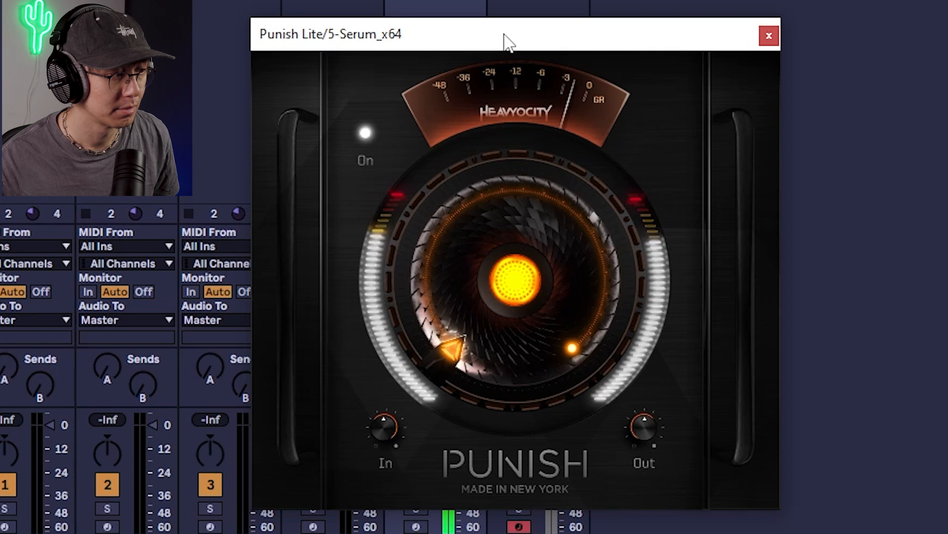
key(space)
key(space)
drag(472, 336, 439, 212)
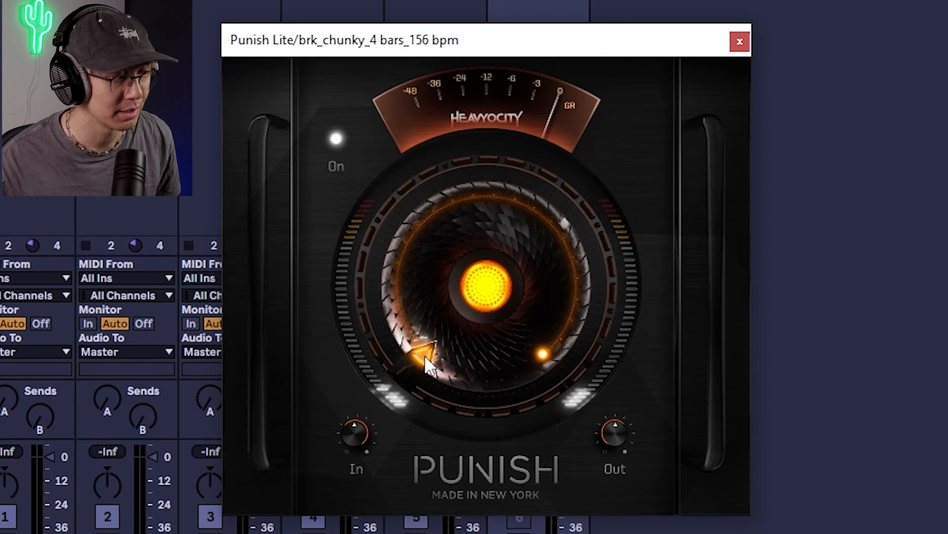
Turn the Punish Lite main dial to its maximum on the brk_chunky break and raise the plugin's input gain.
drag(425, 355, 431, 101)
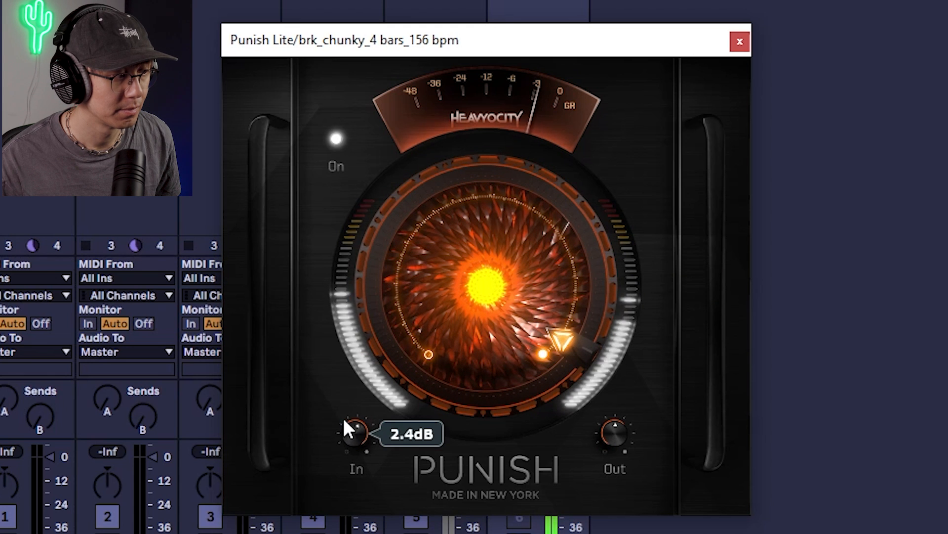
drag(329, 357, 450, 405)
drag(355, 428, 355, 426)
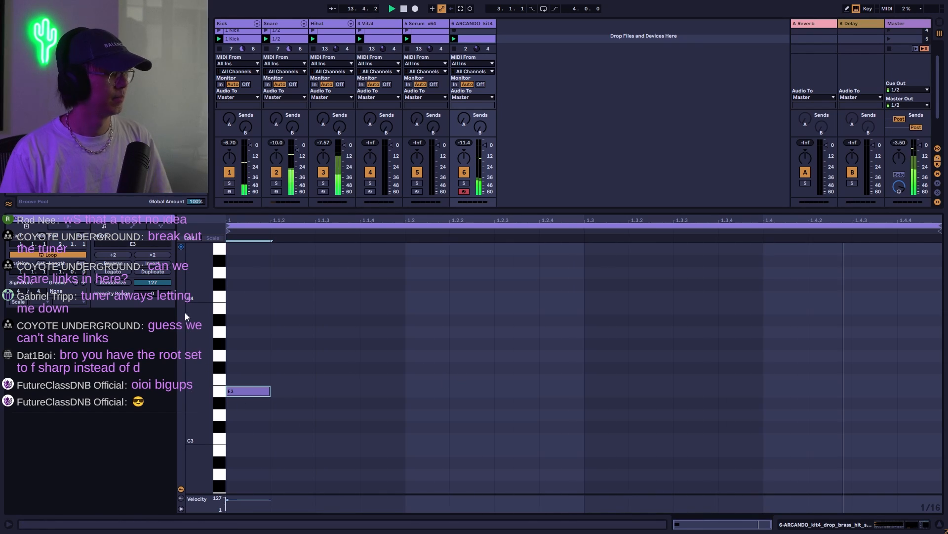
Double the ARCANDO brass clip to two bars, copy its E3 hit from 2.1 to 2.2 and 2.3, and play it.
key(space)
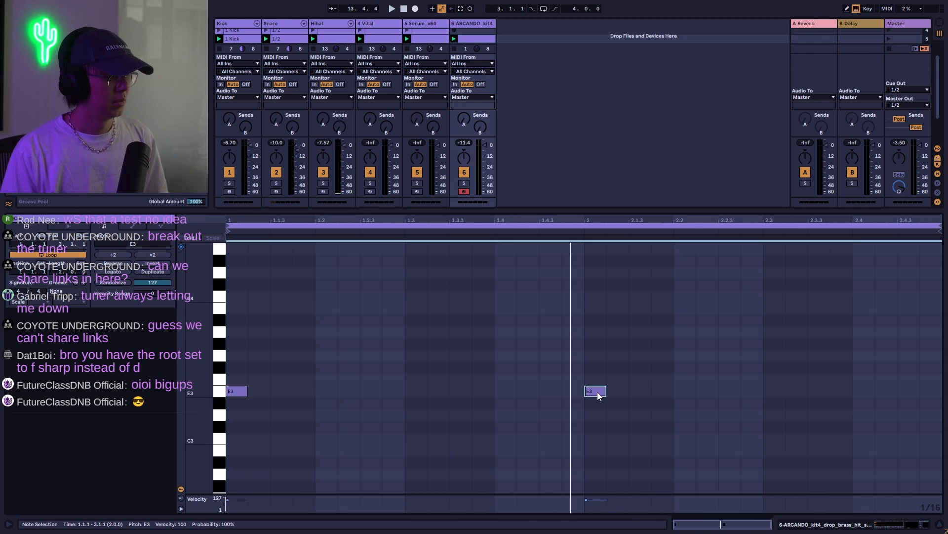
drag(597, 391, 693, 387)
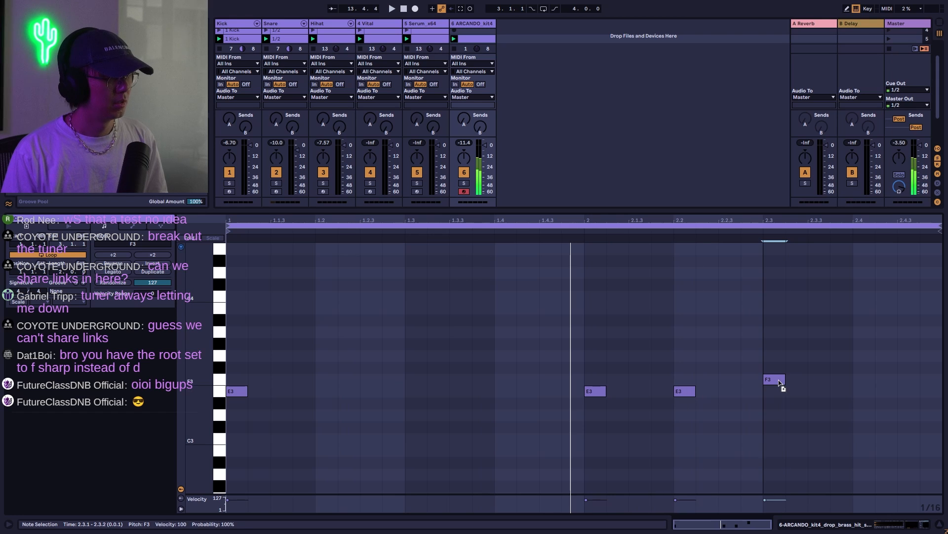
key(space)
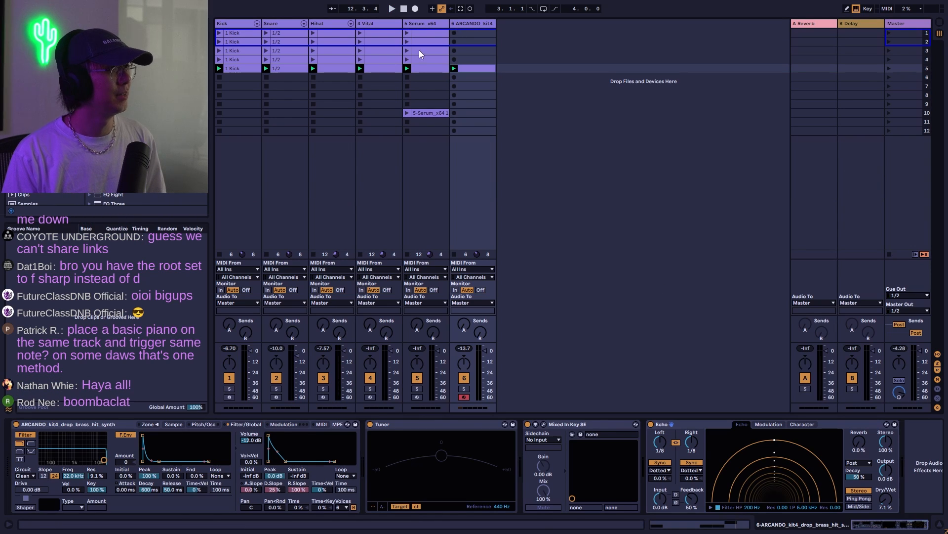
Arm the 5 Serum_x64 track, open its Serum instrument and assign ENV 2 to the filter cutoff.
click(421, 25)
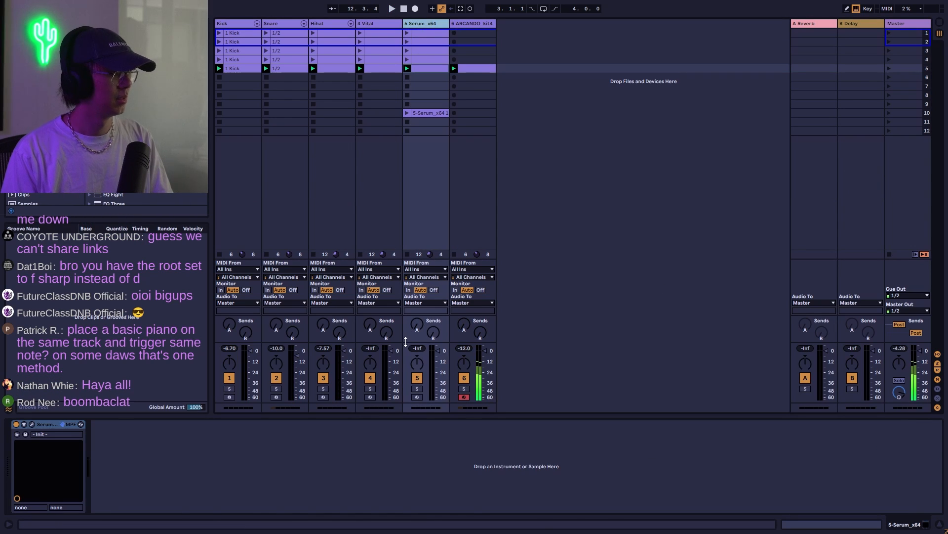
click(417, 397)
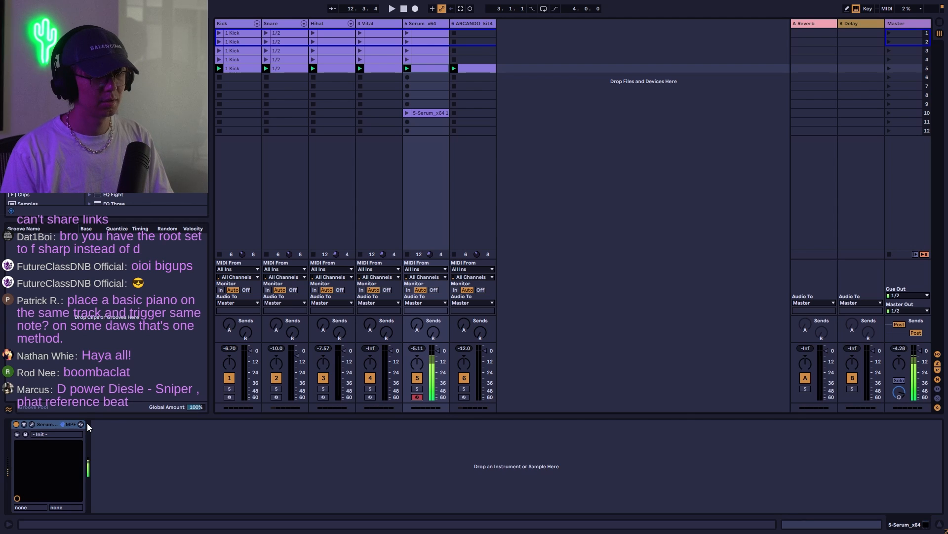
click(32, 424)
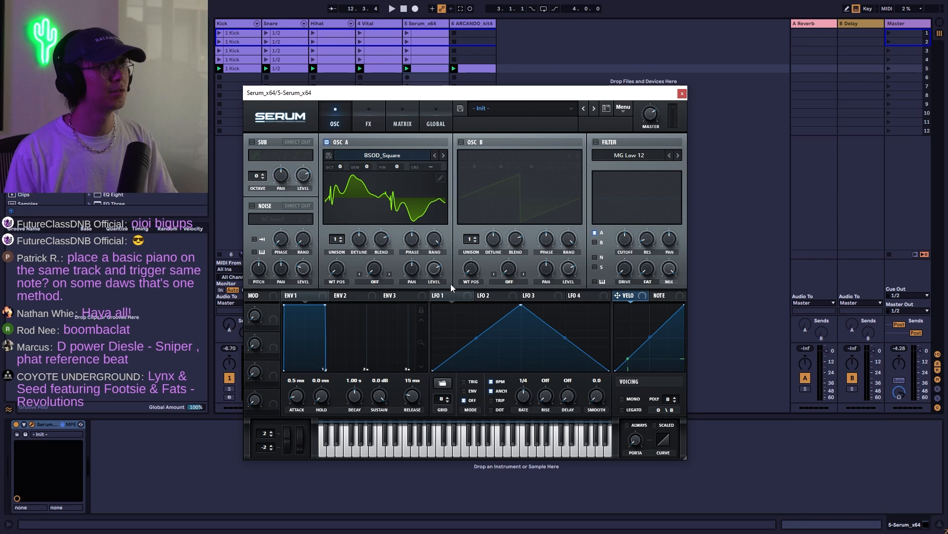
drag(508, 102, 600, 97)
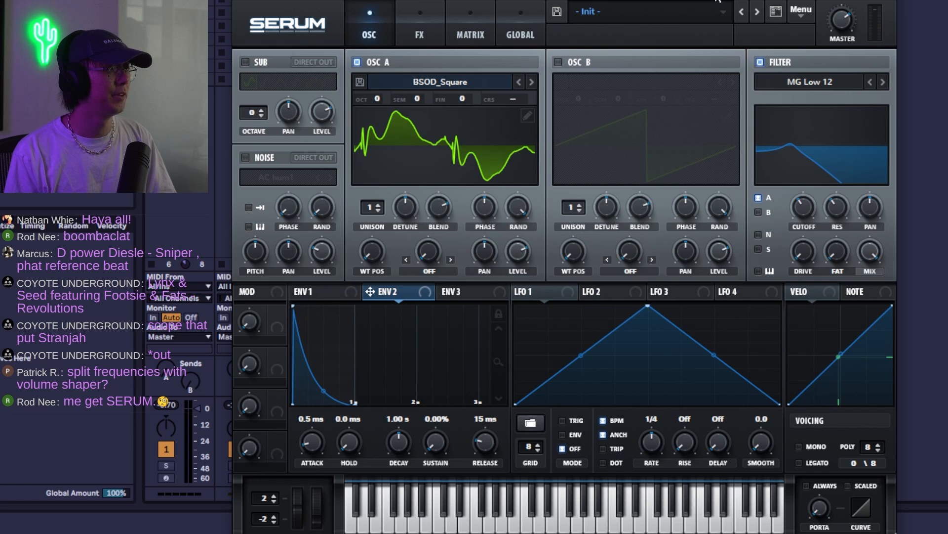
drag(660, 229, 807, 223)
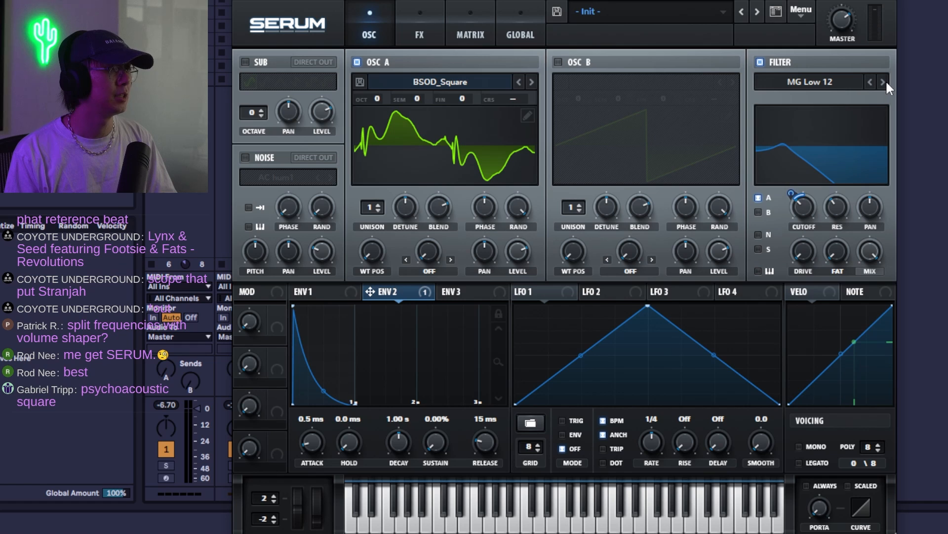
Compare Serum's MG Low filter types, settle on MG Low 18 and raise the filter drive to about 35%.
click(884, 82)
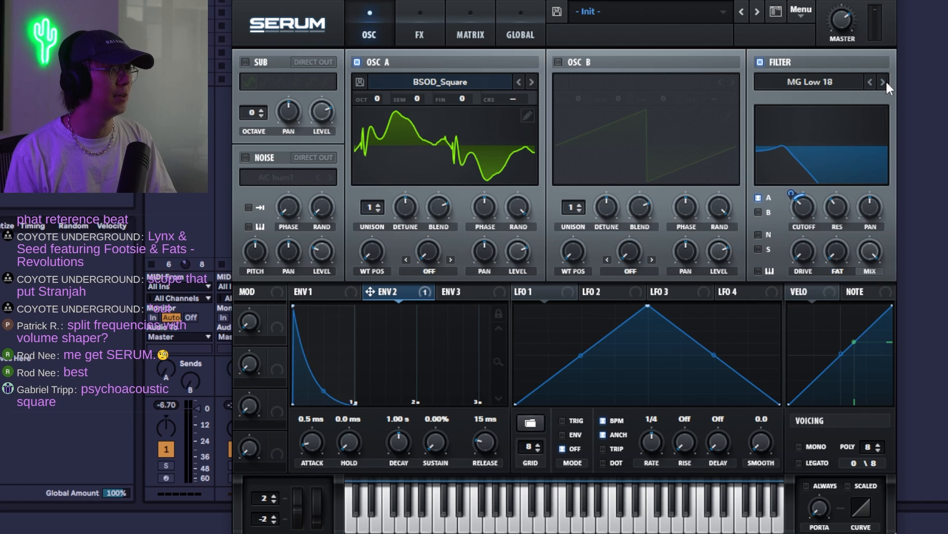
click(884, 82)
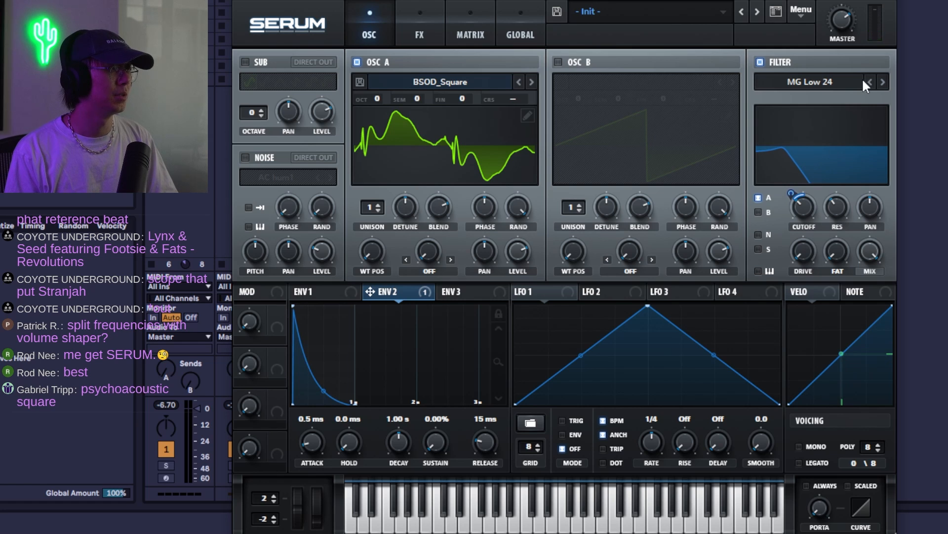
click(869, 82)
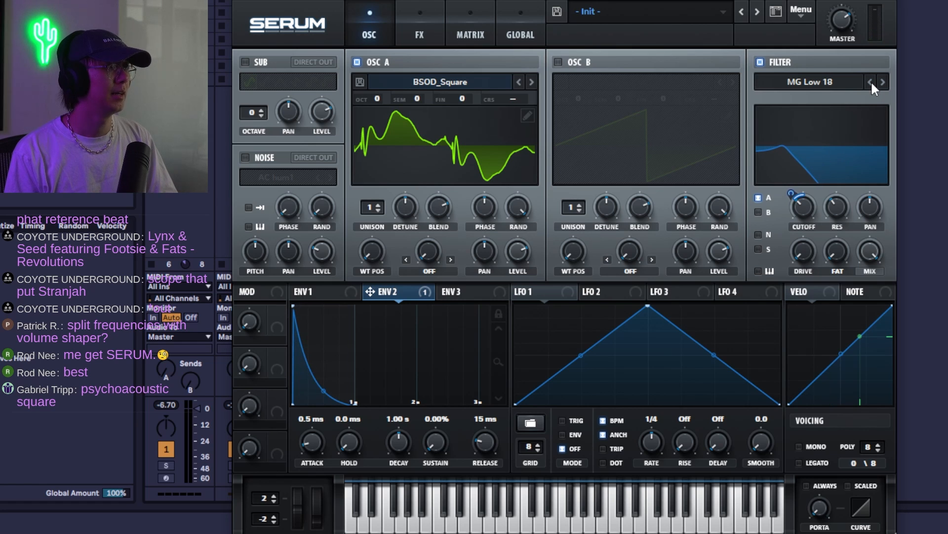
drag(808, 251, 817, 206)
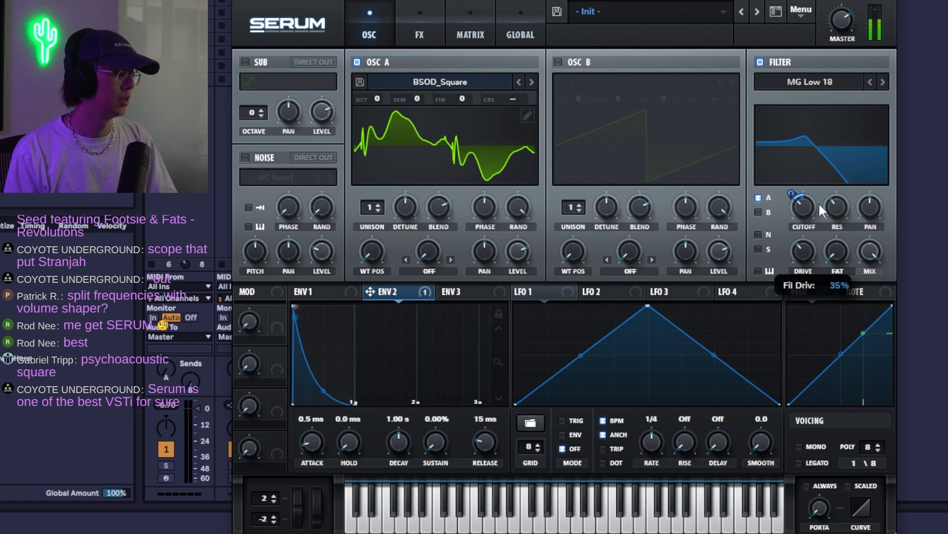
Hide the Serum window, open the Serum track's empty MIDI clip and write E0 bass notes at 1.1, 2.1 and 2.2.
key(ctrl+alt+p)
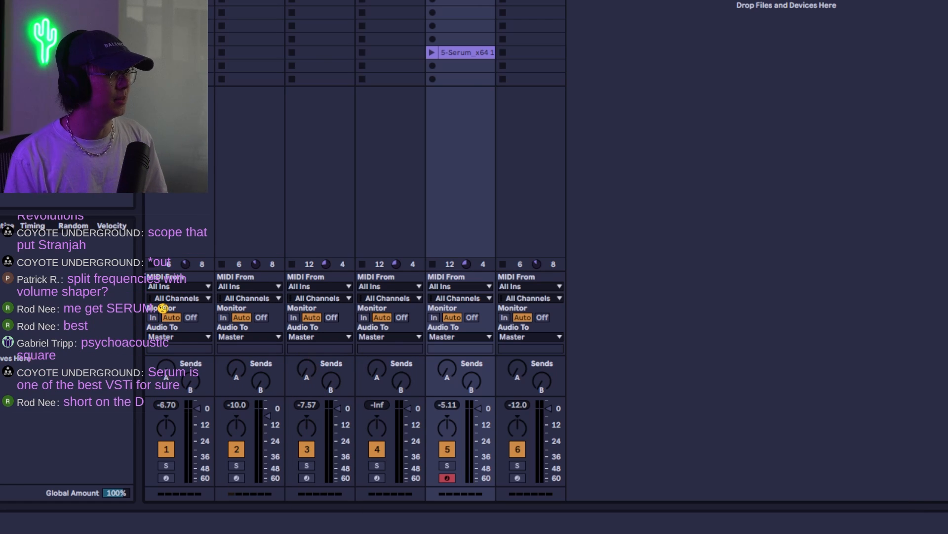
double_click(473, 4)
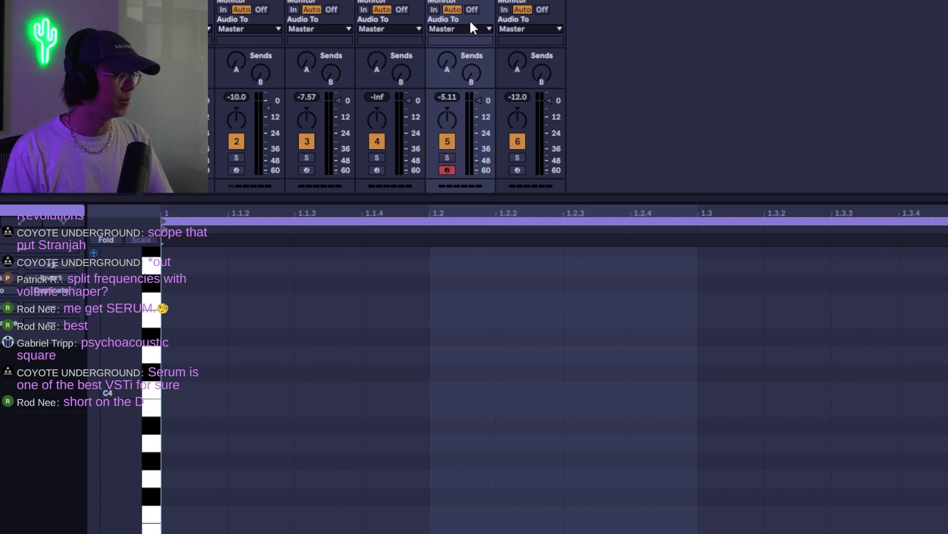
scroll(261, 467, down, 5)
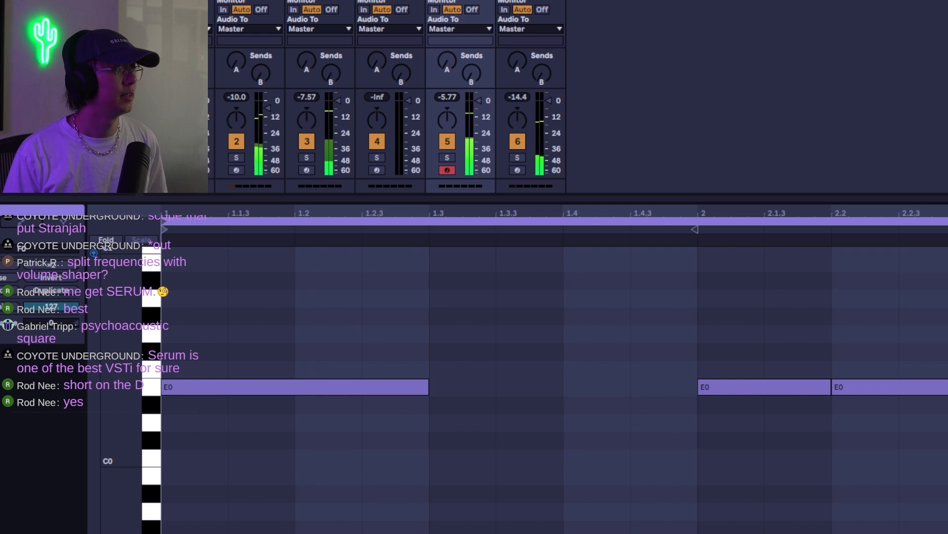
Reopen Serum and set ENV 1's sustain fully down to -oo dB with a decay of 1.65 s.
key(shift+Tab)
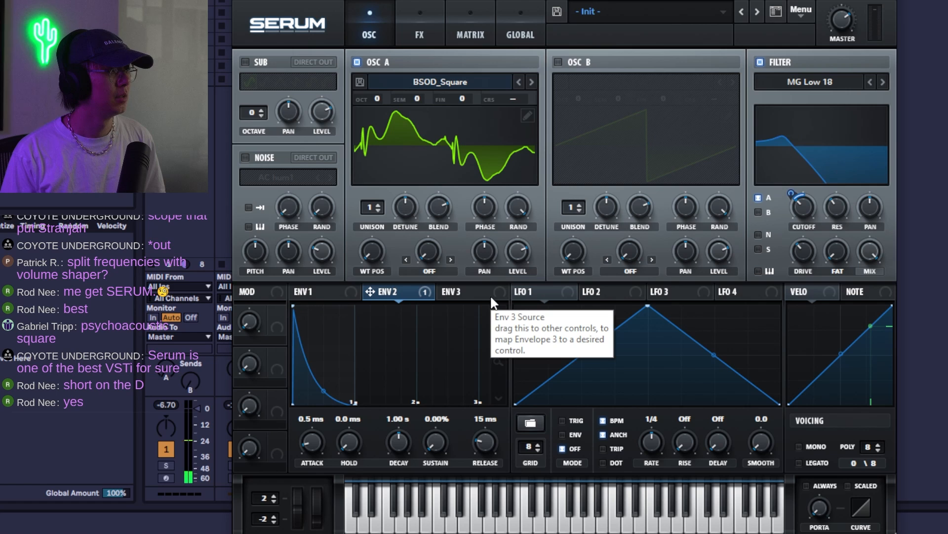
click(313, 292)
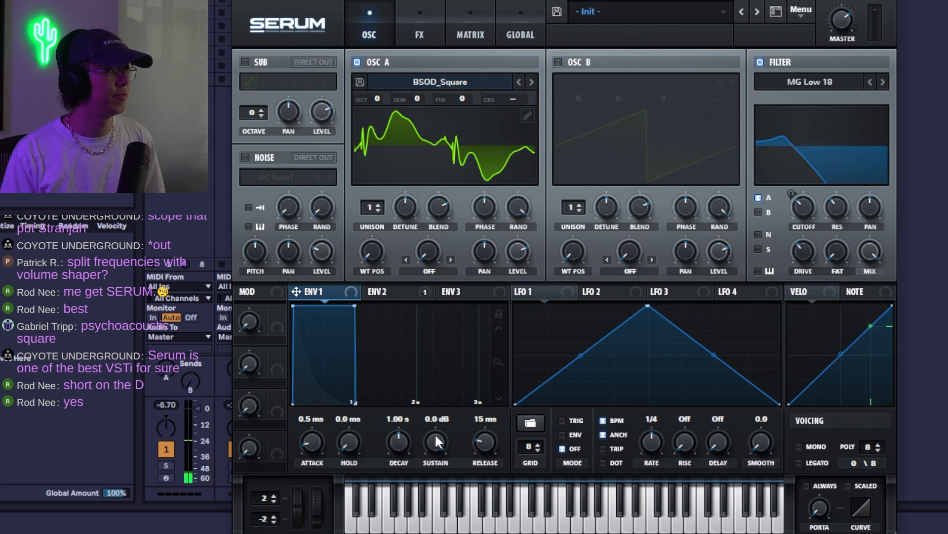
drag(436, 433, 435, 518)
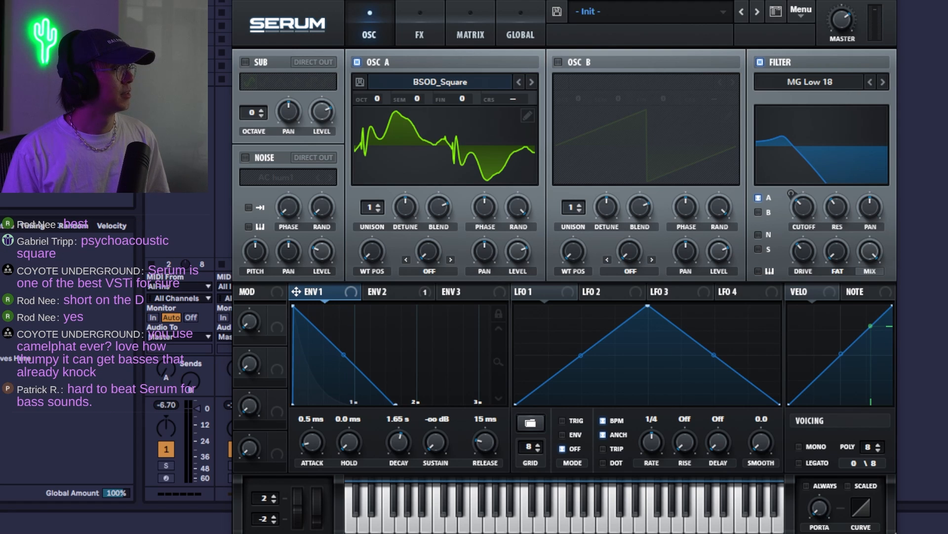
drag(94, 168, 94, 523)
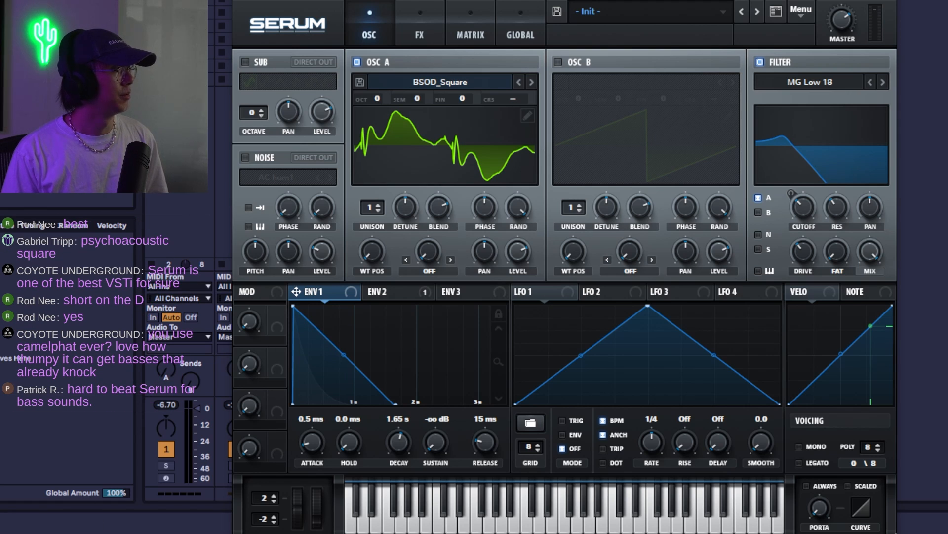
Place the s(M)exoscope display clear of Serum's envelopes and bend the ENV 1 decay curve slightly inward.
drag(449, 17, 543, 313)
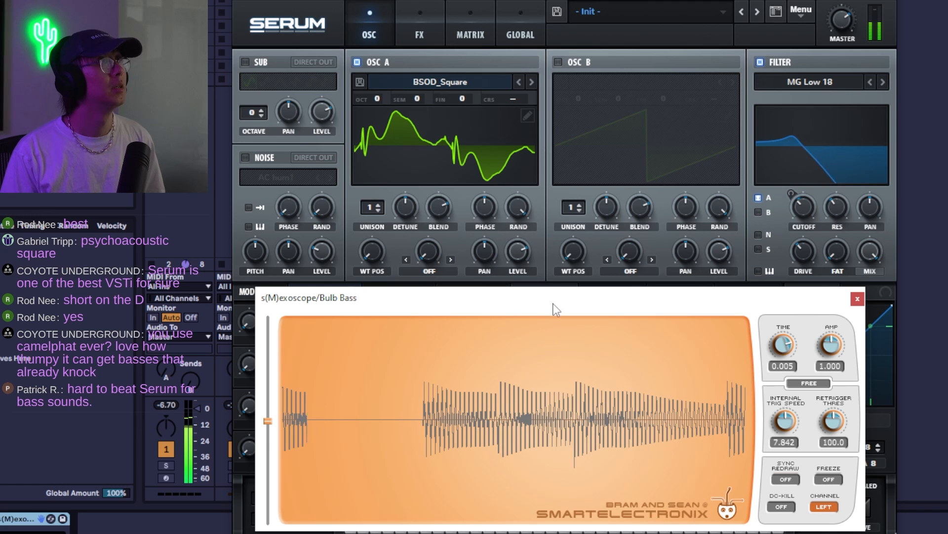
drag(559, 303, 564, 56)
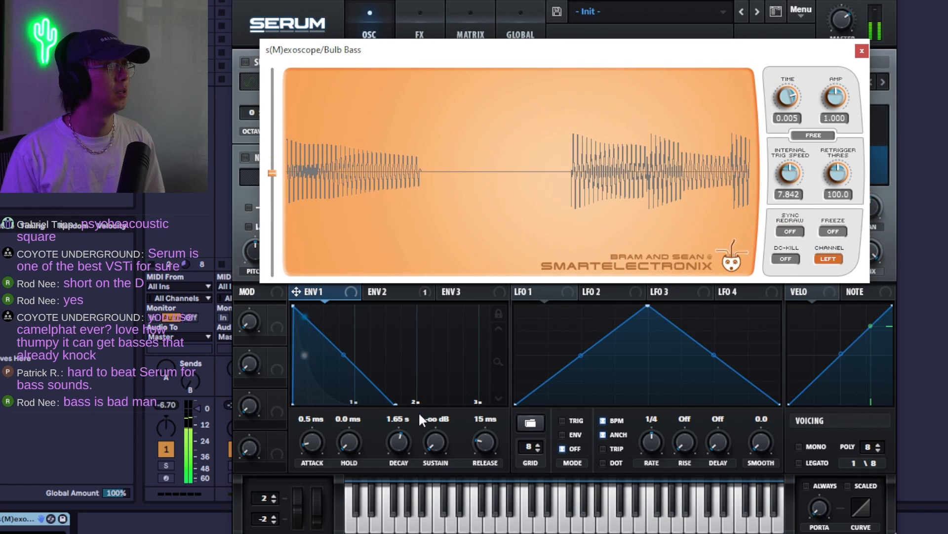
click(342, 355)
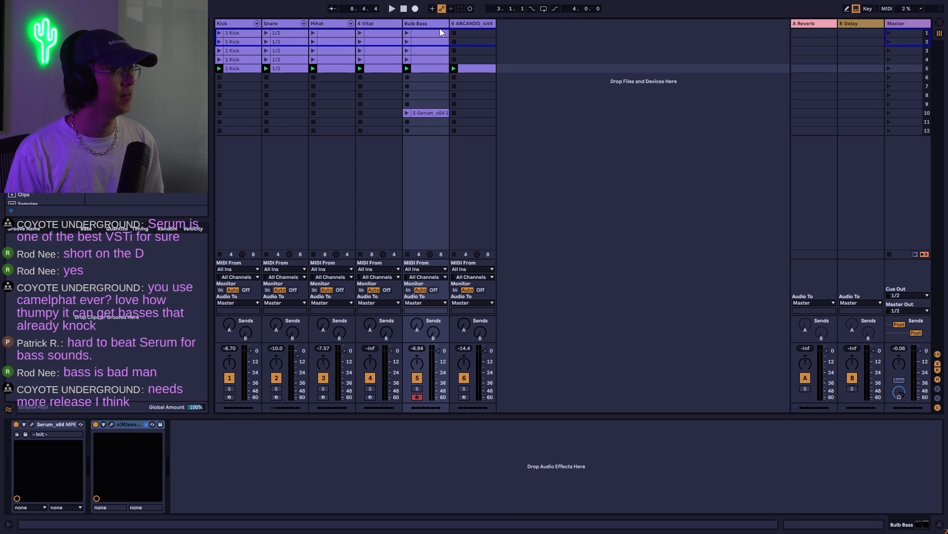
Delete the Serum clip in scene 10 of the Bulb Bass track, then duplicate the track and name the copy Detuned Square.
click(440, 117)
key(Delete)
click(419, 21)
key(ctrl+d)
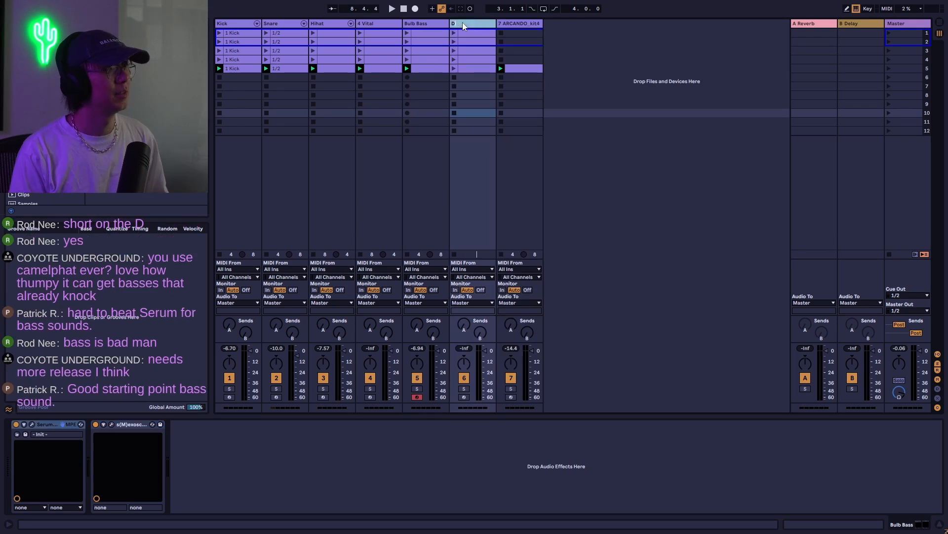
text(ned Square)
key(Return)
Open Serum on the Detuned Square track, initialise its preset and load the BSOD_Square wavetable into OSC A.
click(32, 424)
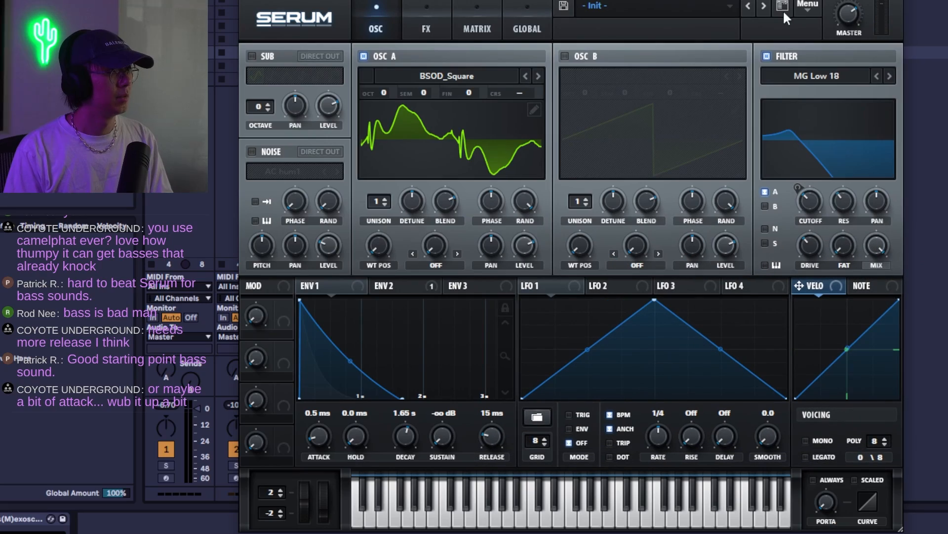
click(807, 10)
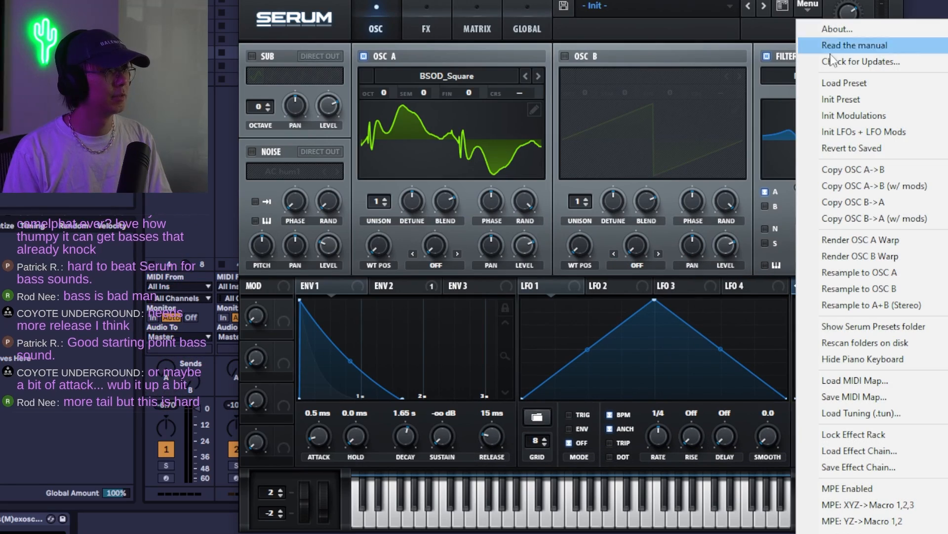
click(845, 99)
click(447, 76)
mouse_move(445, 93)
click(565, 275)
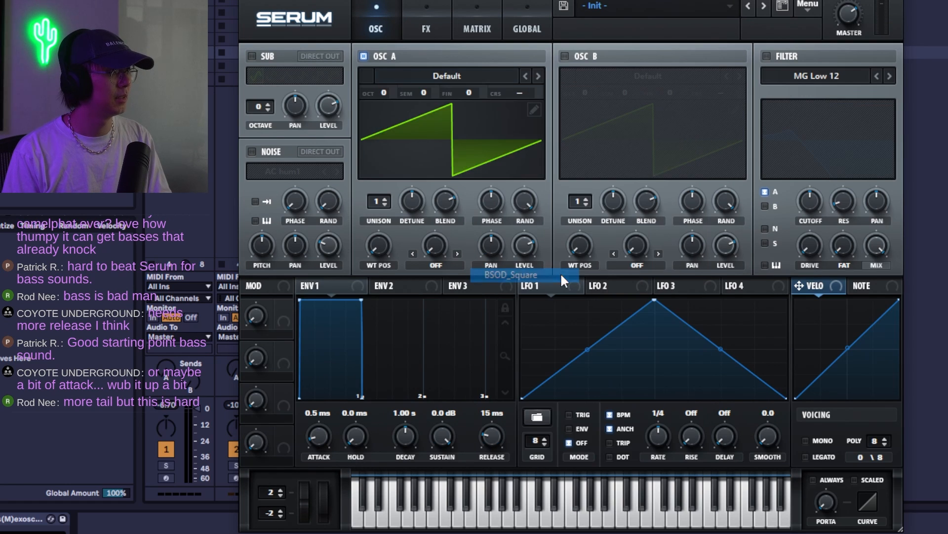
Give OSC A 2 unison voices with reduced detune and set its unison stereo width to 20.
click(383, 198)
drag(414, 208, 416, 263)
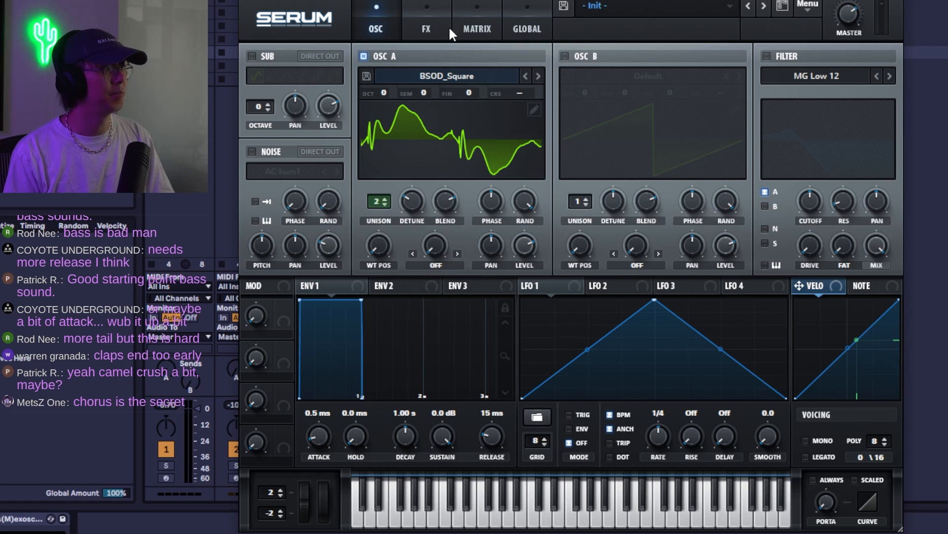
click(527, 25)
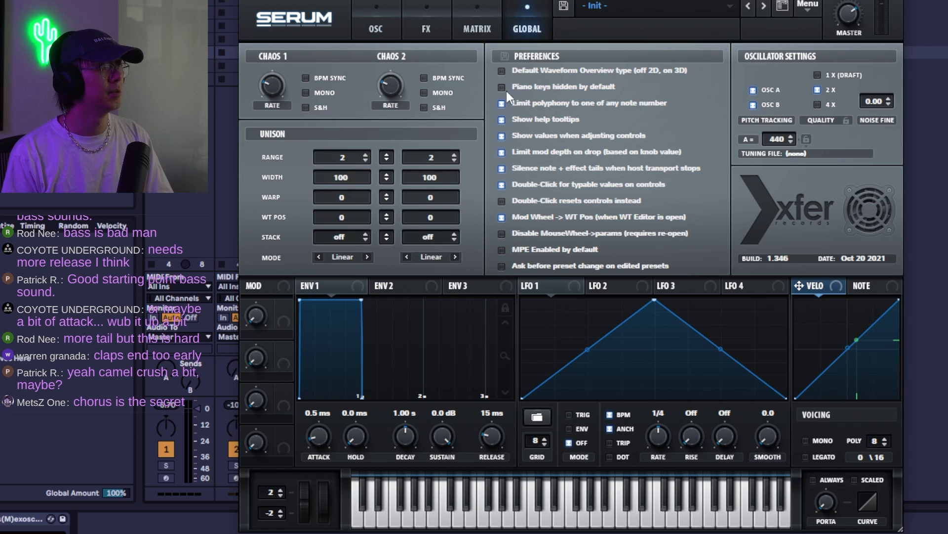
drag(356, 173, 357, 222)
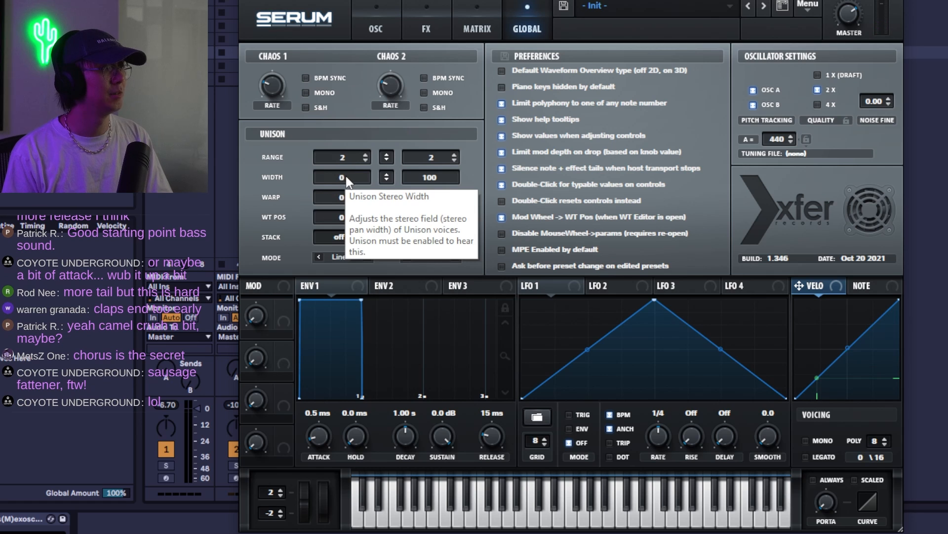
drag(346, 176, 348, 138)
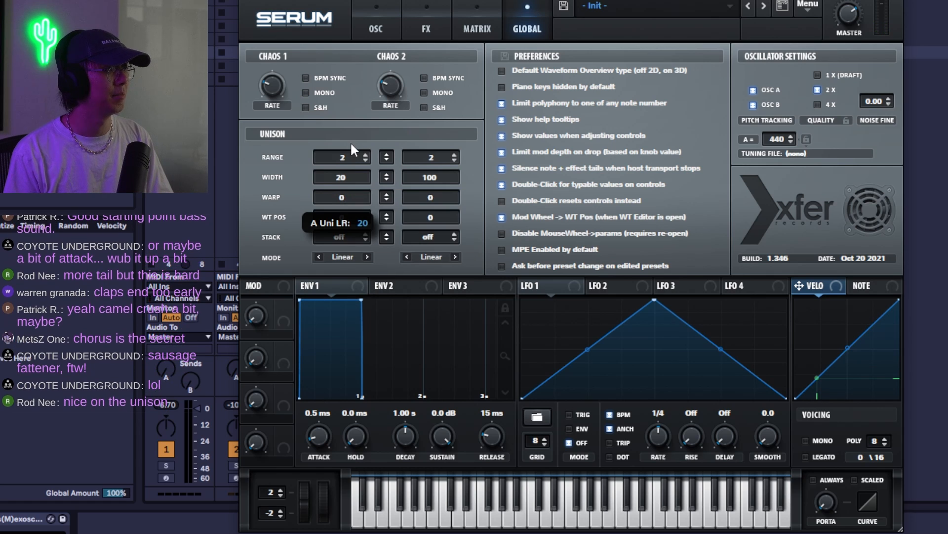
click(376, 27)
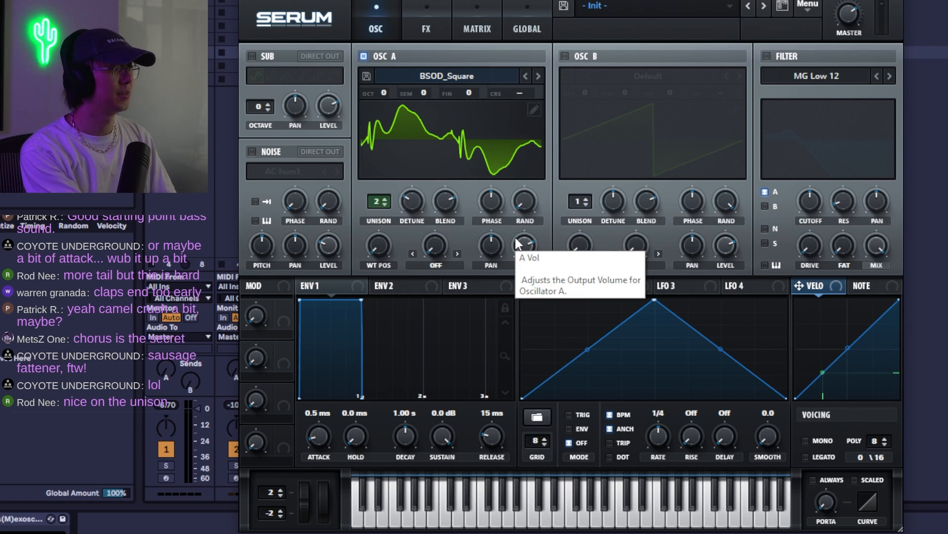
drag(320, 407, 333, 471)
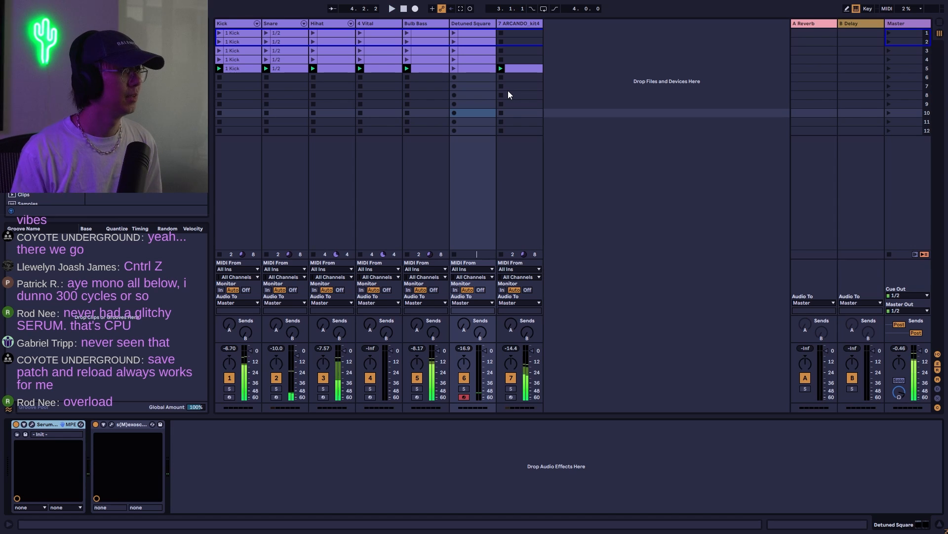
Shorten the Bulb Bass clip's first E0 note to end at 1.2, and play it together with the Detuned Square clip.
double_click(442, 69)
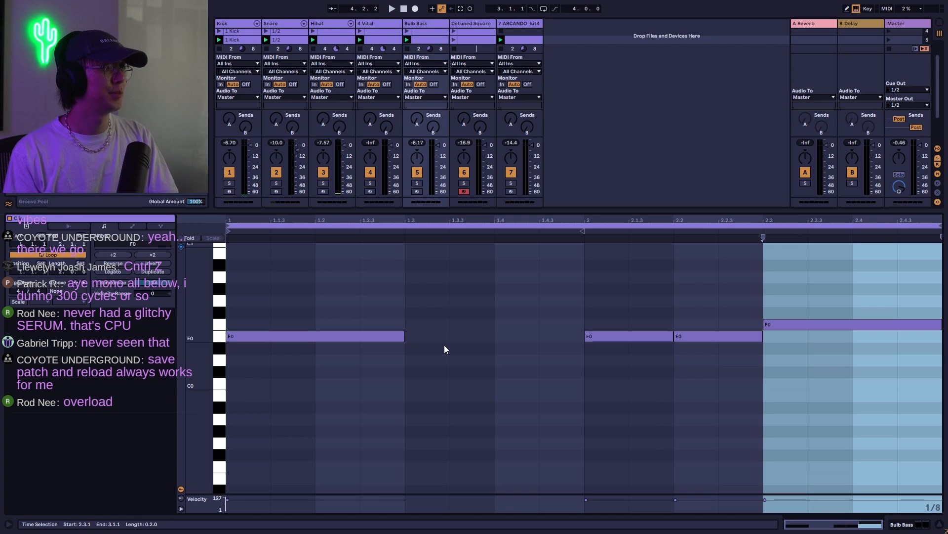
drag(404, 337, 307, 341)
key(space)
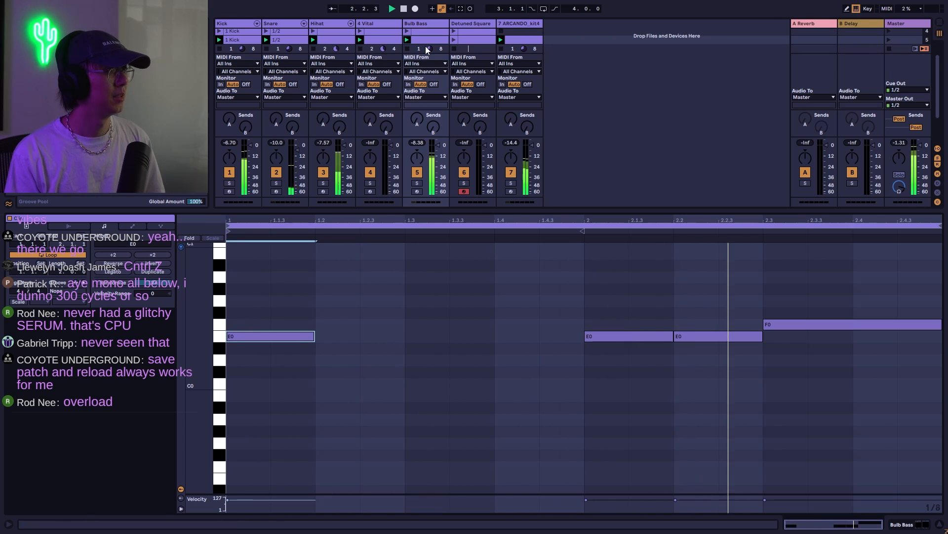
click(453, 39)
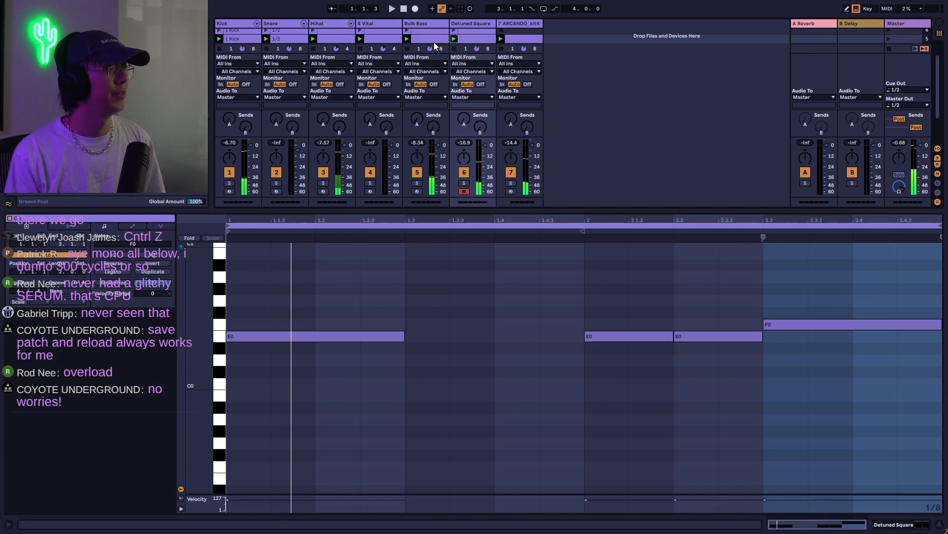
Colour the Bulb Bass track green and the Detuned Square track blue, including their clips.
click(434, 27)
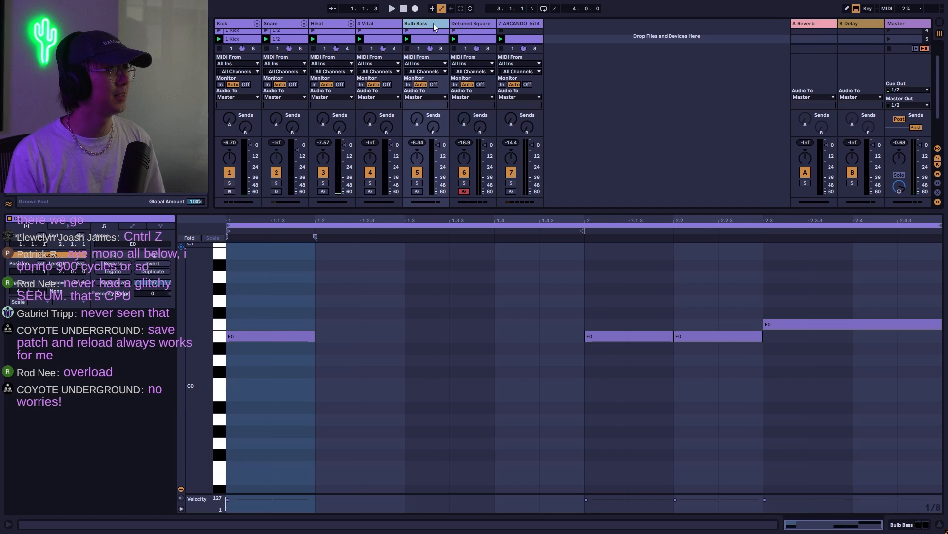
right_click(435, 28)
click(483, 141)
right_click(476, 25)
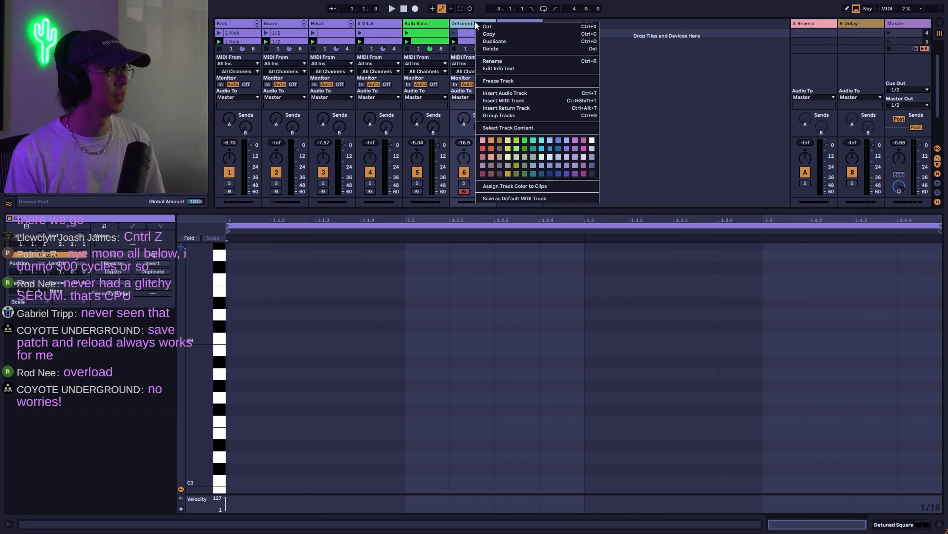
click(515, 186)
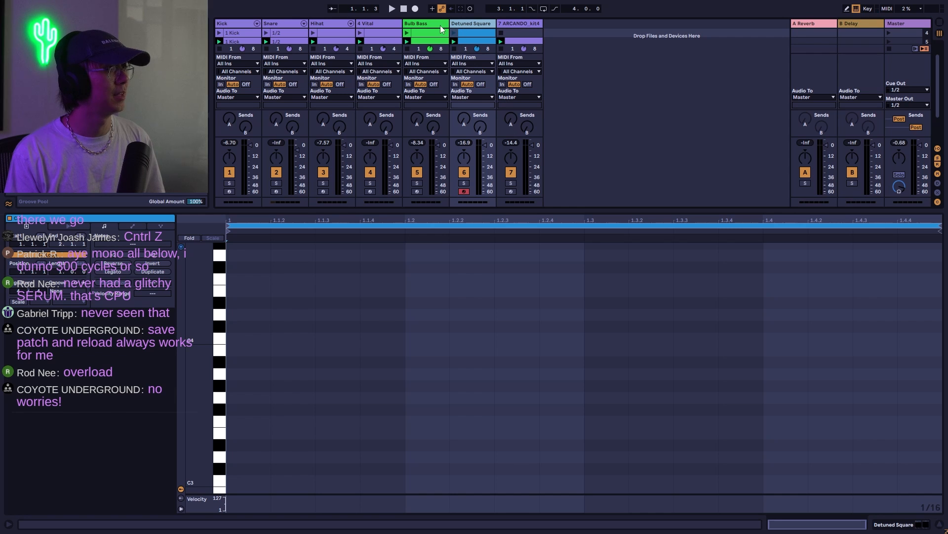
click(438, 25)
click(452, 26)
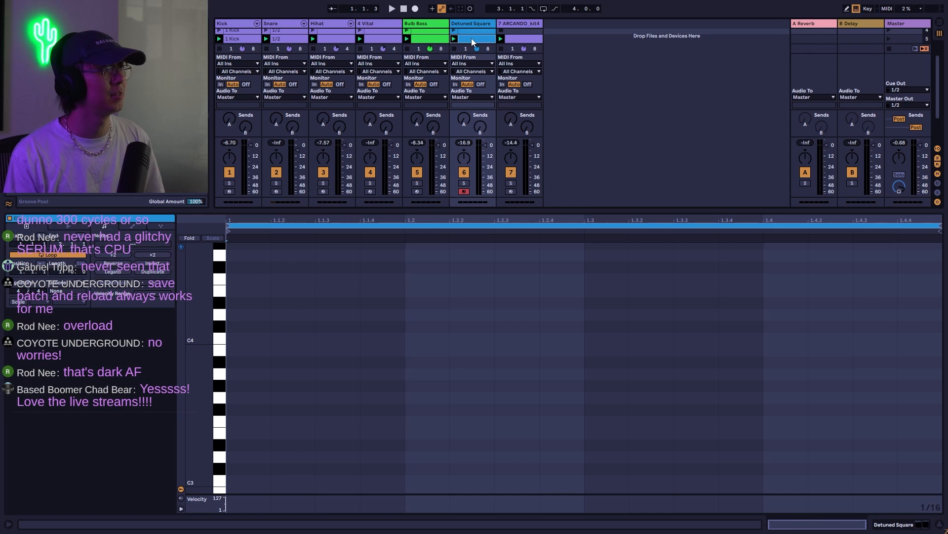
Open the Bulb Bass and Detuned Square clips together in the note editor and switch the active clip between them.
click(421, 39)
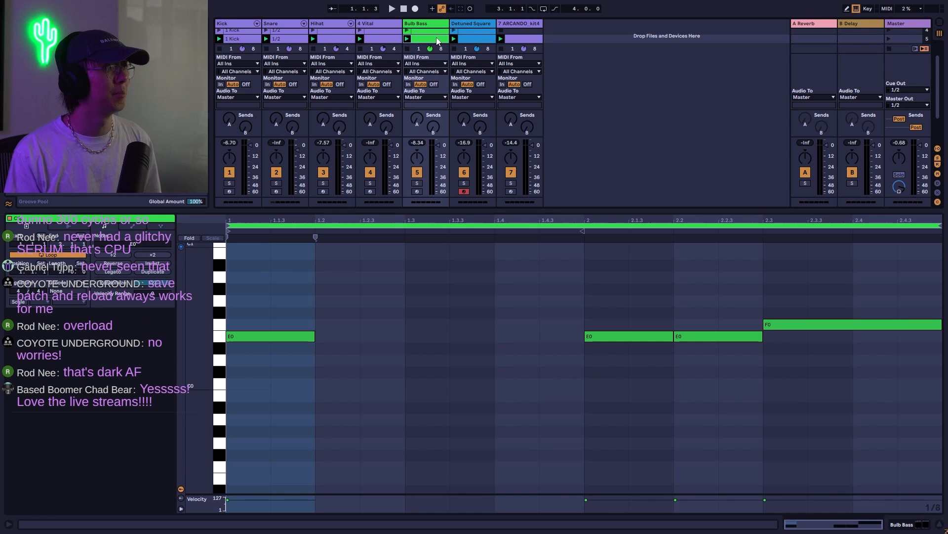
click(469, 43)
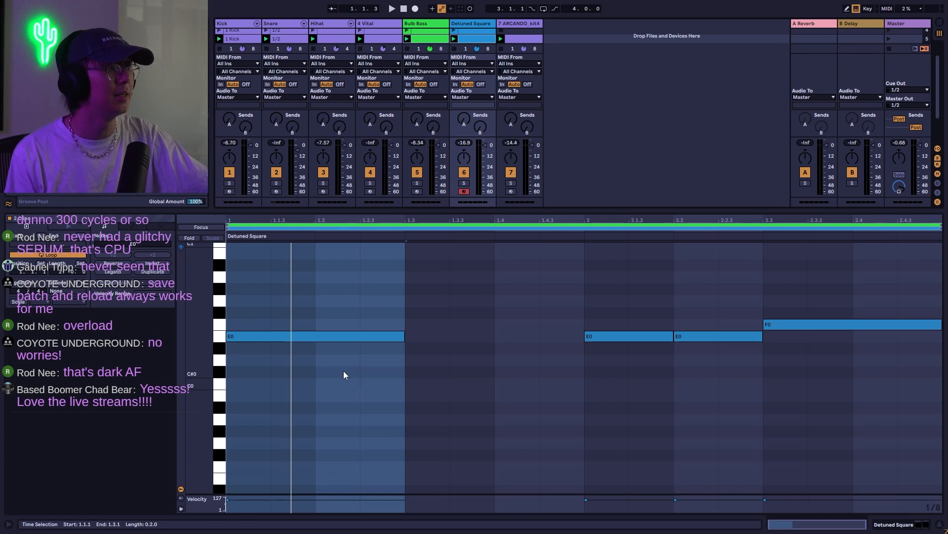
click(470, 225)
click(526, 228)
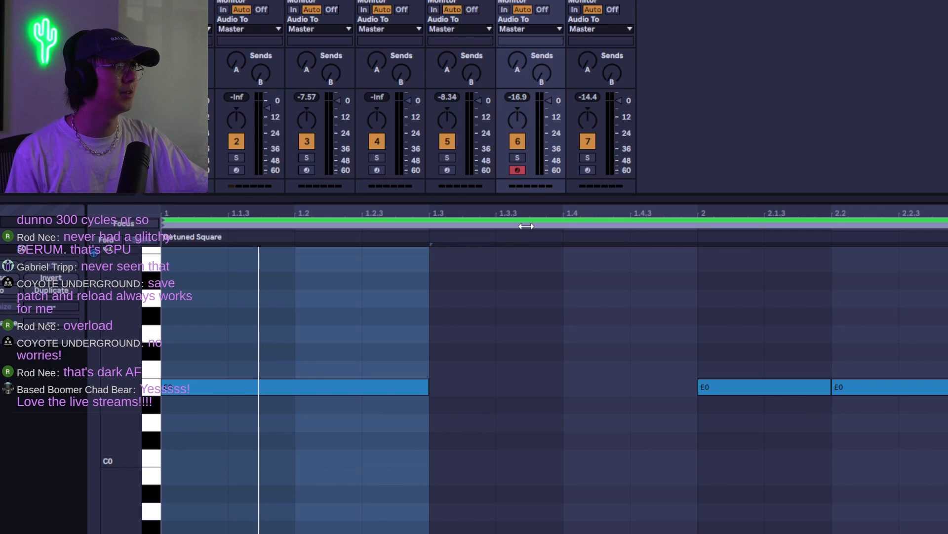
click(527, 226)
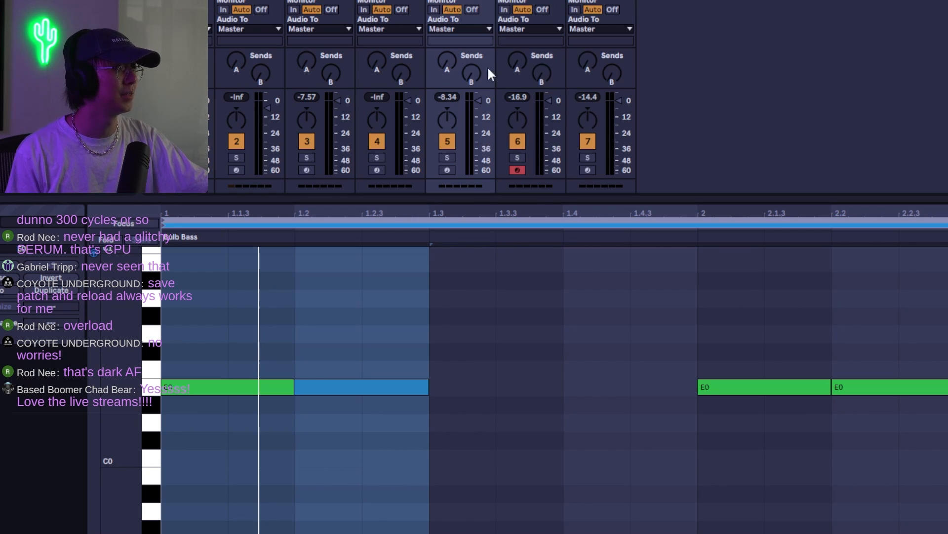
click(510, 223)
click(523, 374)
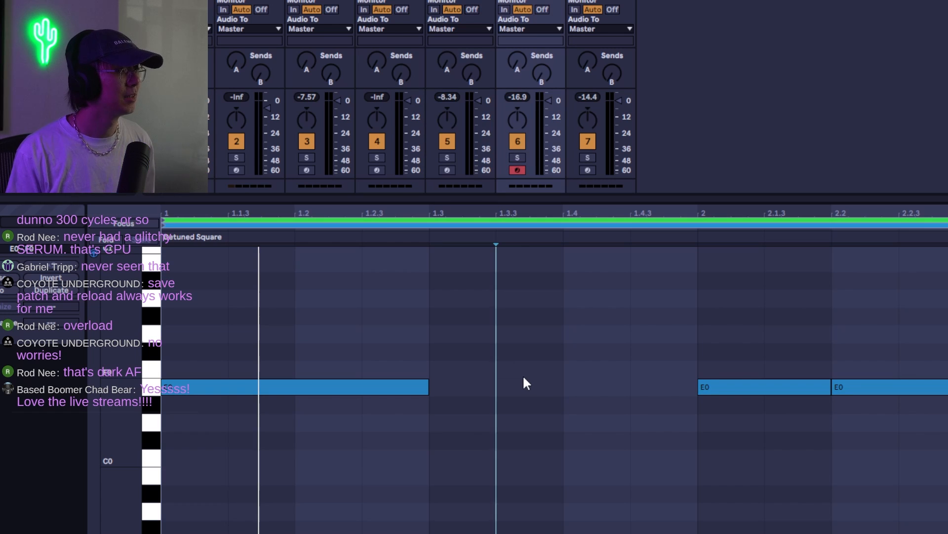
key(ctrl+a)
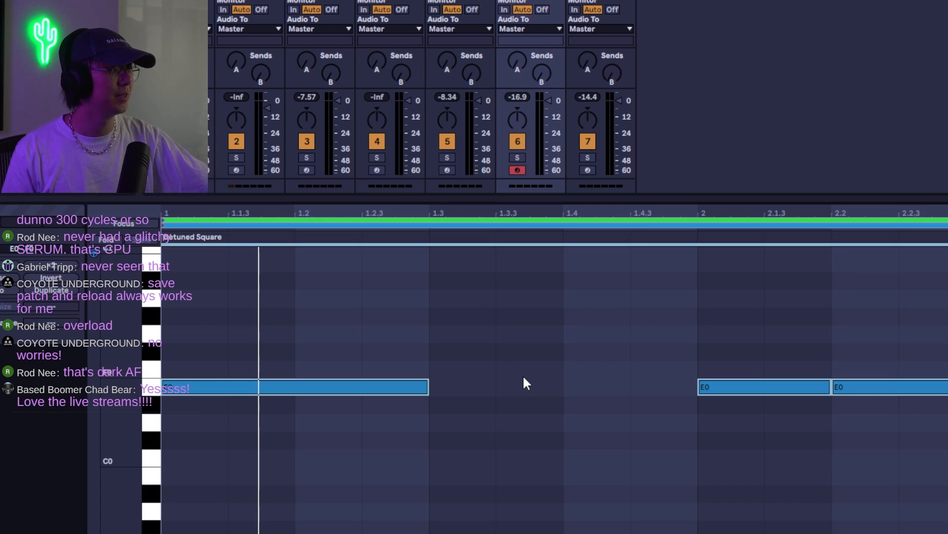
key(Delete)
key(ctrl+z)
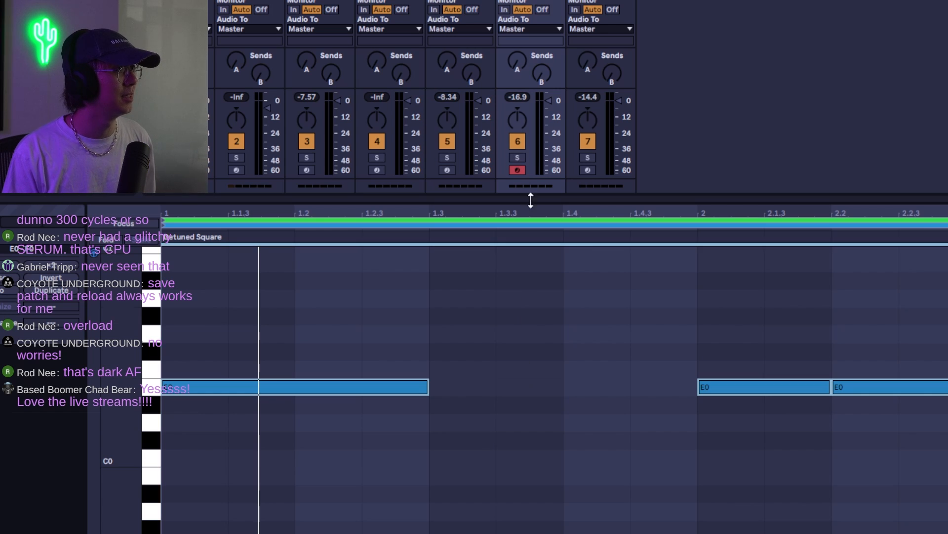
Delete the Detuned Square clip's E0 notes at 1.1, 2.1 and 2.2, and write an E0 note from 1.3 to 2.
click(390, 386)
key(Delete)
click(776, 386)
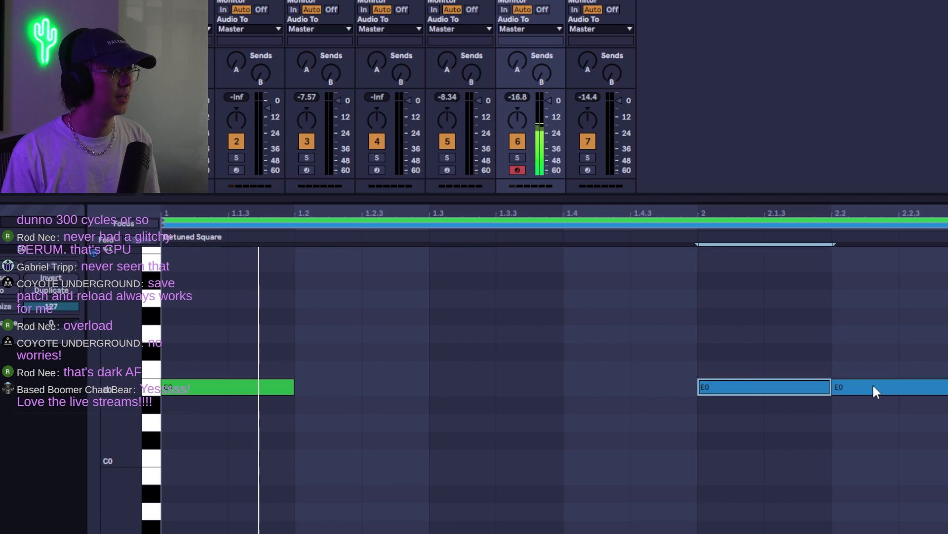
key(Delete)
click(873, 390)
key(Delete)
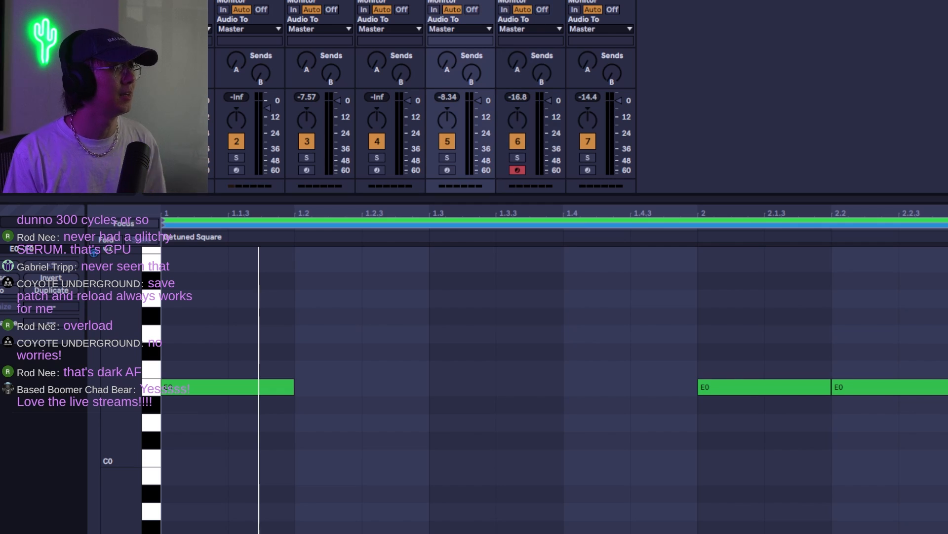
double_click(438, 386)
Try adding and removing an E0 note at 1.2 in the Bulb Bass clip.
click(535, 220)
click(347, 390)
click(347, 390)
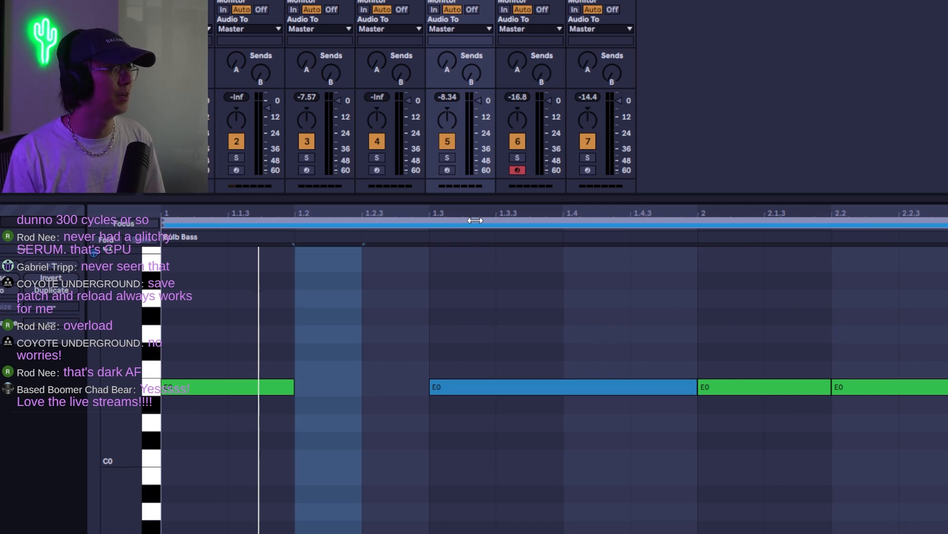
double_click(348, 389)
double_click(348, 390)
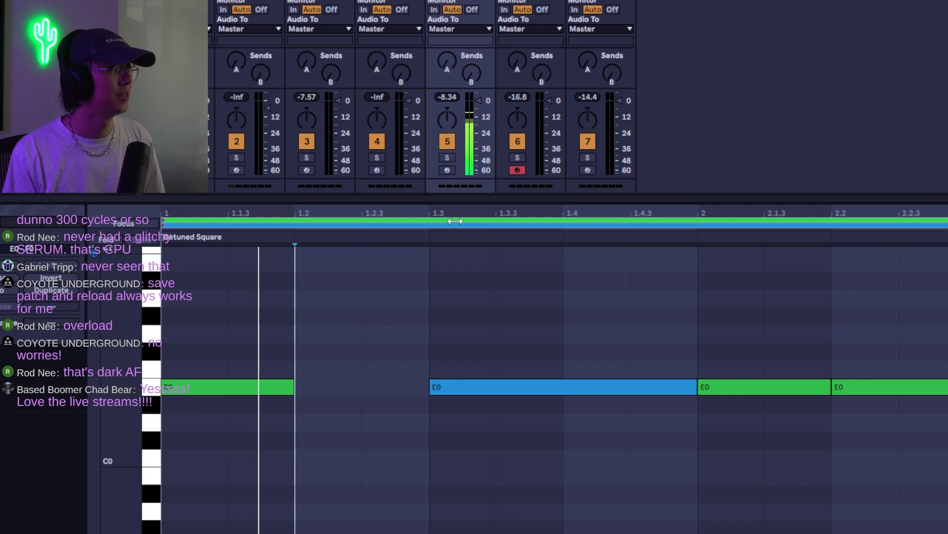
Move the Detuned Square clip's E0 note to span 1.2 to 1.3 and add an E1 note from 1.3 to 1.4.
double_click(335, 385)
double_click(336, 386)
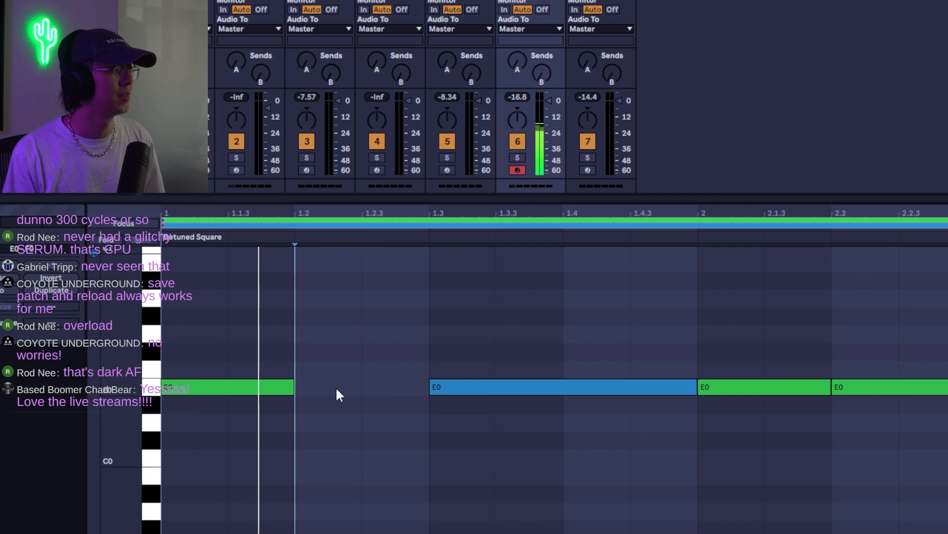
click(433, 294)
drag(481, 389, 415, 390)
drag(627, 389, 686, 390)
key(space)
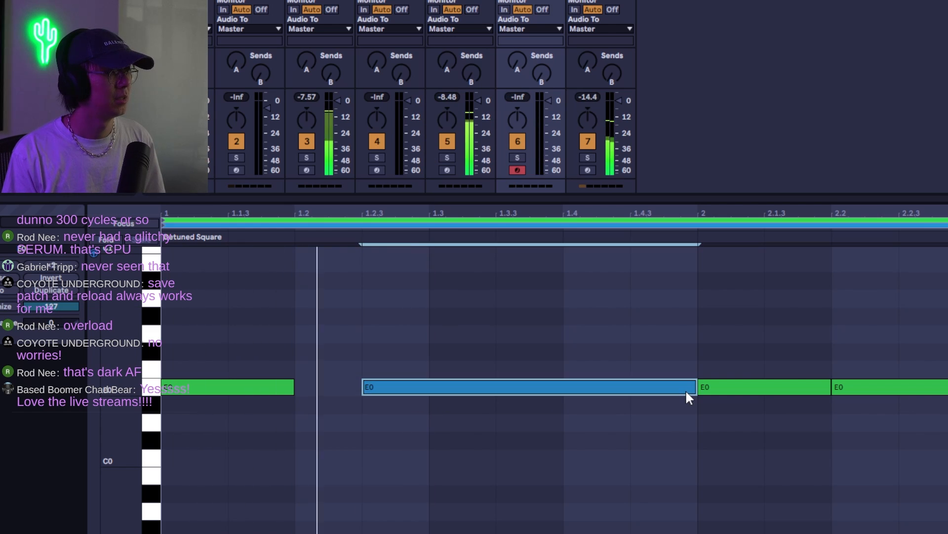
key(space)
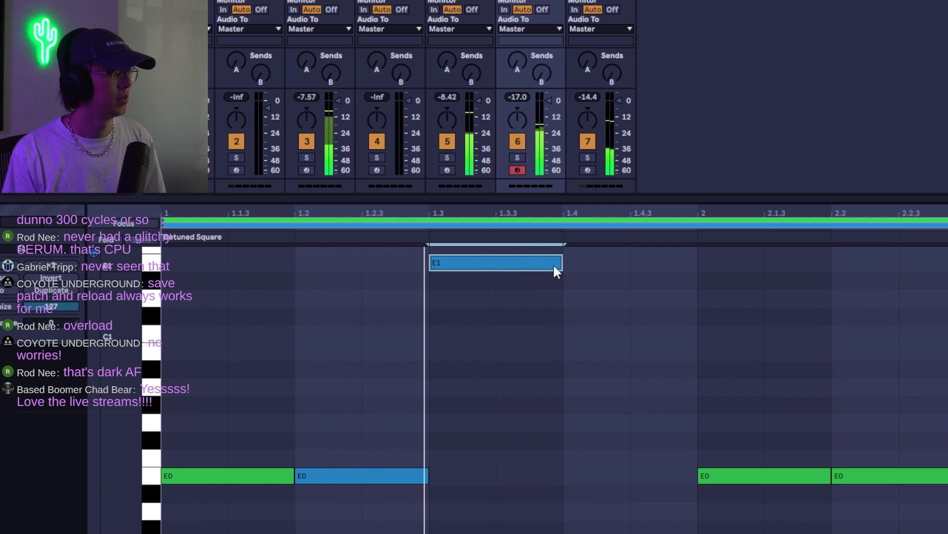
Turn the E1 note at 1.3 into a falling line of one-beat notes: F1 at 1.3, E1 at 1.3.3 and C1 at 1.4.
key(space)
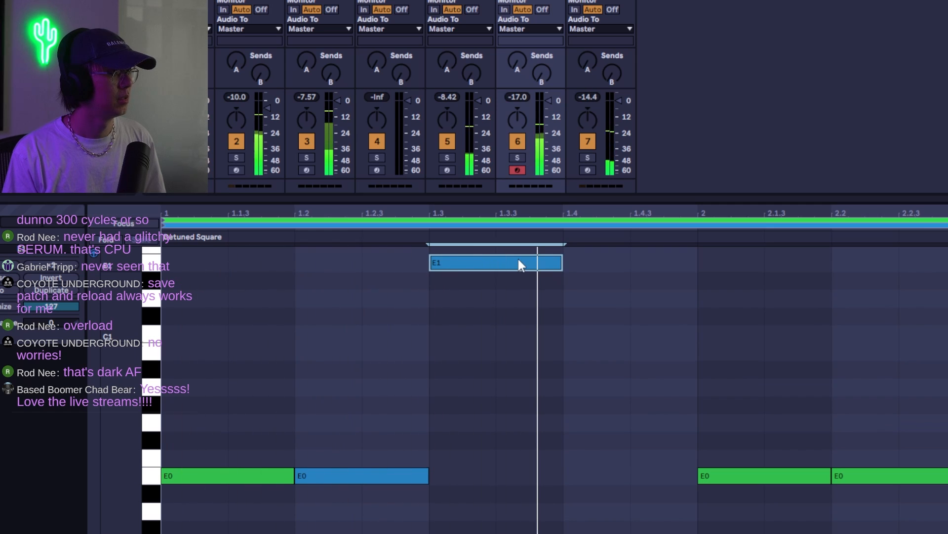
drag(509, 260, 538, 255)
scroll(538, 294, up, 3)
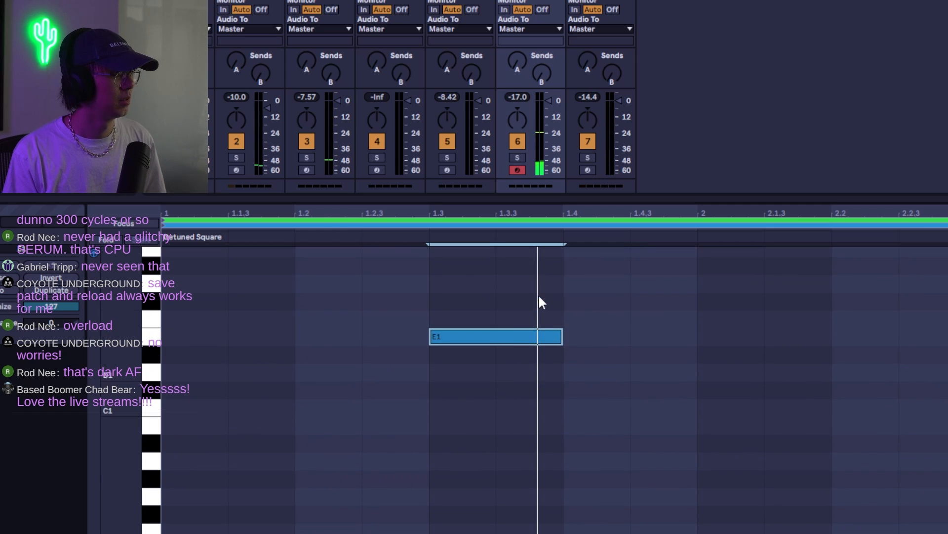
drag(499, 342, 550, 336)
key(space)
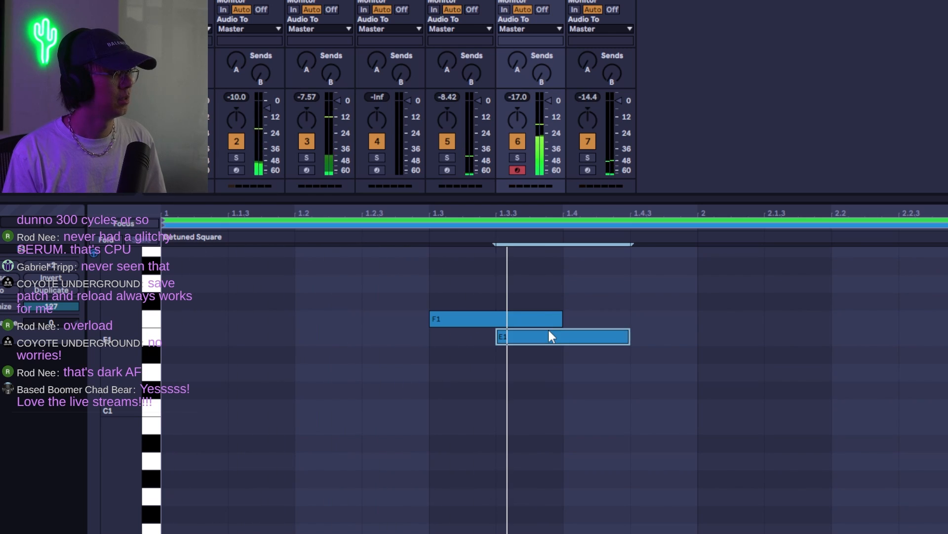
drag(549, 336, 625, 407)
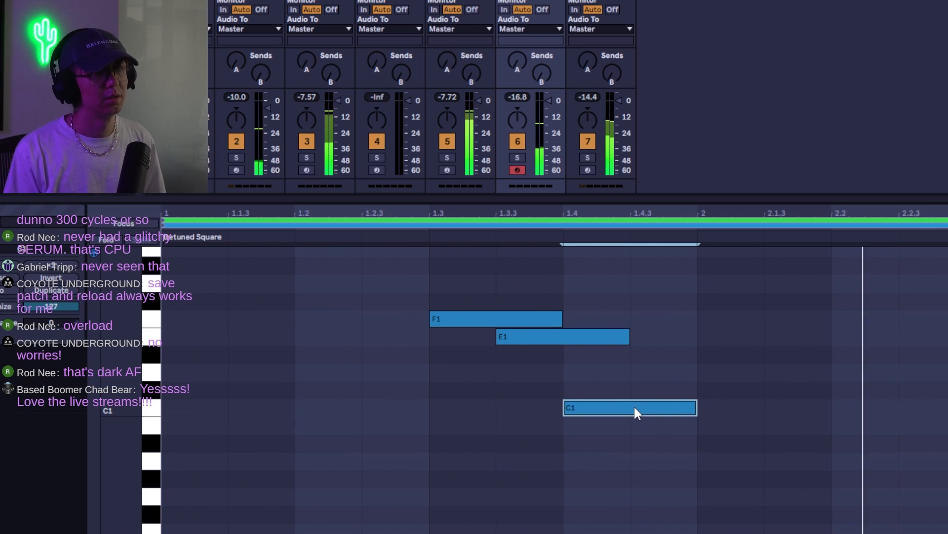
click(658, 444)
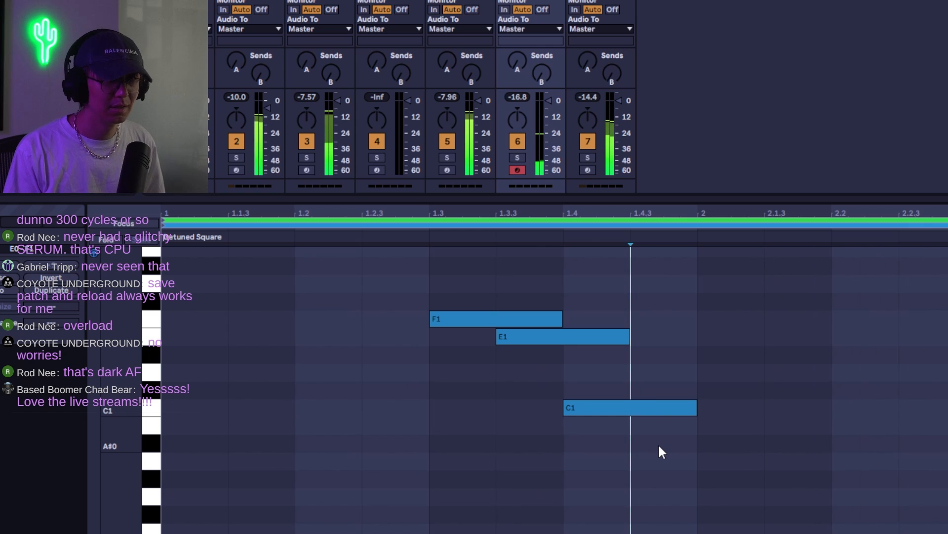
Solo the Detuned Square track and bring up envelope 2 in its Serum instrument.
click(517, 157)
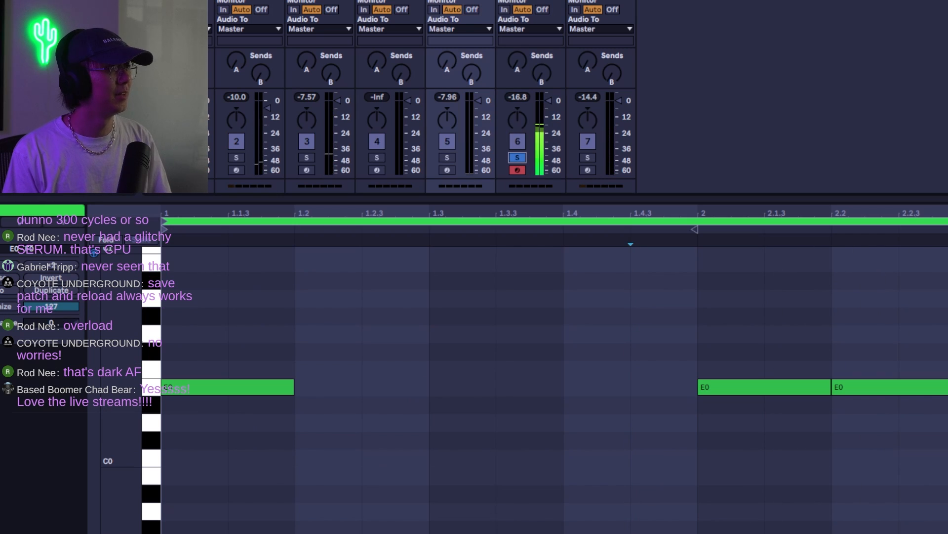
double_click(529, 149)
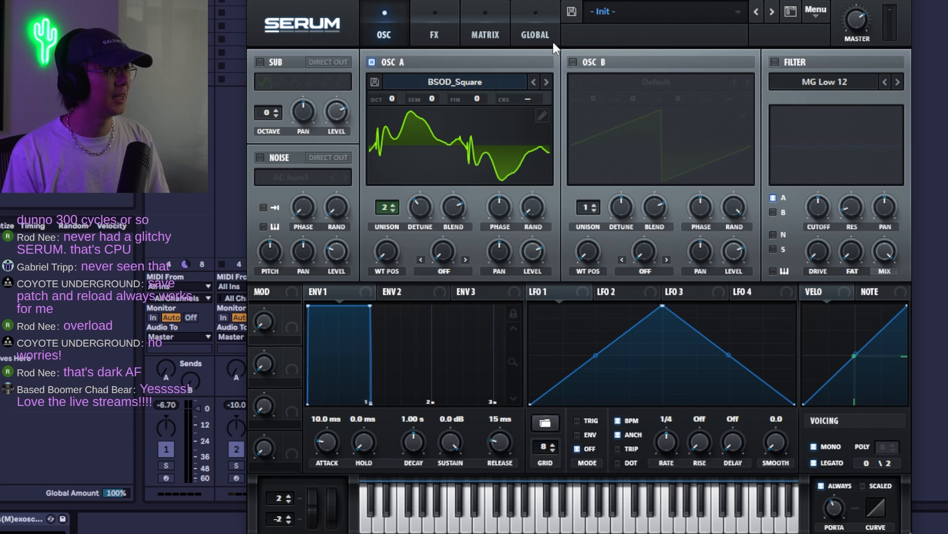
click(434, 18)
click(391, 33)
click(425, 290)
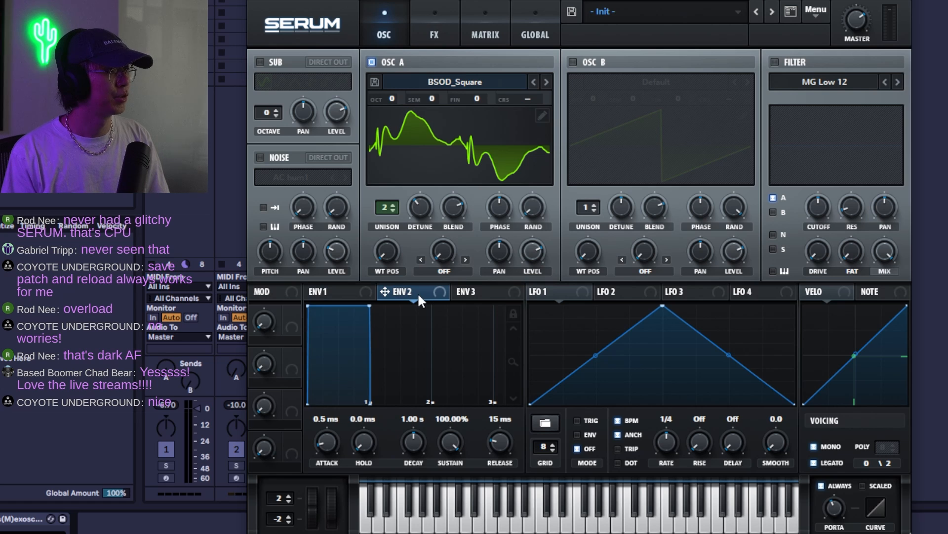
Route Env 2 to Mast.Tun in Serum's modulation matrix with an amount of 12 st.
click(469, 37)
click(283, 80)
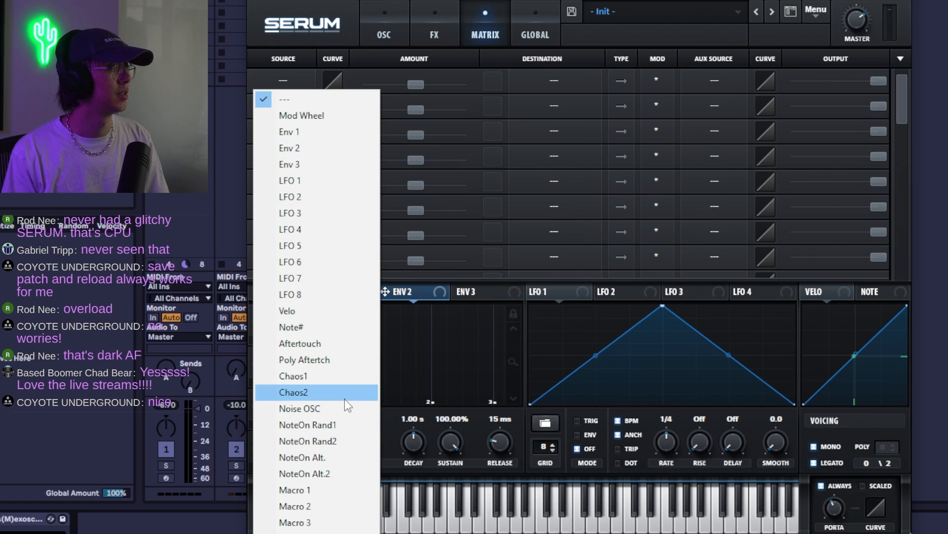
click(313, 152)
click(539, 84)
click(710, 209)
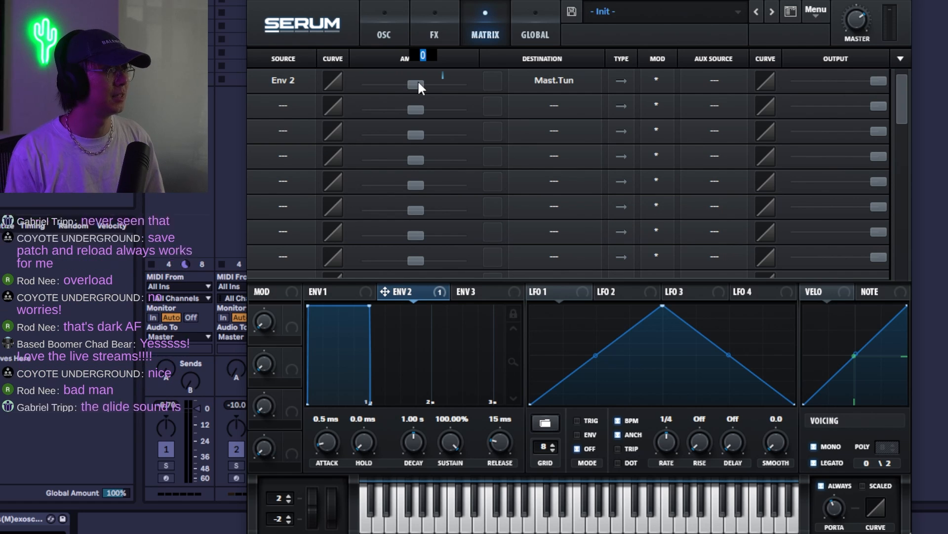
text(12 st)
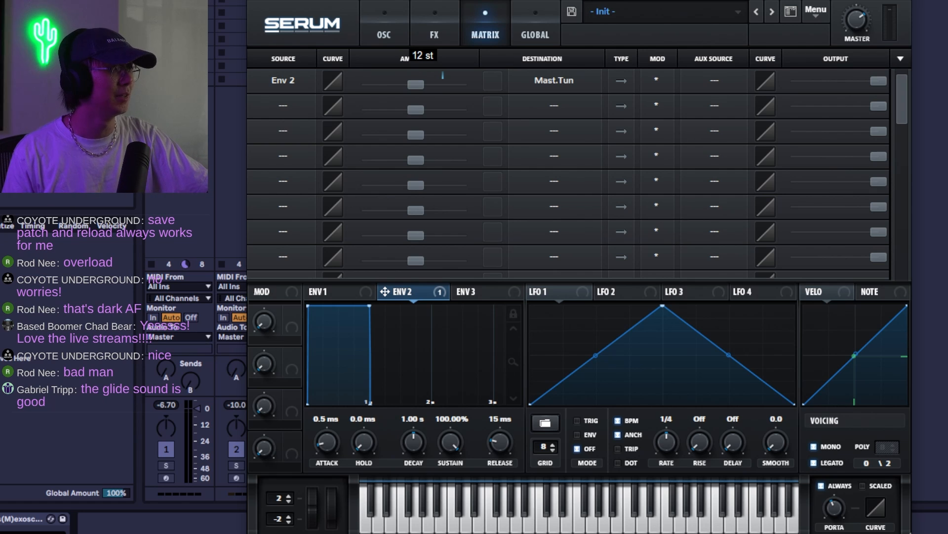
key(Return)
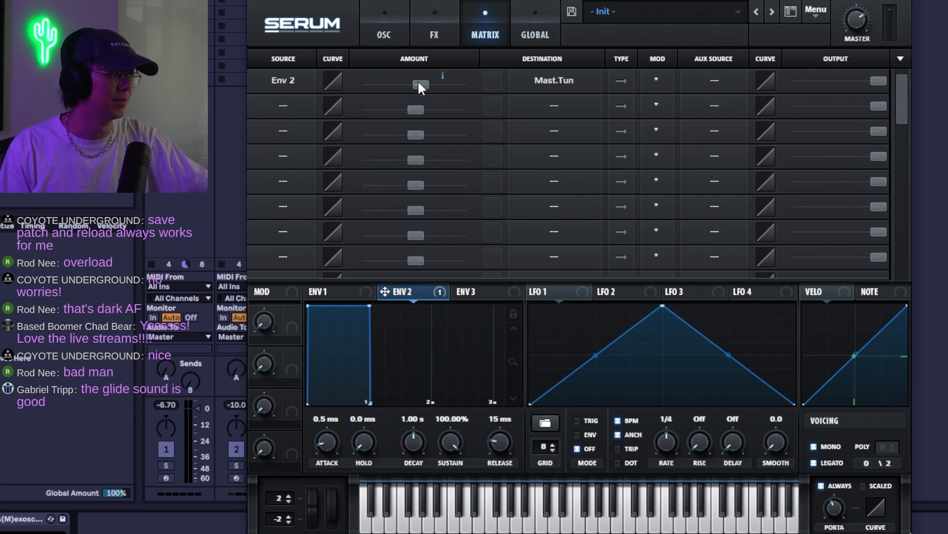
Set Env 2's sustain to 0% and its decay to 22 ms, with the envelope display zoom locked.
click(383, 35)
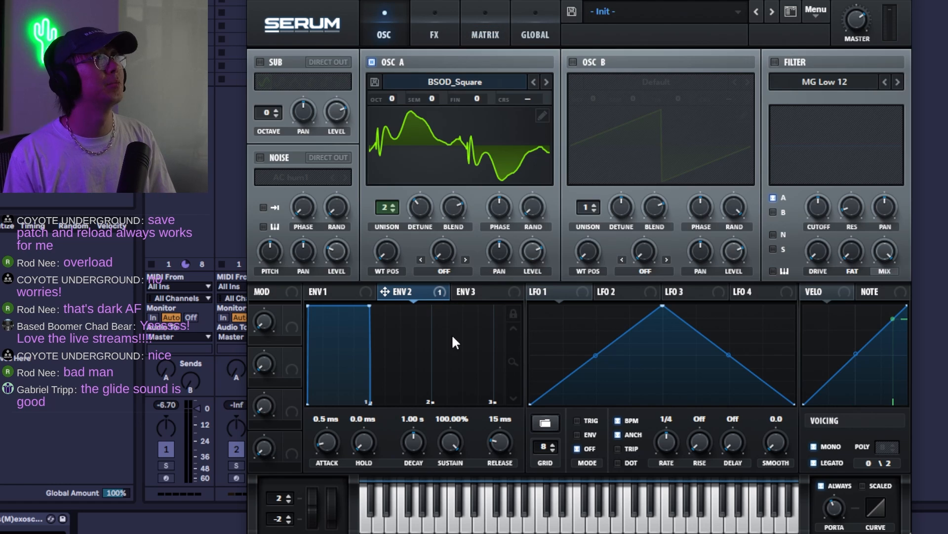
drag(450, 442, 450, 462)
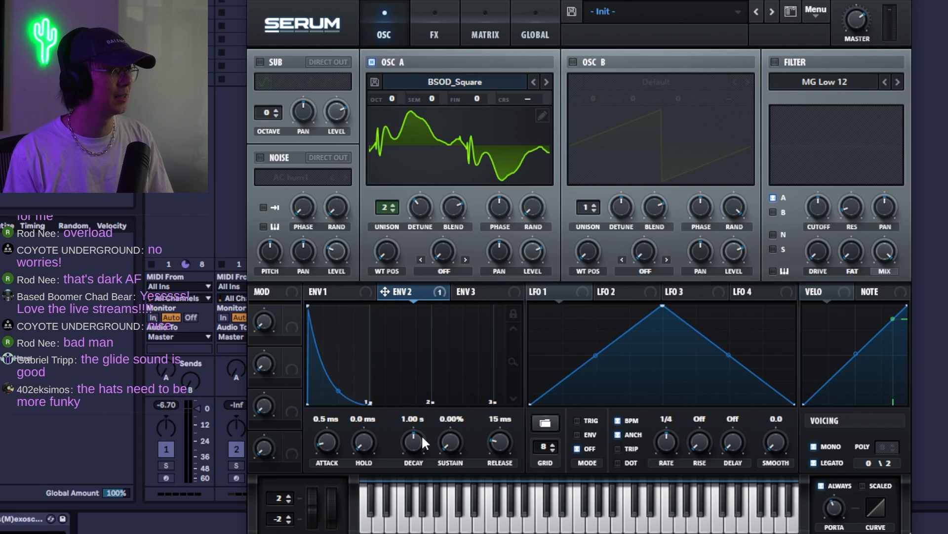
click(511, 314)
drag(414, 439, 428, 494)
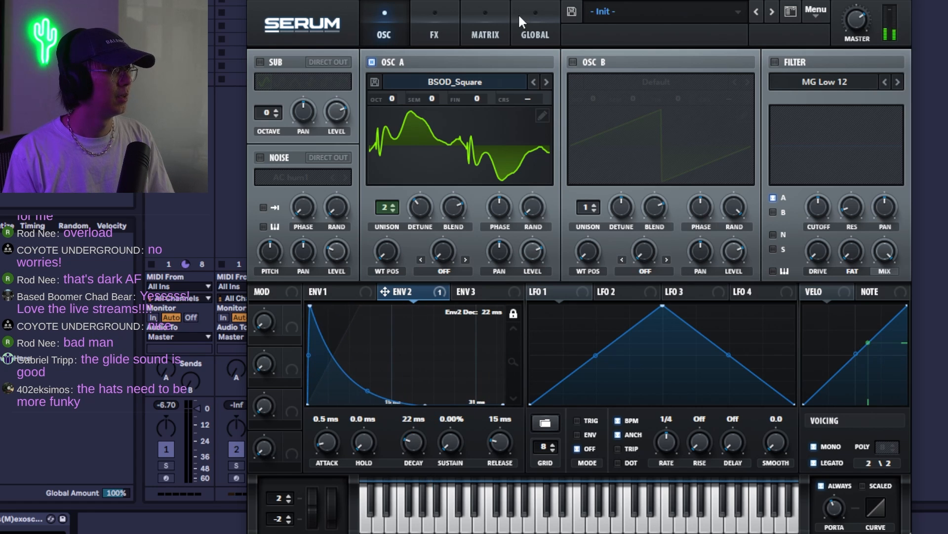
Raise the Env 2 to Mast.Tun modulation amount to 36 and lengthen Env 2's decay to 70 ms.
click(488, 27)
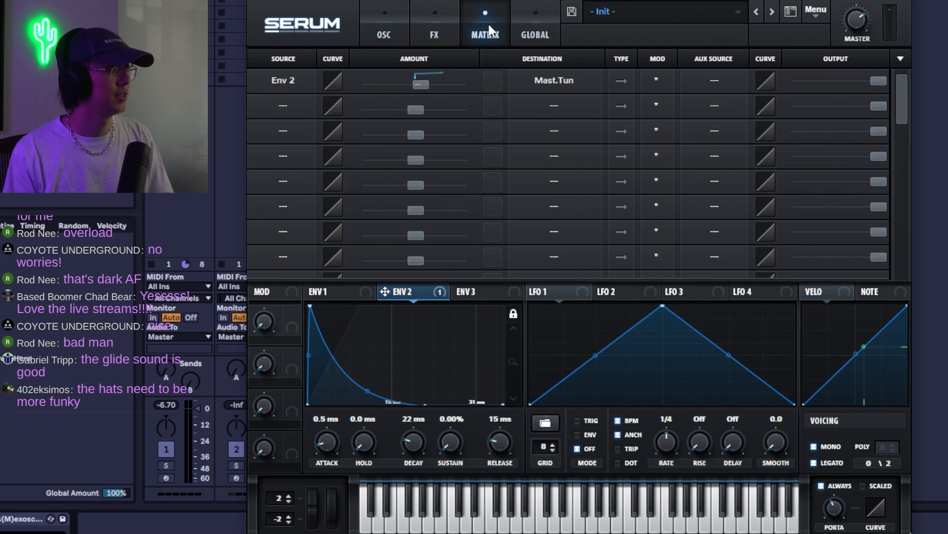
drag(425, 81, 449, 90)
mouse_move(417, 452)
mouse_down()
mouse_move(416, 421)
mouse_move(417, 435)
mouse_up()
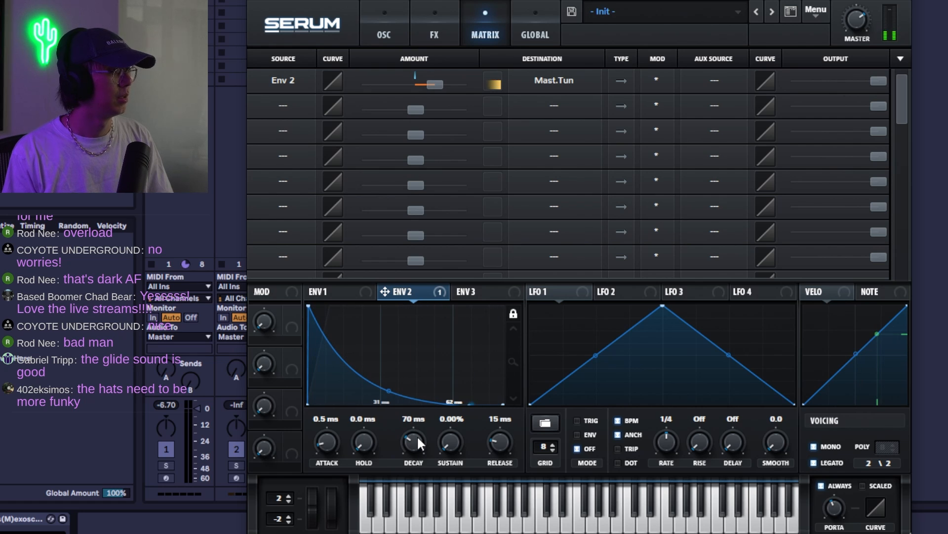
Enter a lower exact value for the Env 2 to Mast.Tun modulation amount.
right_click(435, 85)
click(451, 183)
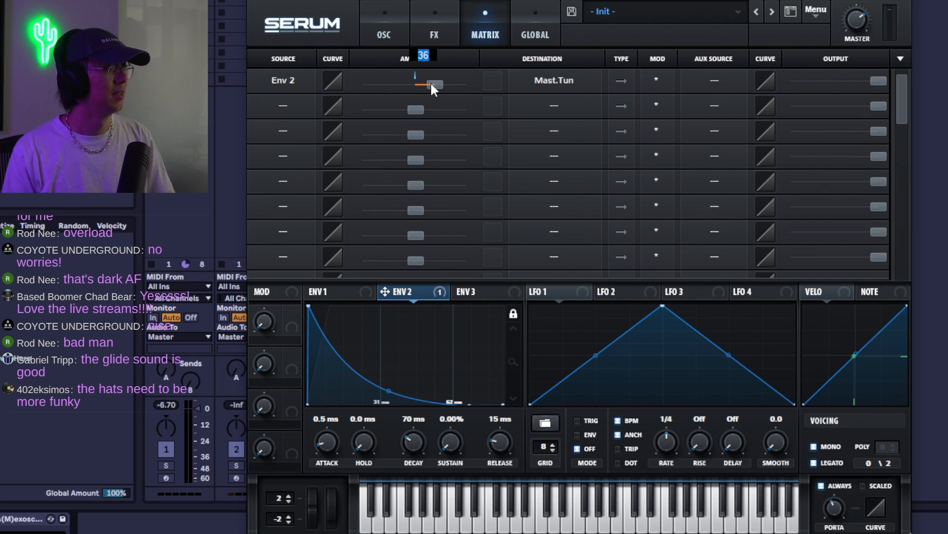
text(3)
key(Return)
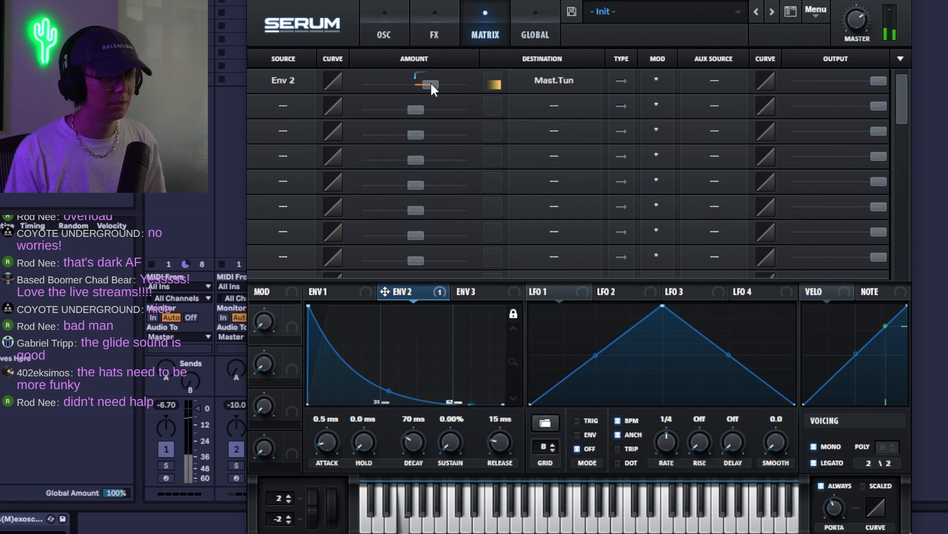
Turn on Serum's MG Low 12 filter for oscillator A and unsolo the Detuned Square track.
click(909, 1)
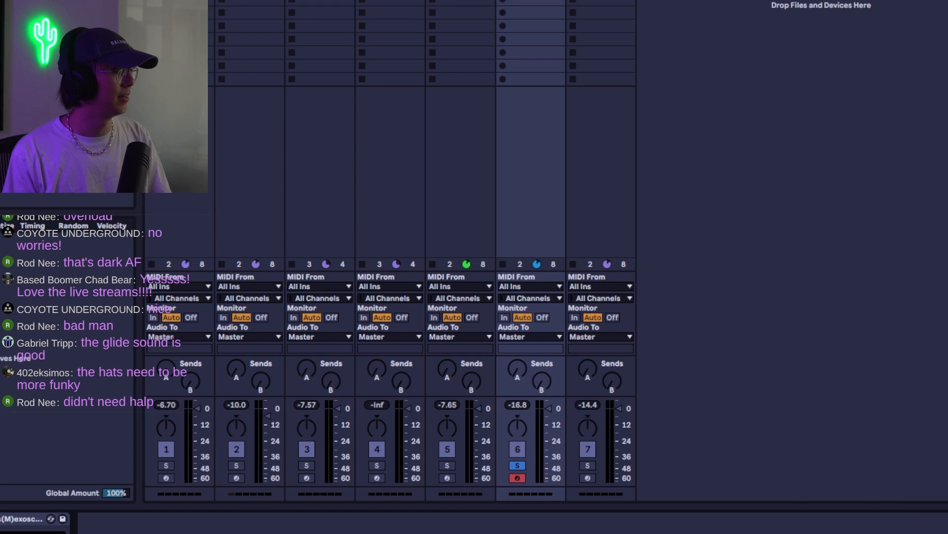
key(ctrl+alt+p)
click(774, 62)
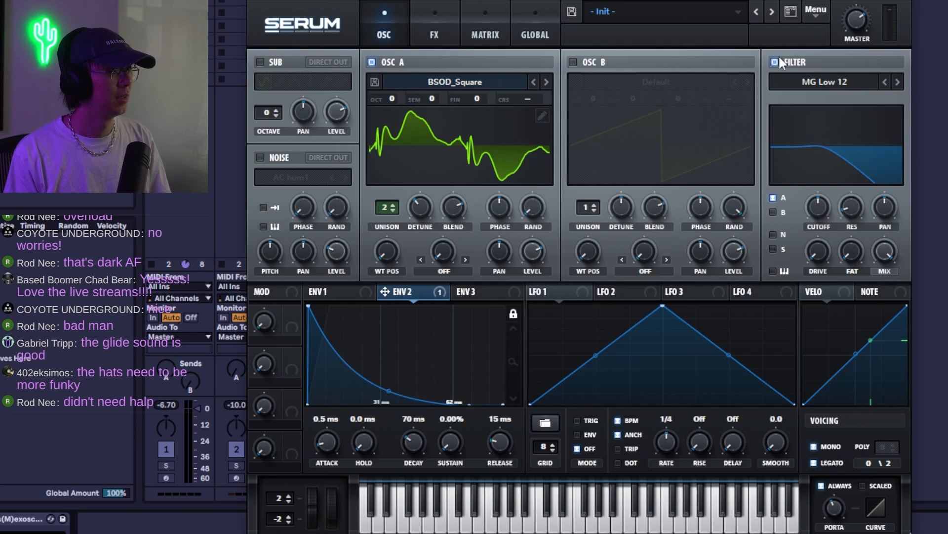
key(ctrl+alt+p)
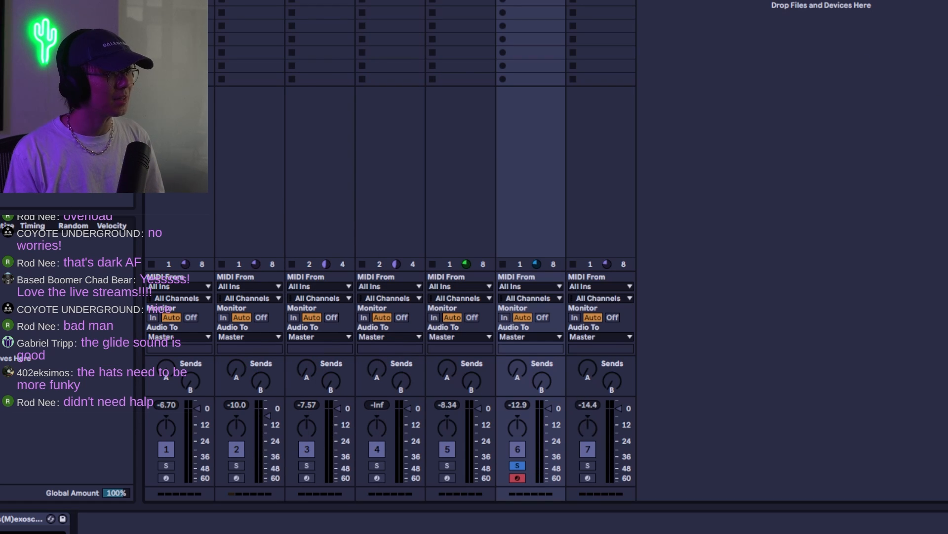
click(517, 465)
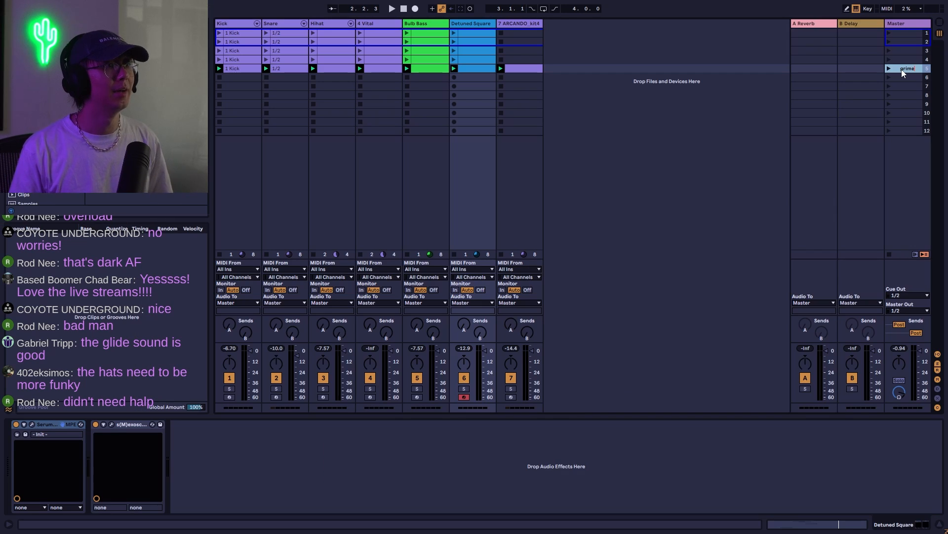
Duplicate the grime1 scene, name the copy grime2 and launch it.
key(ctrl+d)
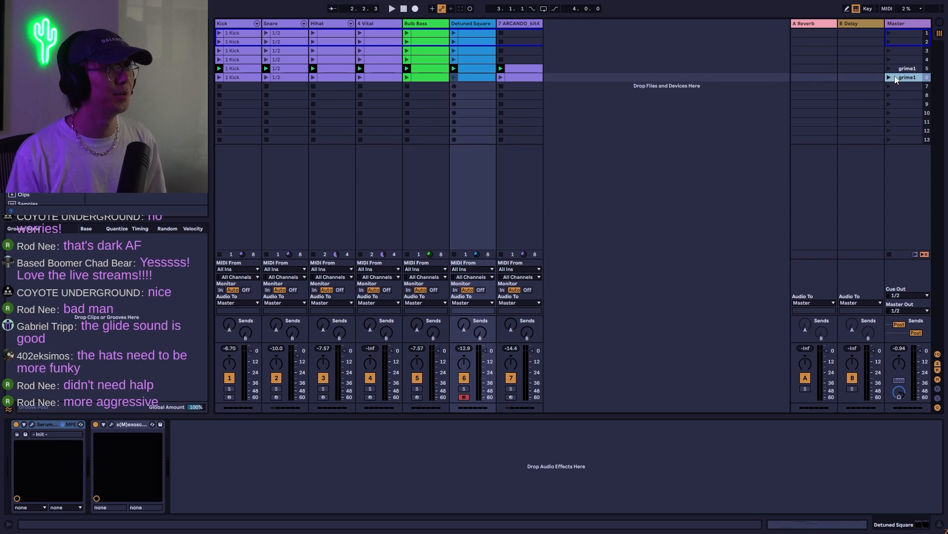
click(889, 78)
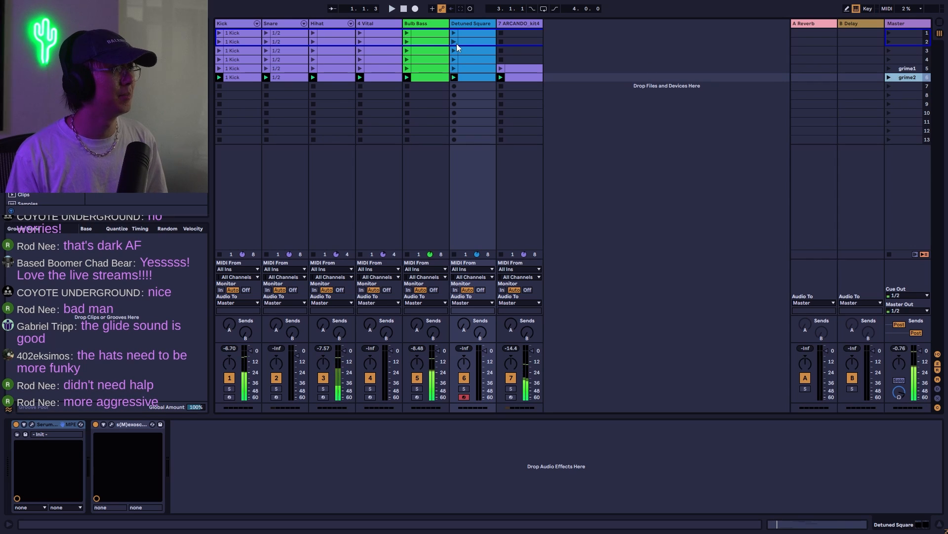
Deactivate the grime2 brass clip's E3 notes at 2.1 and 2.2 and its F3 note at 2.3.
double_click(523, 78)
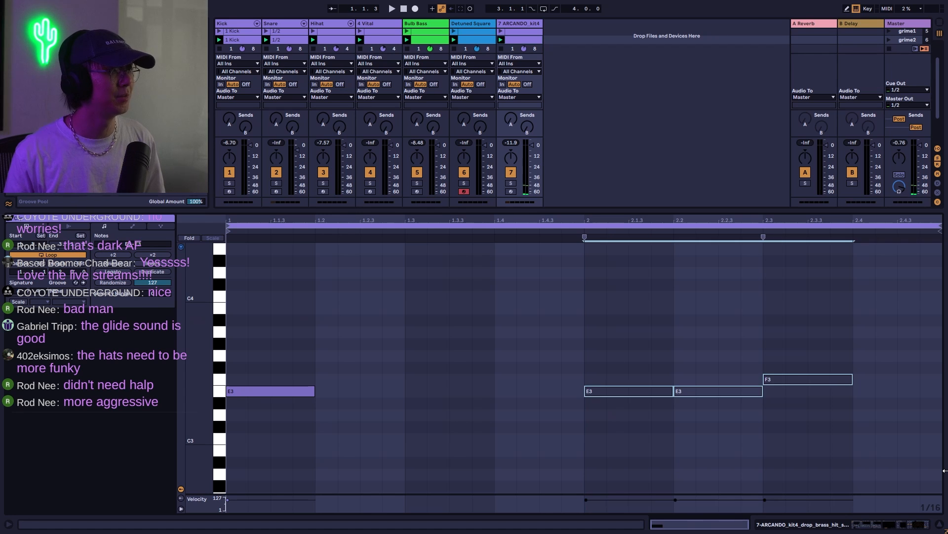
key(shift+Tab)
Extend the grime2 Detuned Square clip's line with two-beat notes B0 at 2.1 and G#0 at 2.3.
click(482, 83)
double_click(482, 78)
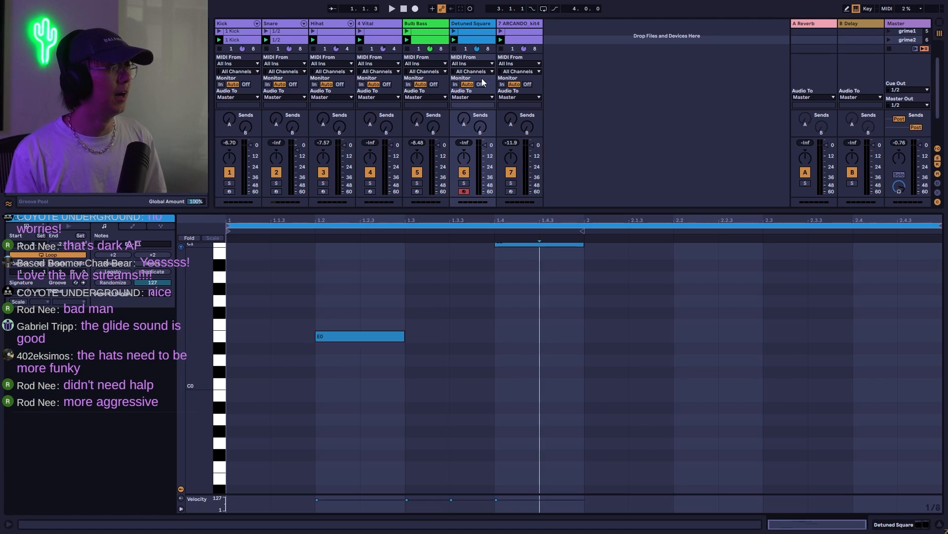
click(428, 39)
click(490, 39)
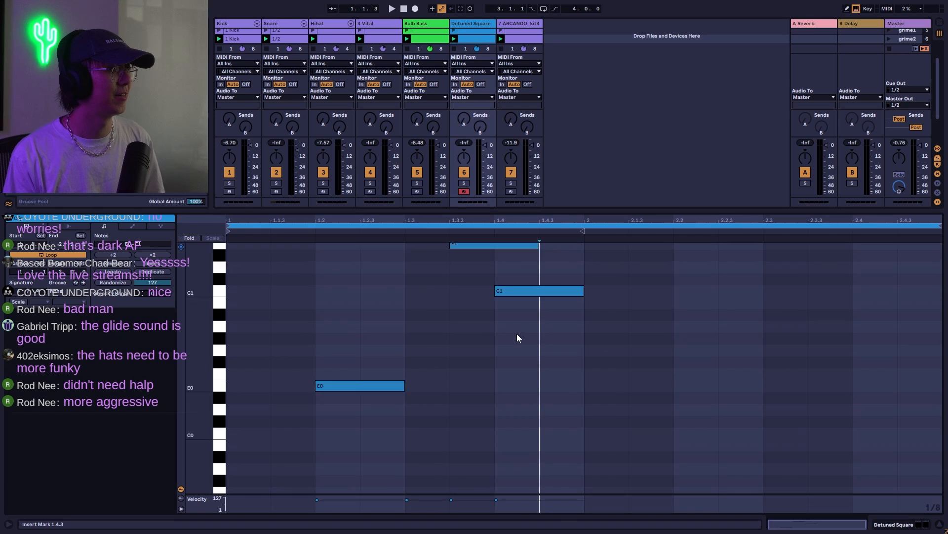
click(531, 313)
ctrl+drag(531, 314, 771, 359)
shift+click(671, 325)
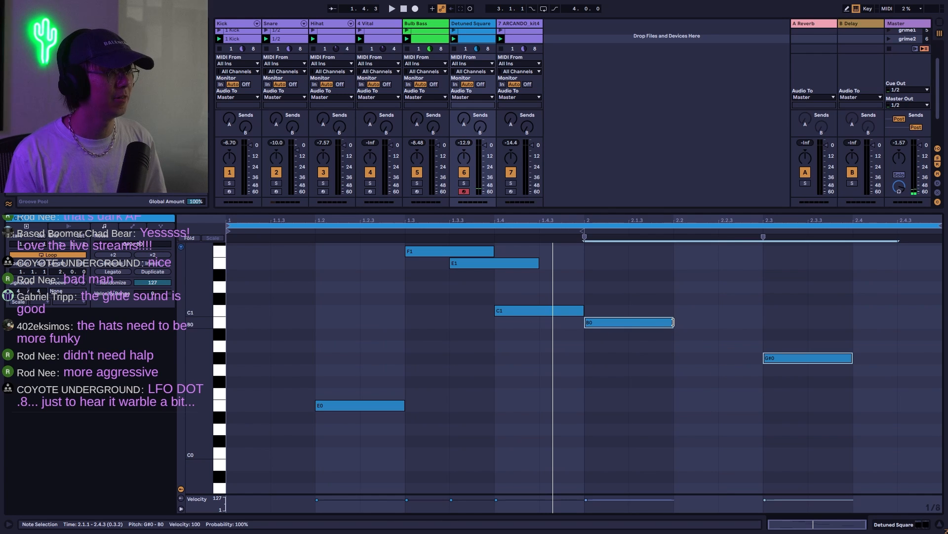
drag(673, 322, 763, 322)
click(764, 288)
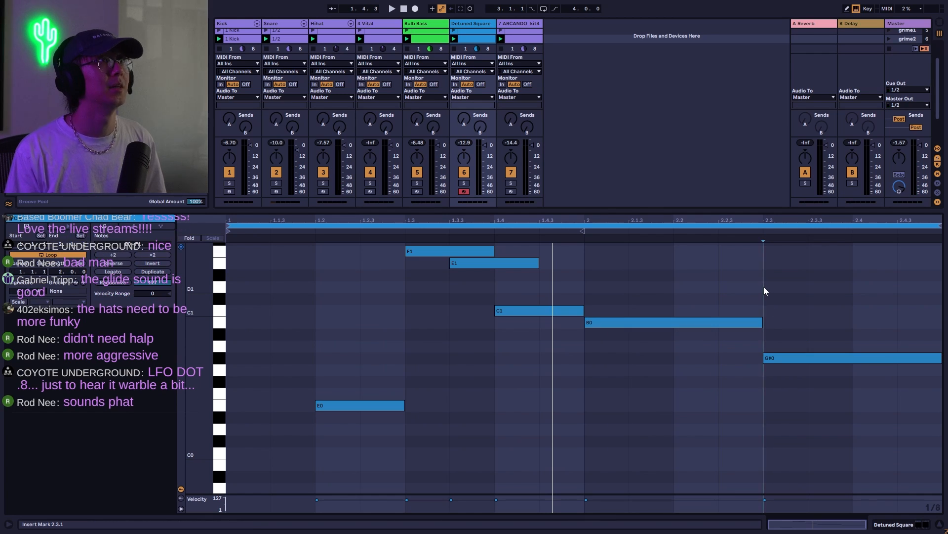
Play grime2 and try the Detuned Square clip's note at 2.3 on G0 and F#0.
key(space)
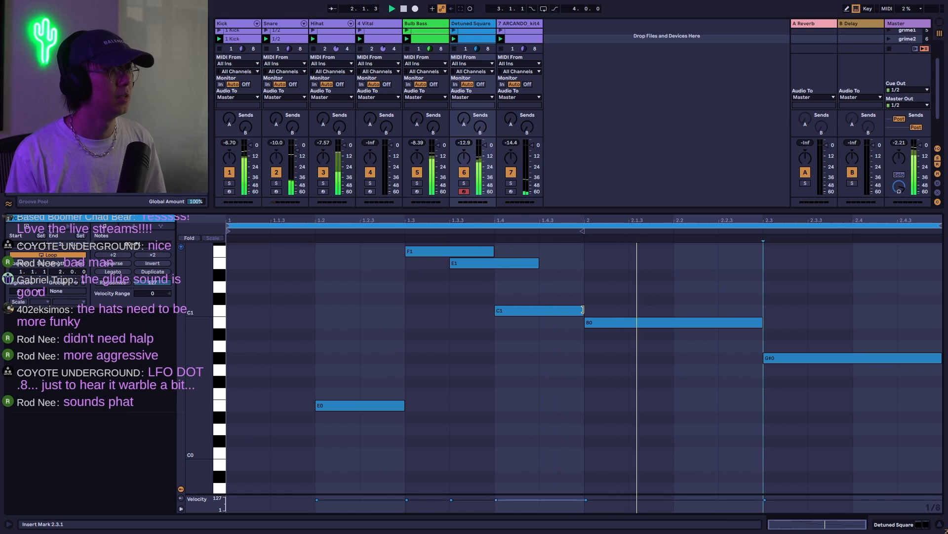
key(space)
drag(575, 250, 945, 486)
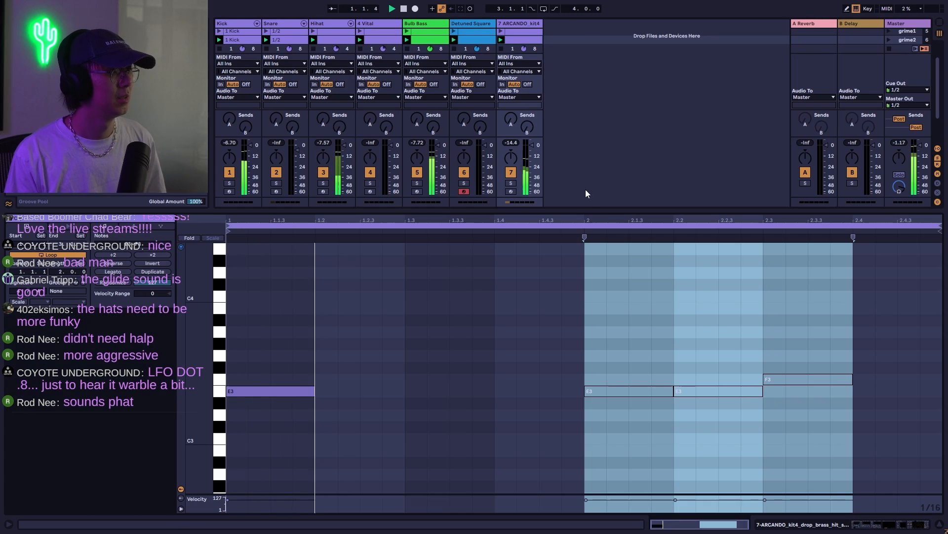
click(479, 39)
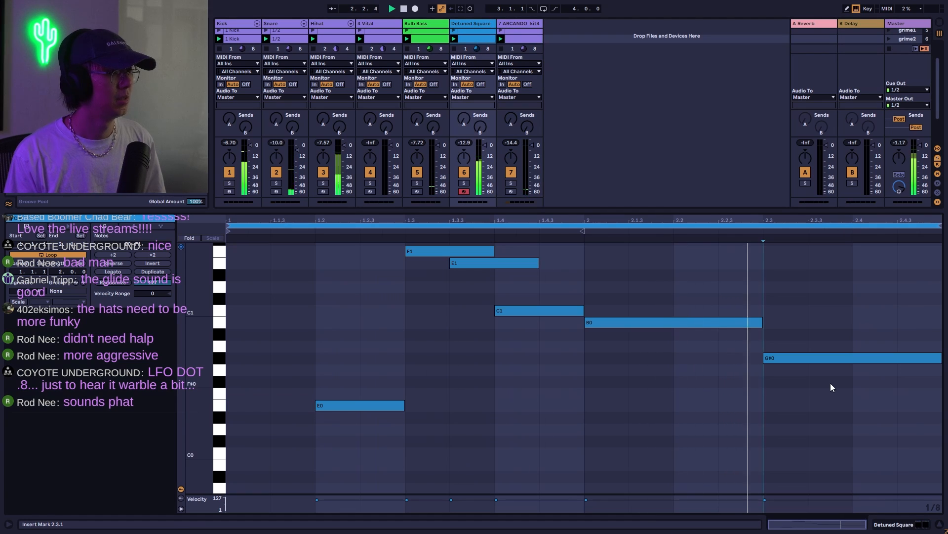
drag(795, 358, 797, 370)
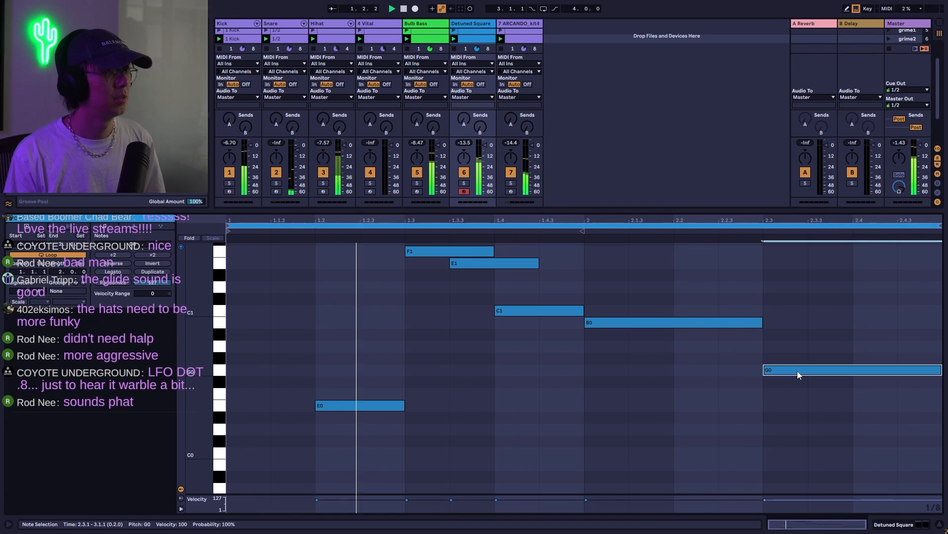
scroll(797, 371, up, 1)
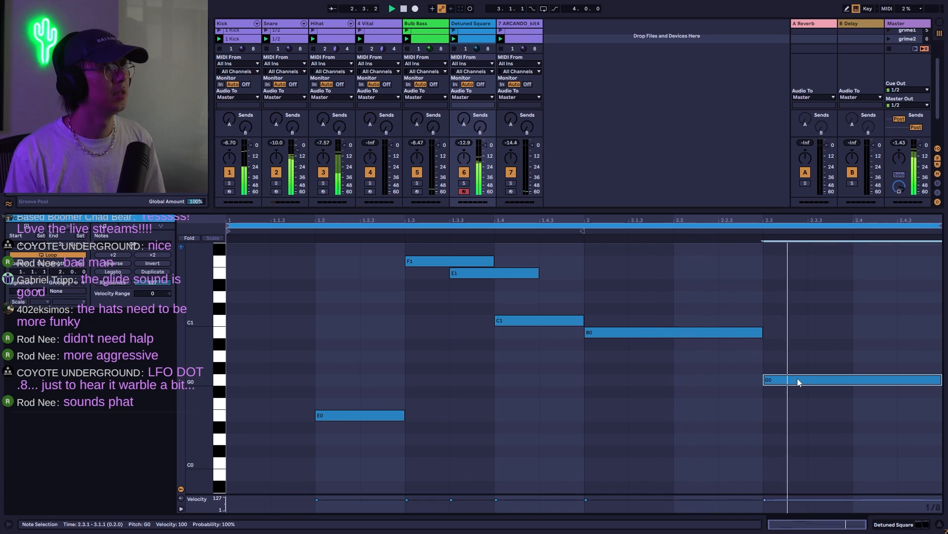
mouse_move(798, 378)
mouse_down()
mouse_move(800, 411)
mouse_move(797, 395)
mouse_up()
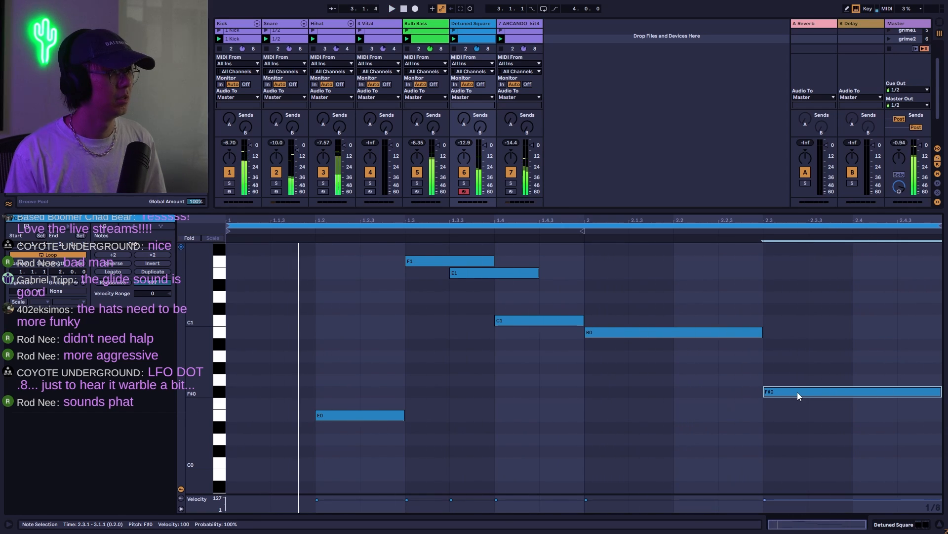
Raise all Detuned Square clip notes two octaves, set the 2.3 note to G2 and extend the B2 note slightly past 2.3.
key(ctrl+a)
key(shift+Up)
key(shift+Up)
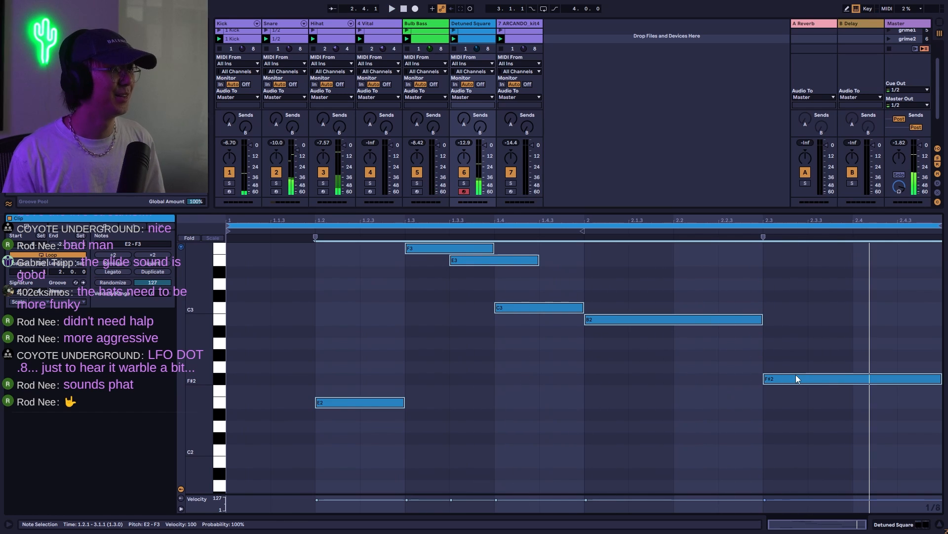
drag(791, 379, 801, 367)
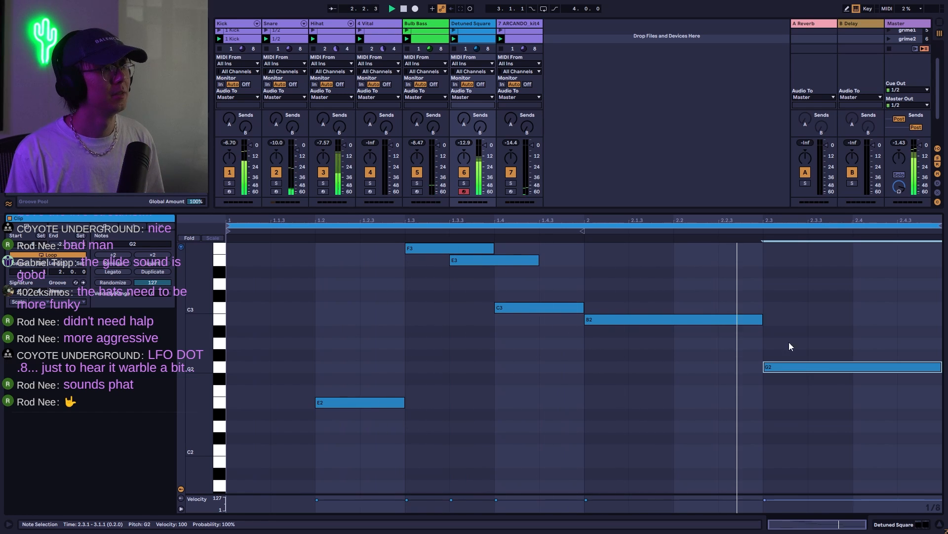
click(765, 321)
drag(765, 322, 769, 321)
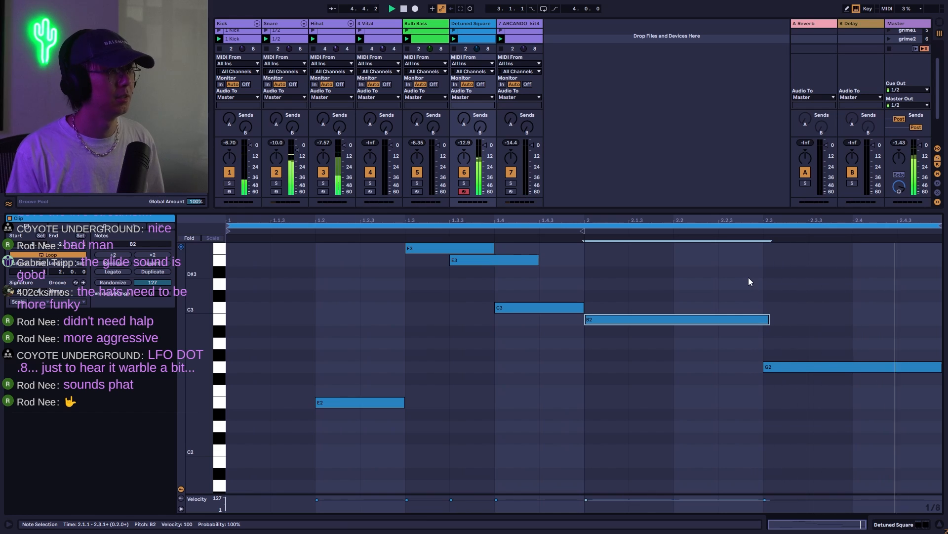
Double the Detuned Square clip to four bars and shorten the extra C3 note at 4.2.1 to one beat.
click(153, 272)
key(space)
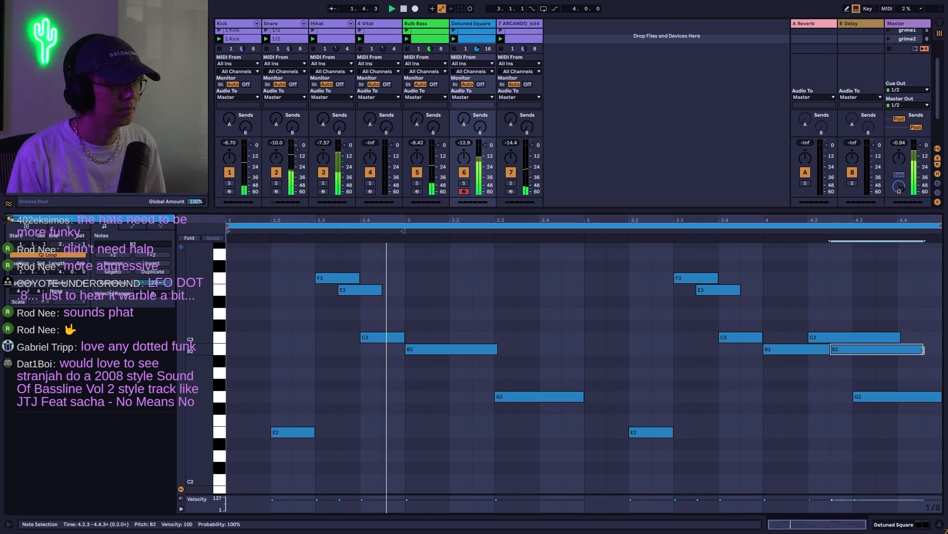
drag(899, 337, 851, 341)
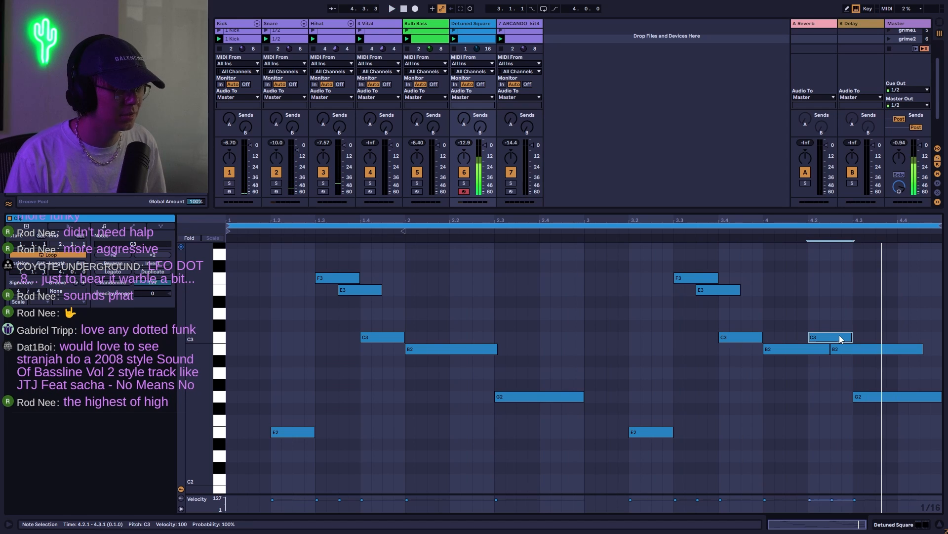
Rework the fill into a short C3 at 4.2.1 and a B2 from 4.2.3 to 4.3.1, and play it back.
drag(833, 334, 858, 353)
drag(933, 348, 863, 354)
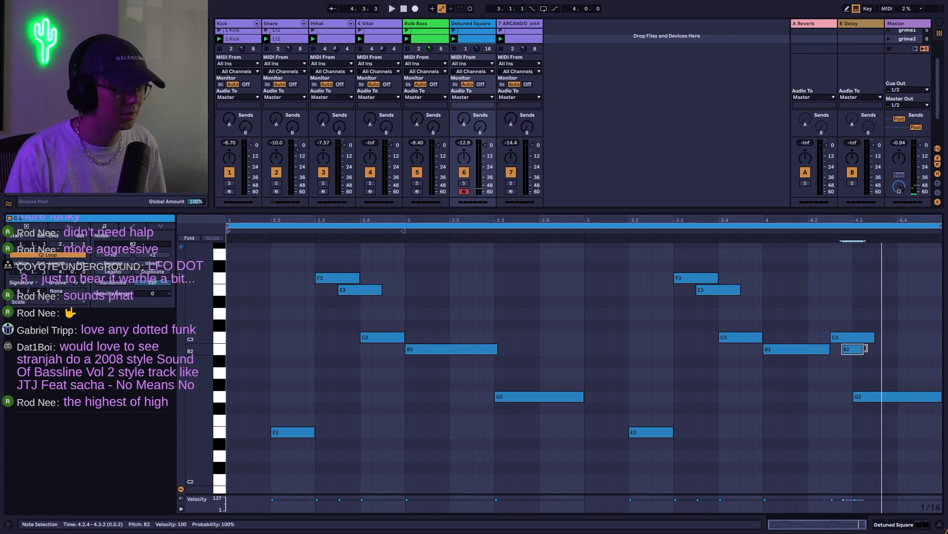
drag(874, 340, 853, 340)
key(space)
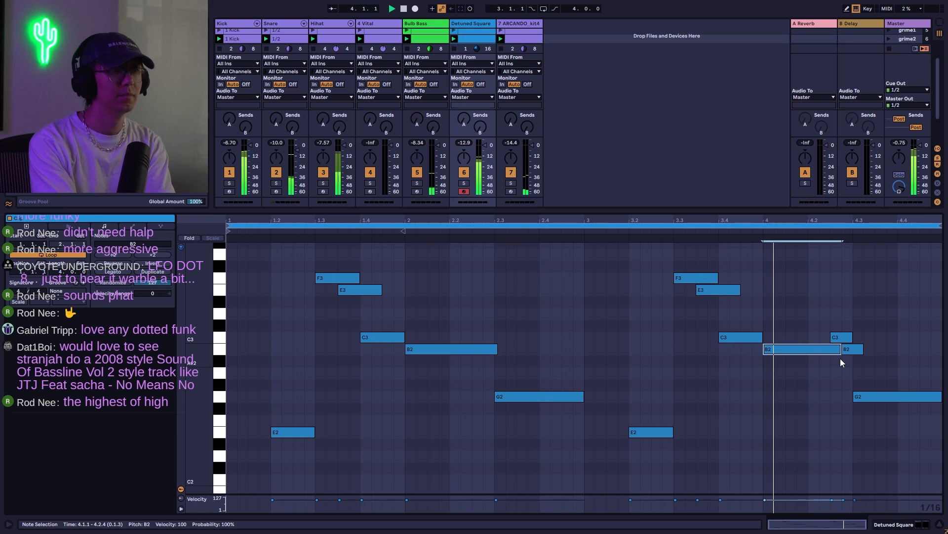
click(832, 316)
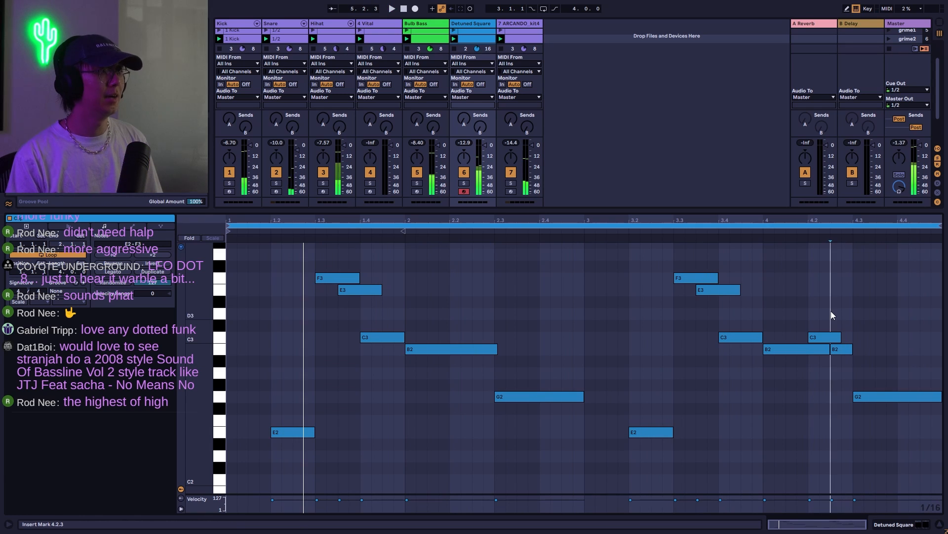
click(806, 293)
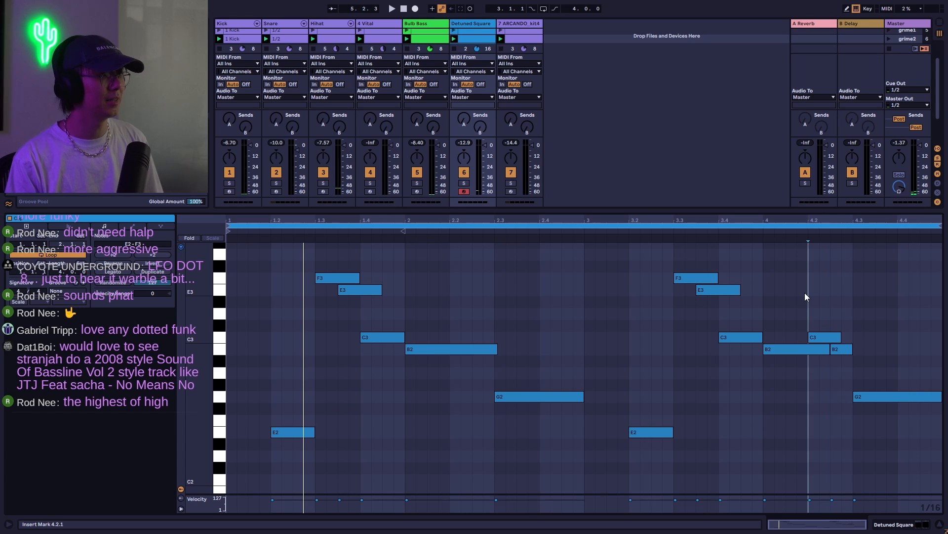
key(space)
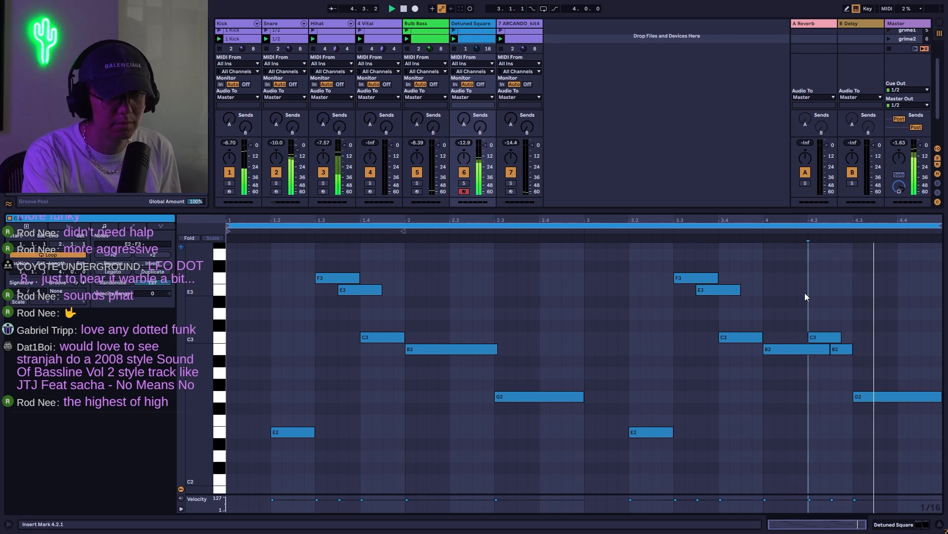
Stop playback, rename the grime2 scene grime2 high, duplicate it and launch the copy.
click(678, 286)
key(space)
key(shift+Tab)
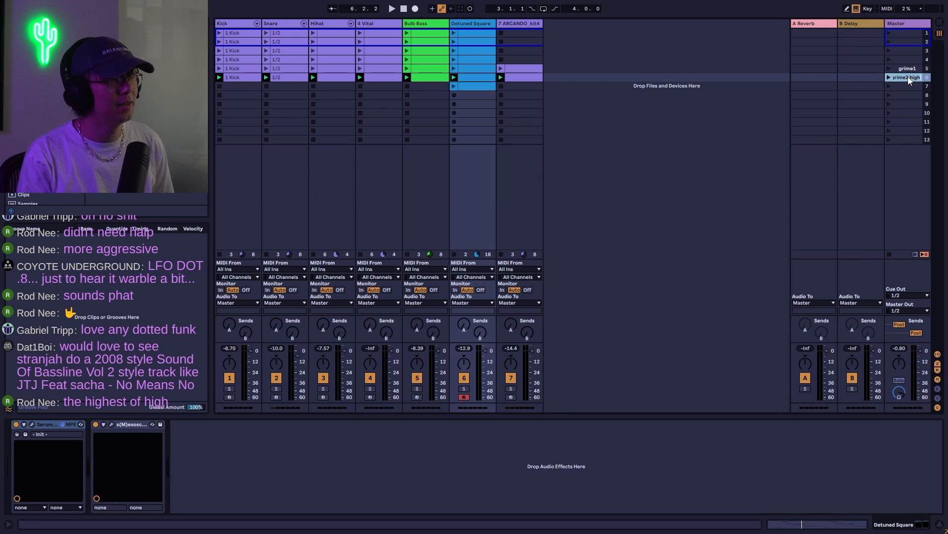
key(ctrl+d)
click(890, 86)
Lower the copied scene's Detuned Square notes two octaves, rename the scene grime2 low and compare it with grime2 high.
key(shift+Tab)
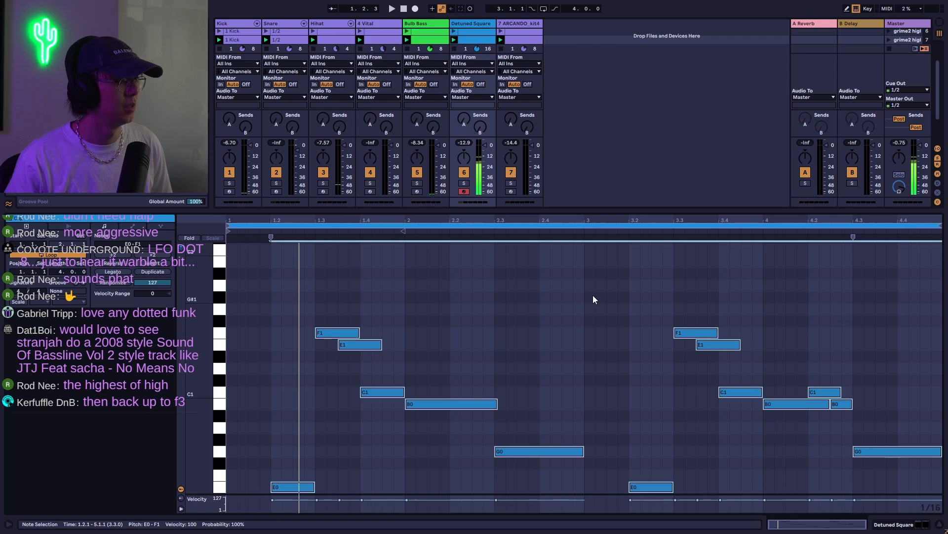
key(shift+Tab)
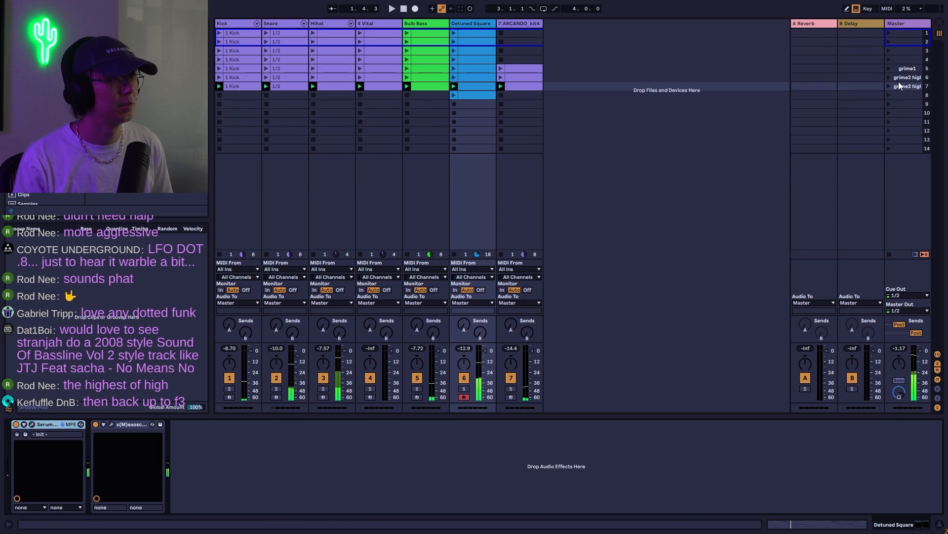
click(890, 80)
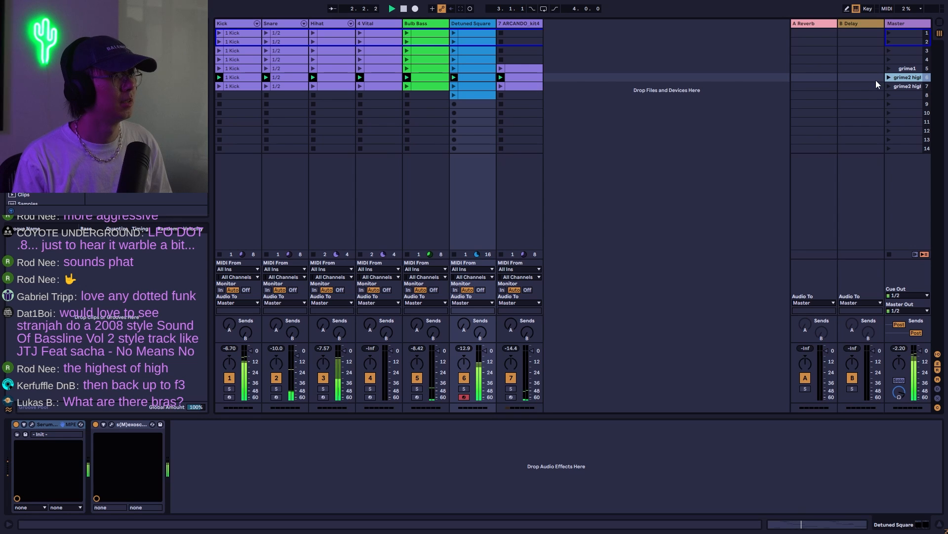
click(888, 86)
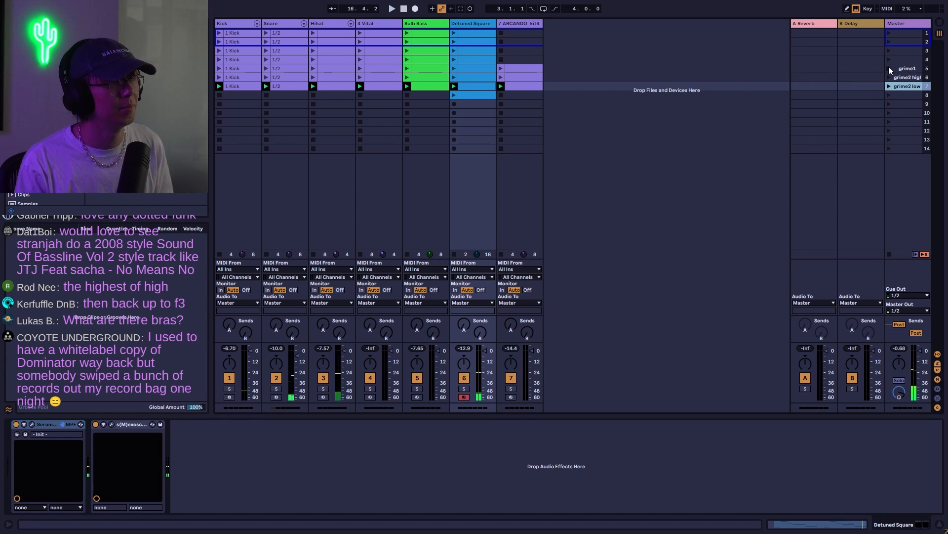
Launch grime1, duplicate it as a new scene named grime2 and launch that copy.
click(888, 67)
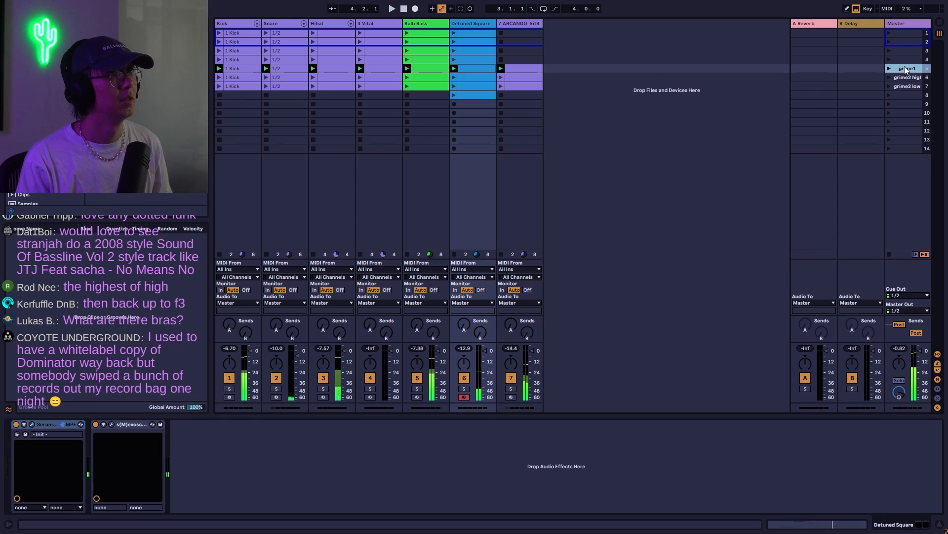
key(ctrl+d)
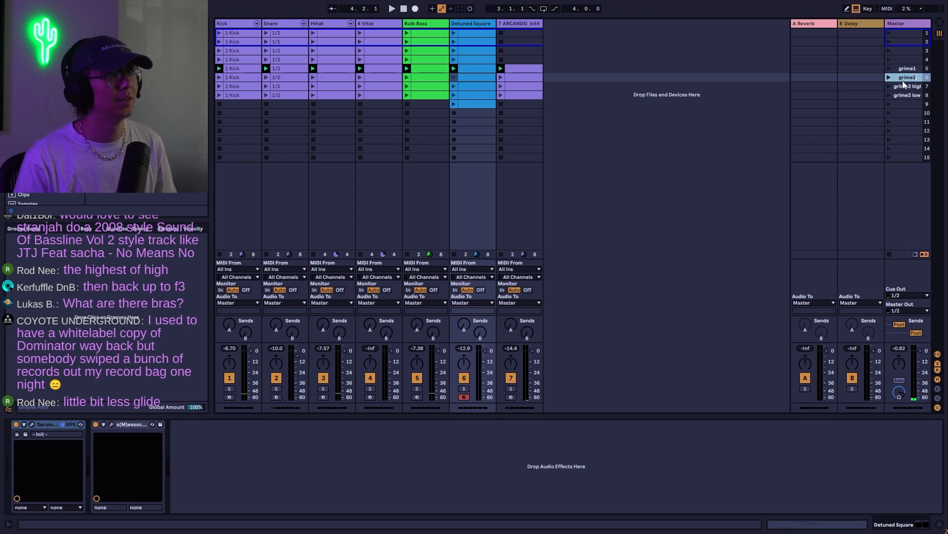
click(889, 77)
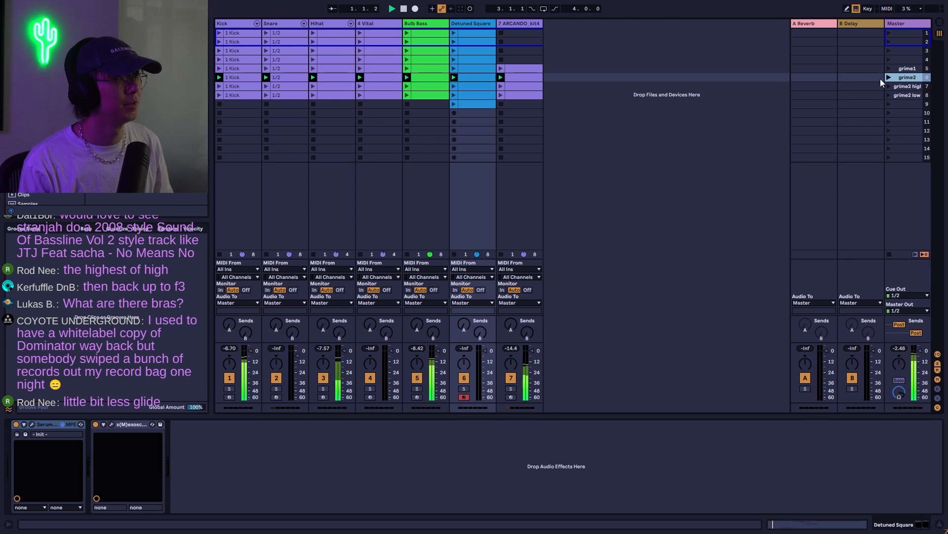
Rework the new grime2 brass clip into a dotted run of E3 notes at 2.1, 2.1.4 and 2.2.3, ending at 2.3.
double_click(509, 77)
click(704, 393)
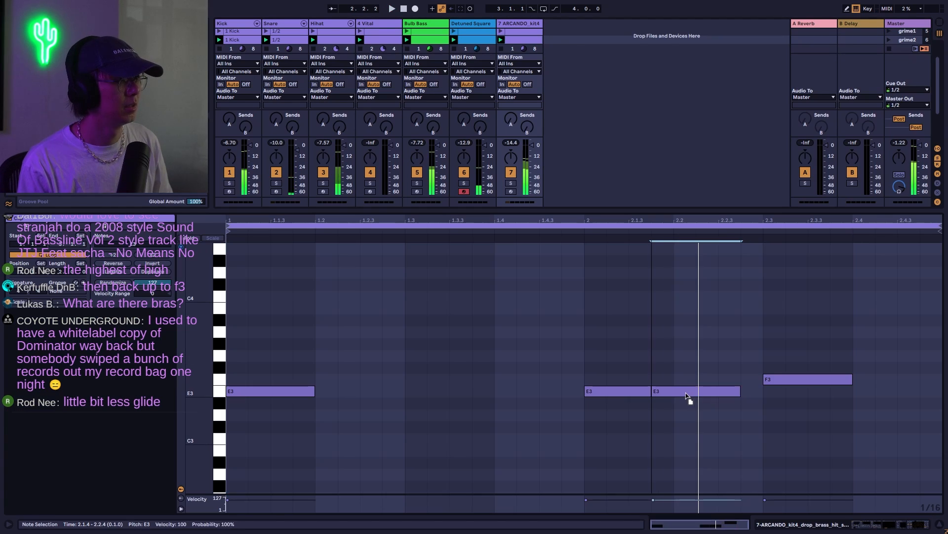
drag(685, 393, 767, 393)
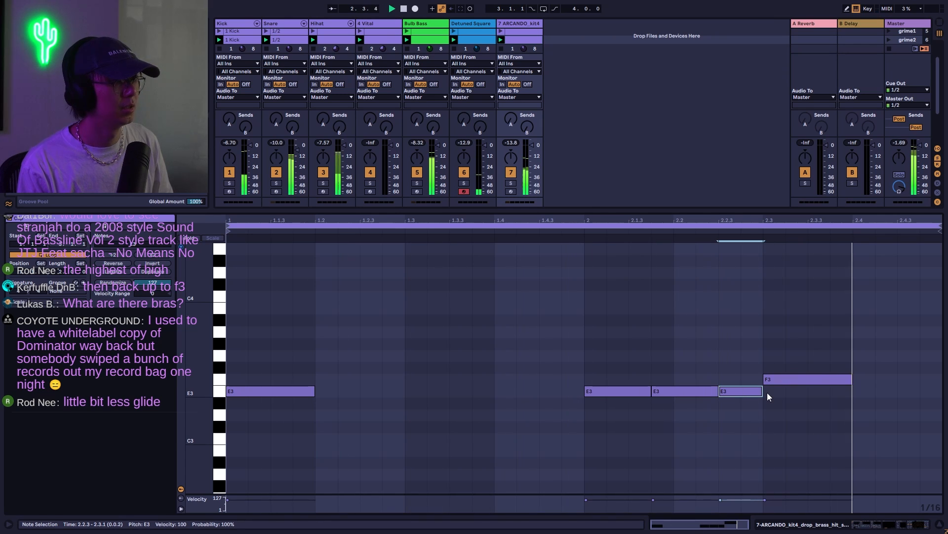
Check the portamento setting in the Detuned Square track's Serum and close the plug-in window.
click(478, 40)
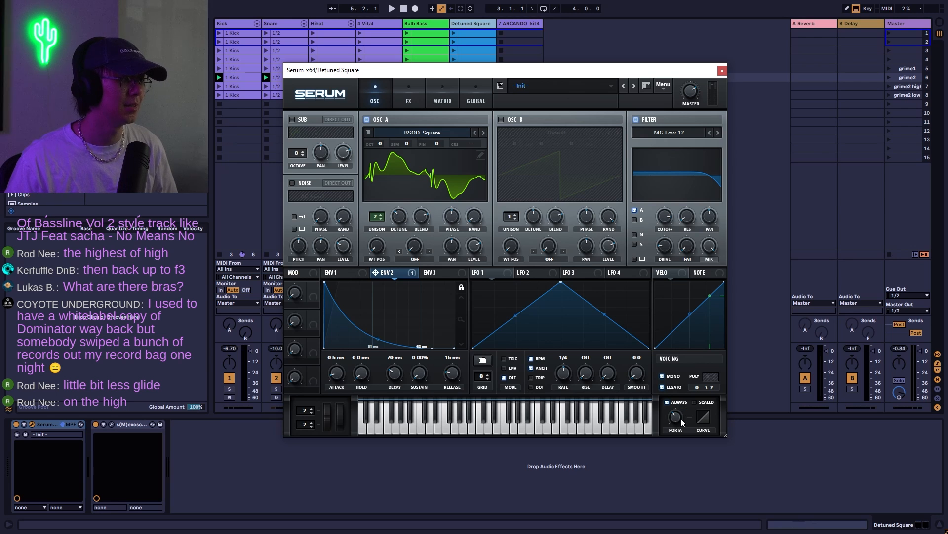
click(723, 71)
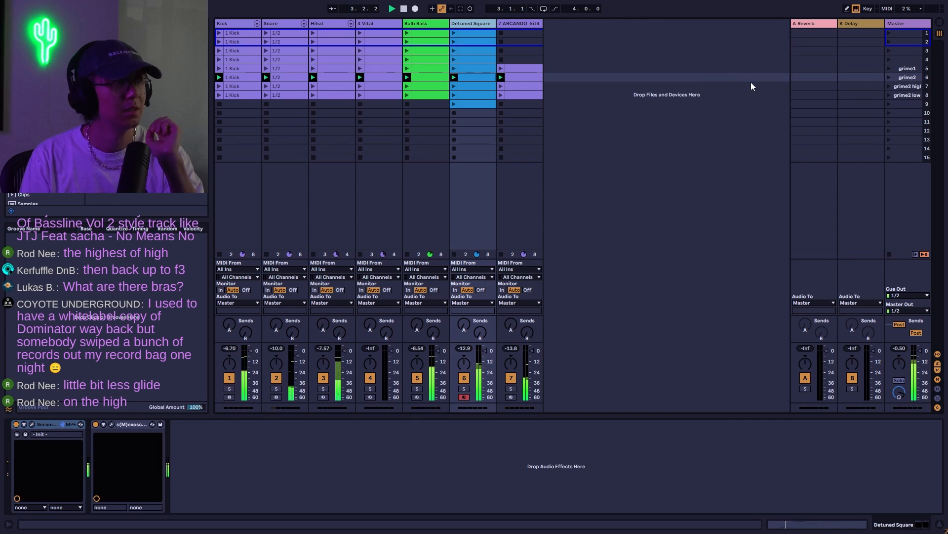
Double the new grime2 Detuned Square clip to four bars and raise the second half's notes one octave.
click(469, 70)
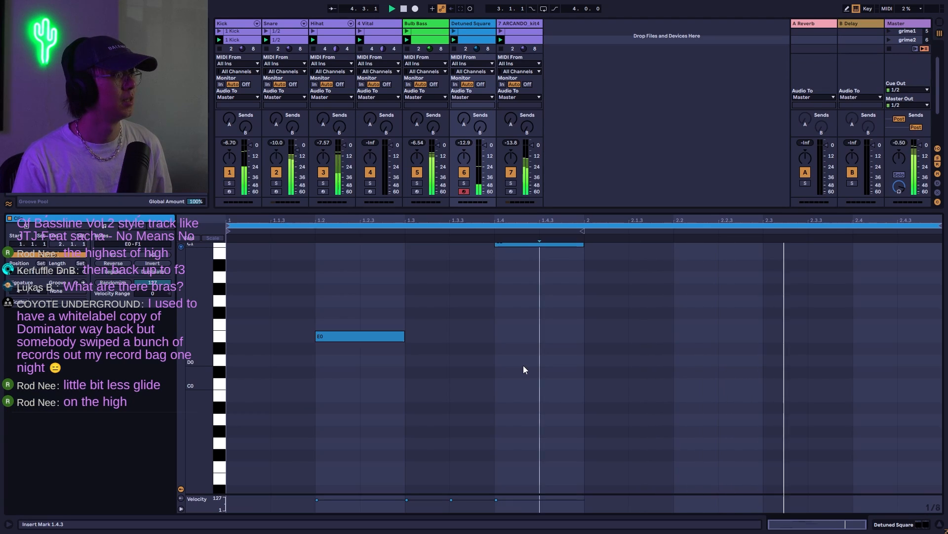
click(152, 272)
drag(568, 280, 773, 491)
key(shift+Up)
key(shift+Tab)
key(space)
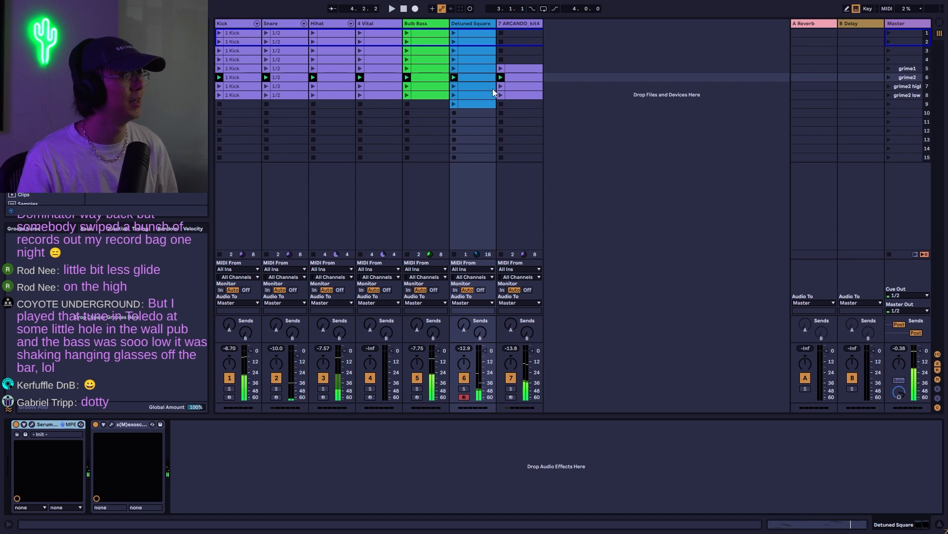
Try the second half's Detuned Square notes another octave higher, move them back down and close the clip editor.
double_click(486, 76)
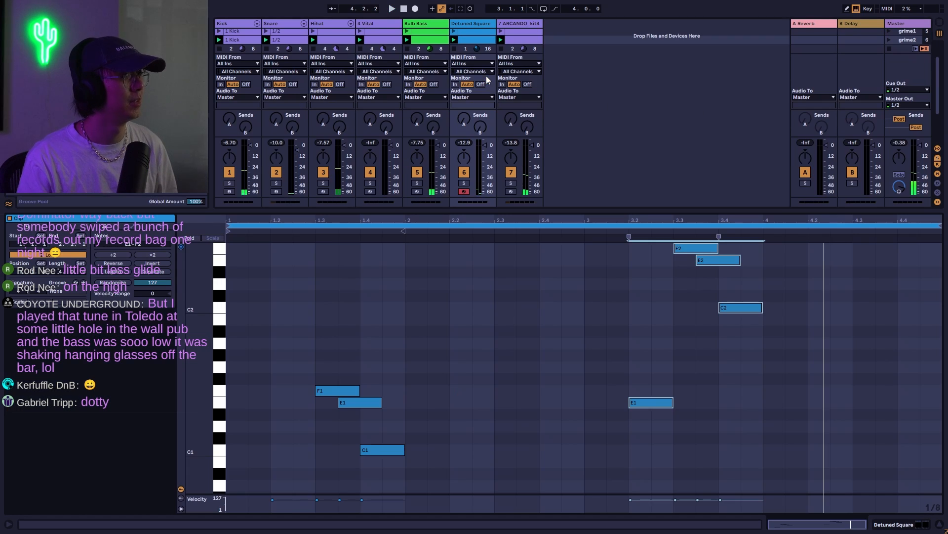
click(534, 377)
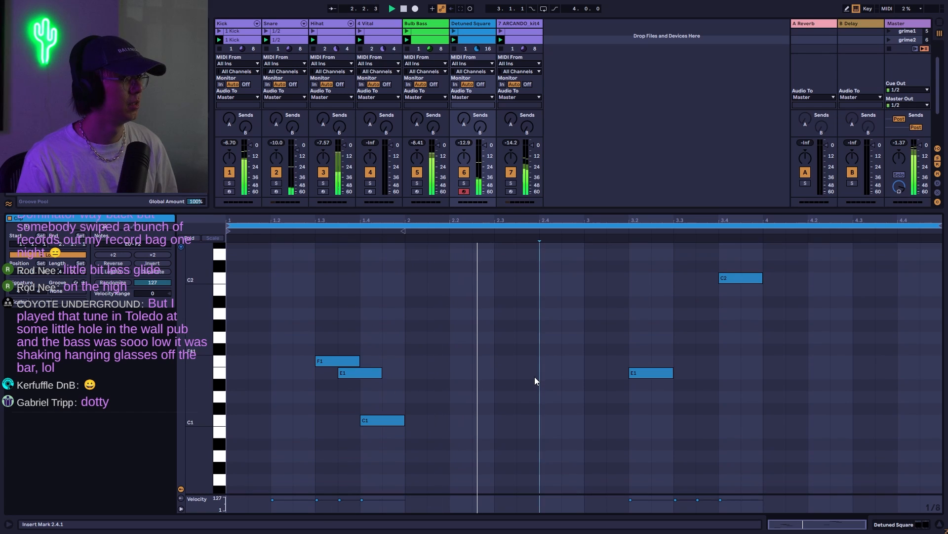
scroll(535, 376, up, 2)
drag(826, 265, 630, 502)
key(shift+Up)
scroll(790, 510, up, 3)
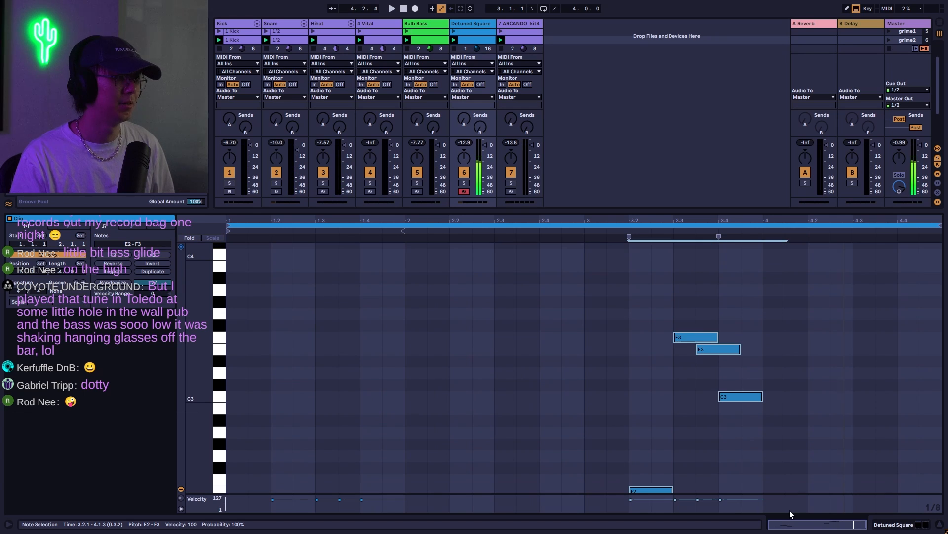
key(shift+Down)
scroll(522, 398, down, 4)
scroll(523, 398, up, 3)
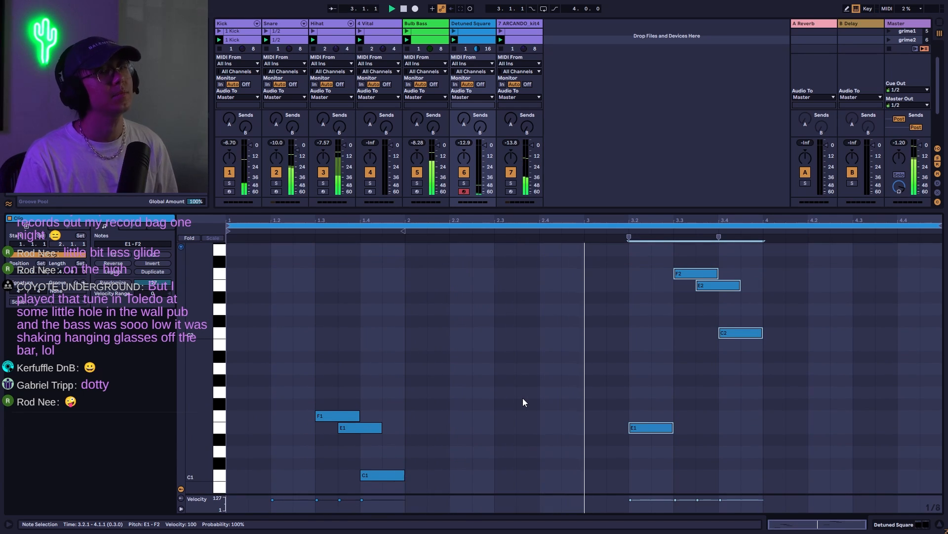
key(shift+Tab)
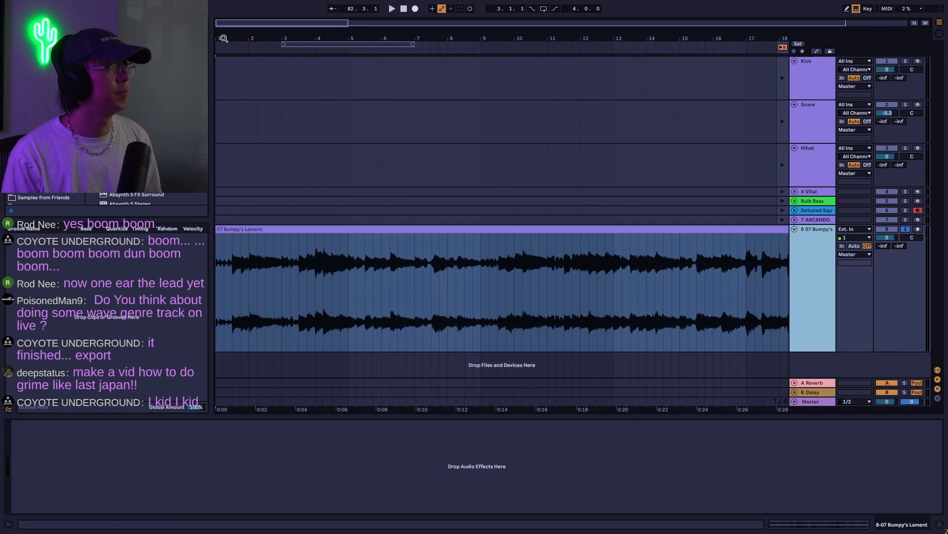
Audition the opening bars of the Bumpy's Lament clip to find a phrase to loop.
drag(223, 38, 224, 94)
key(space)
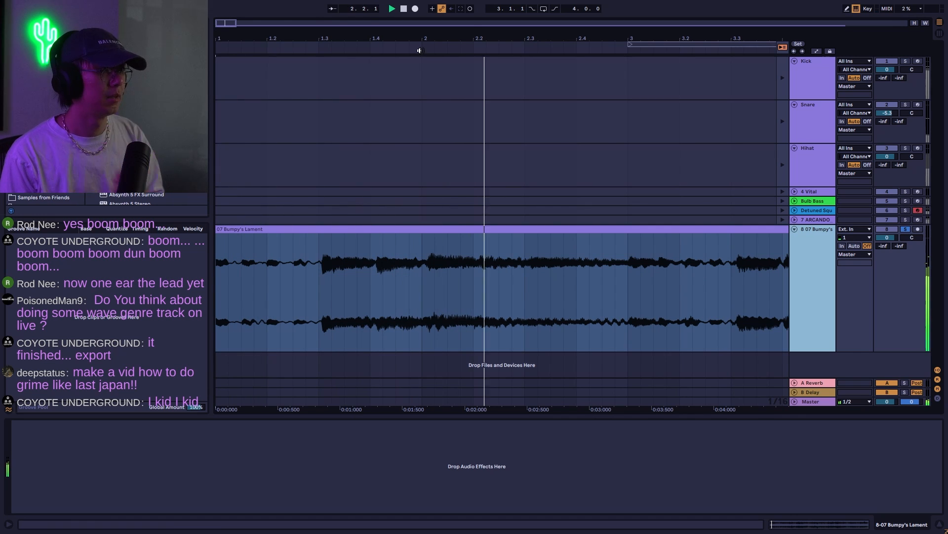
drag(481, 39, 481, 18)
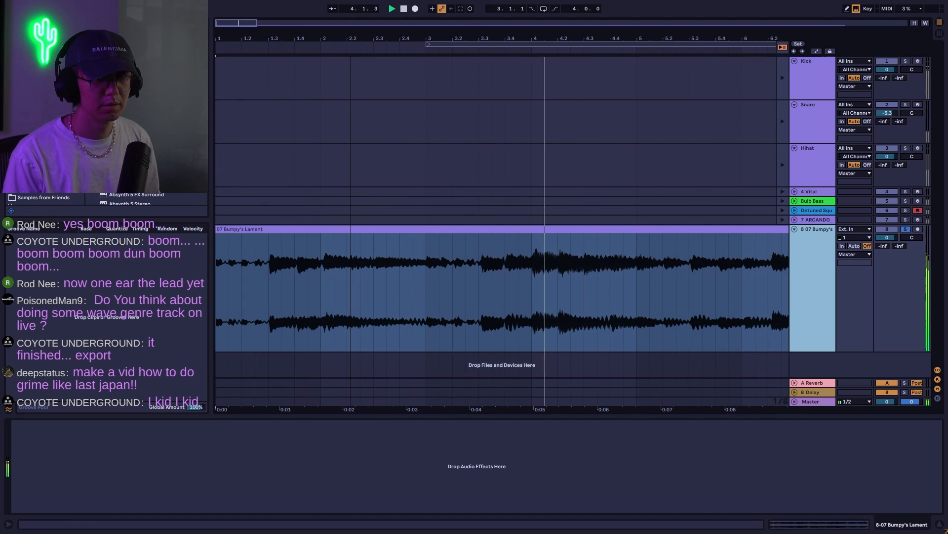
key(space)
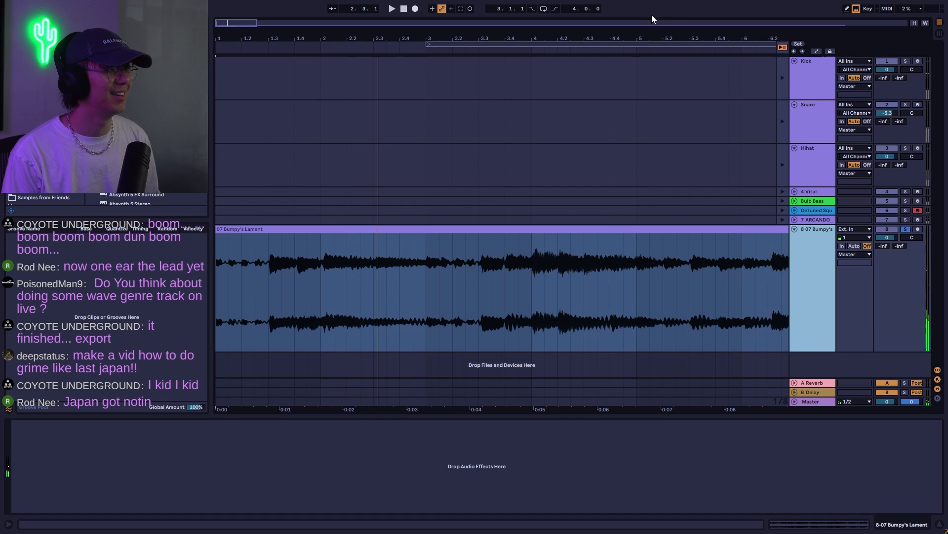
drag(653, 36, 653, 16)
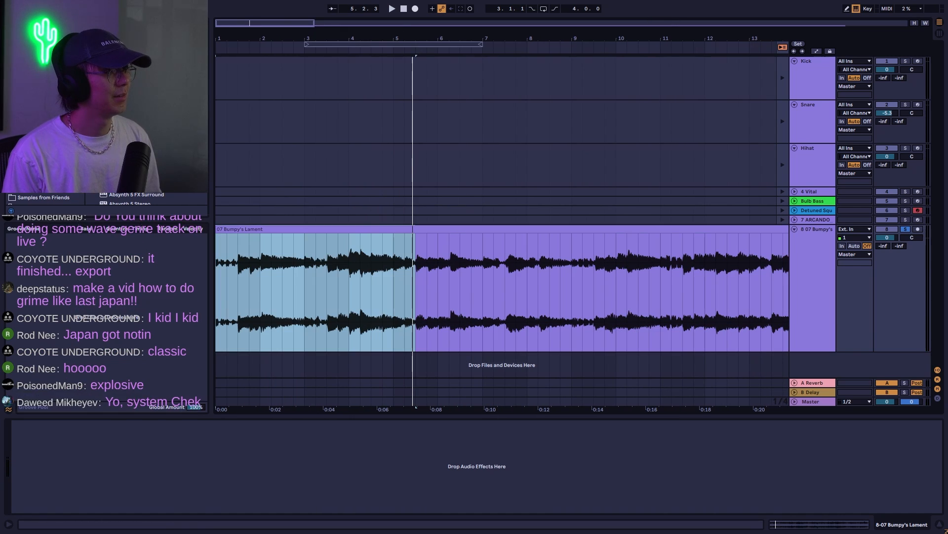
Split the Bumpy's Lament clip at 5.3.1 and delete everything after the split.
click(417, 269)
key(ctrl+e)
key(space)
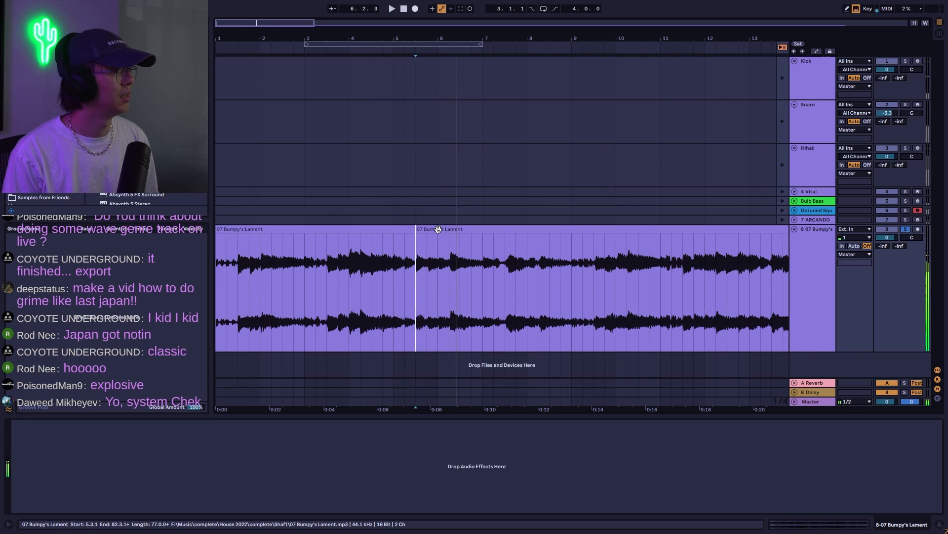
click(438, 229)
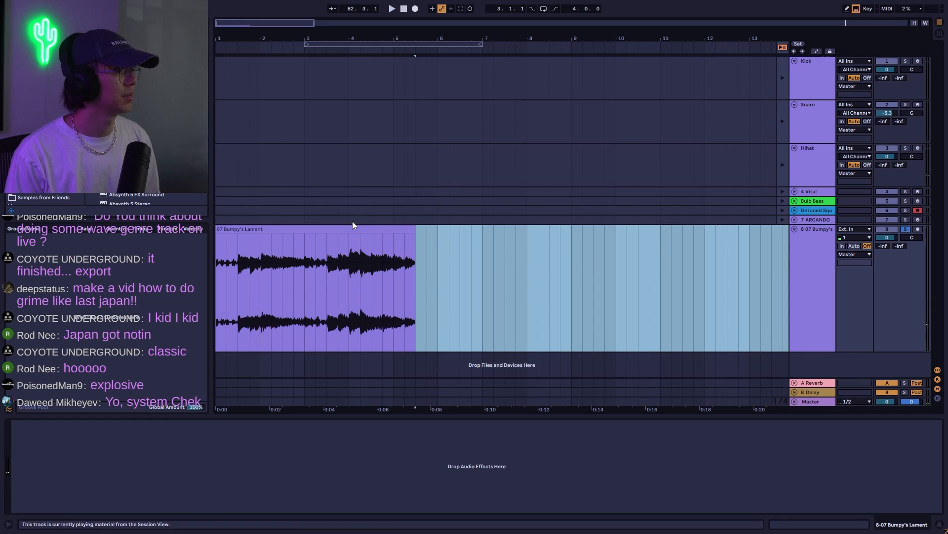
key(Delete)
Shorten the Bumpy's Lament clip and the arrangement loop to four bars, ending at bar 5, and play the loop.
click(352, 229)
key(space)
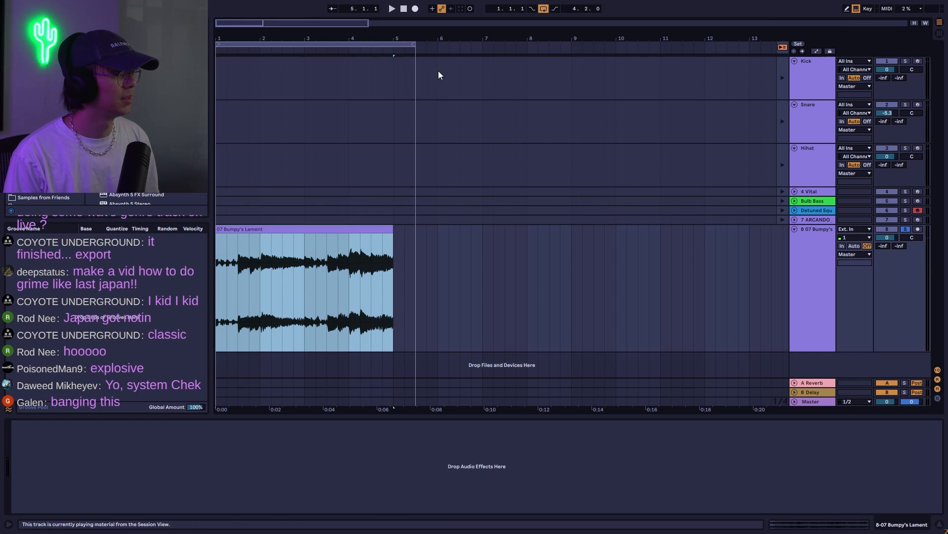
drag(410, 44, 393, 44)
key(space)
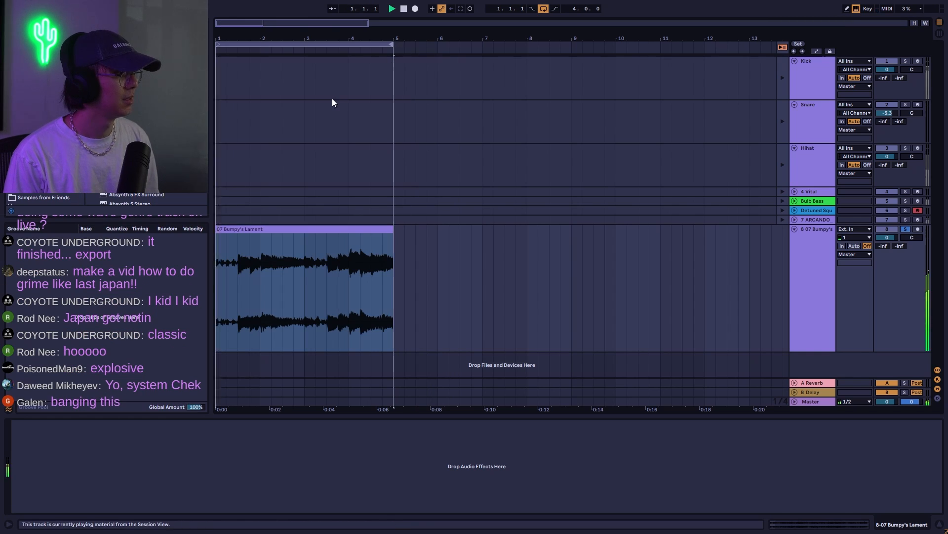
Try ending the Bumpy's Lament clip at bar 3, and return its start to bar 1 and its end to bar 5.
double_click(296, 230)
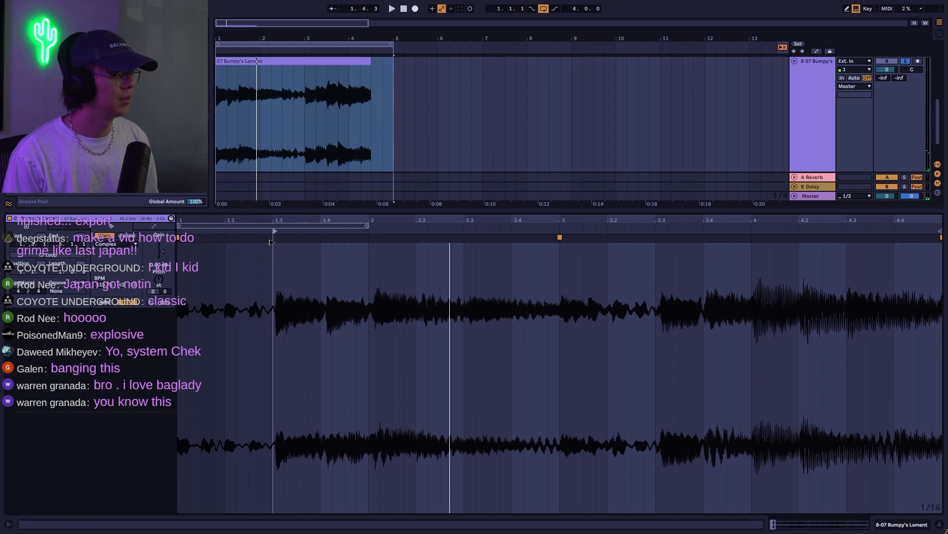
mouse_move(273, 231)
mouse_down()
mouse_move(187, 250)
mouse_move(270, 253)
mouse_move(179, 253)
mouse_up()
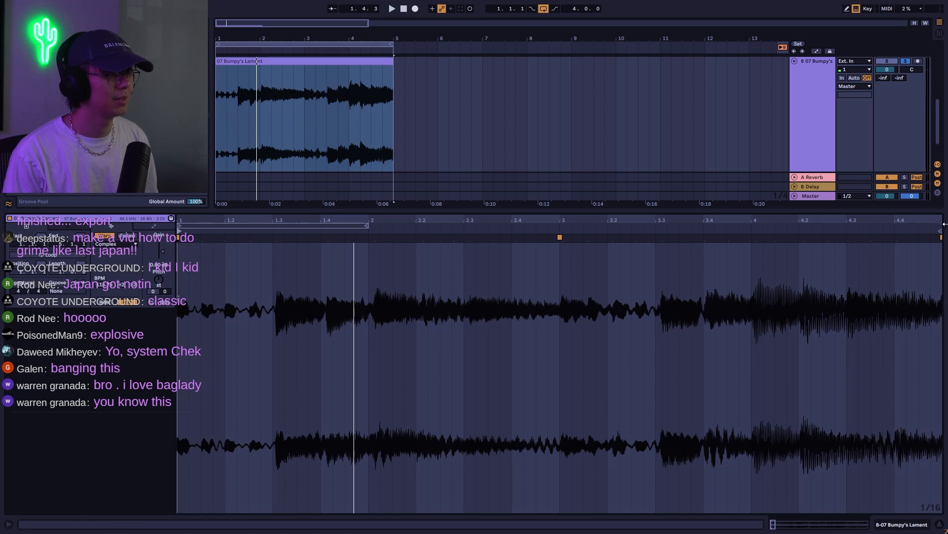
mouse_move(937, 230)
mouse_down()
mouse_move(428, 236)
mouse_move(562, 236)
mouse_up()
key(space)
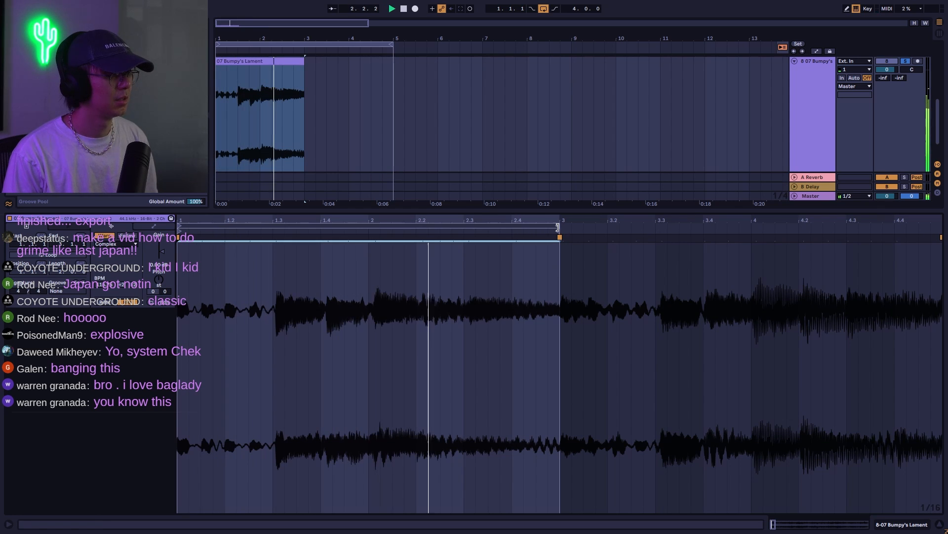
drag(558, 228, 892, 300)
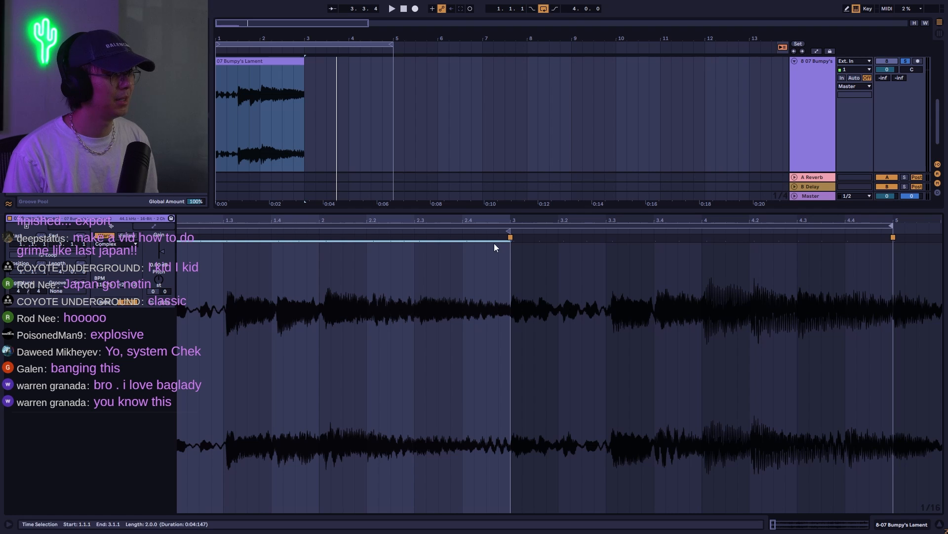
drag(509, 234, 892, 237)
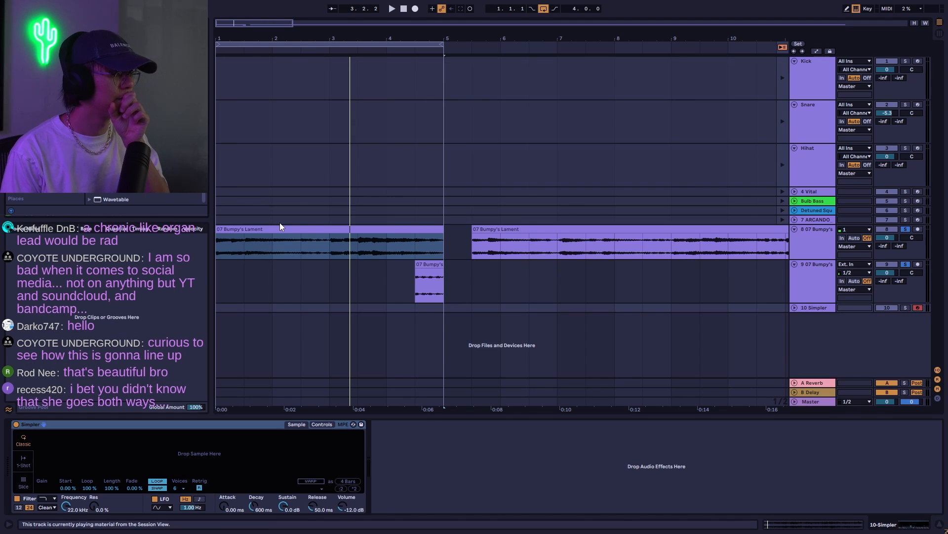
Load the first Bumpy's Lament clip into the Simpler on track 10 in Slice mode.
click(362, 251)
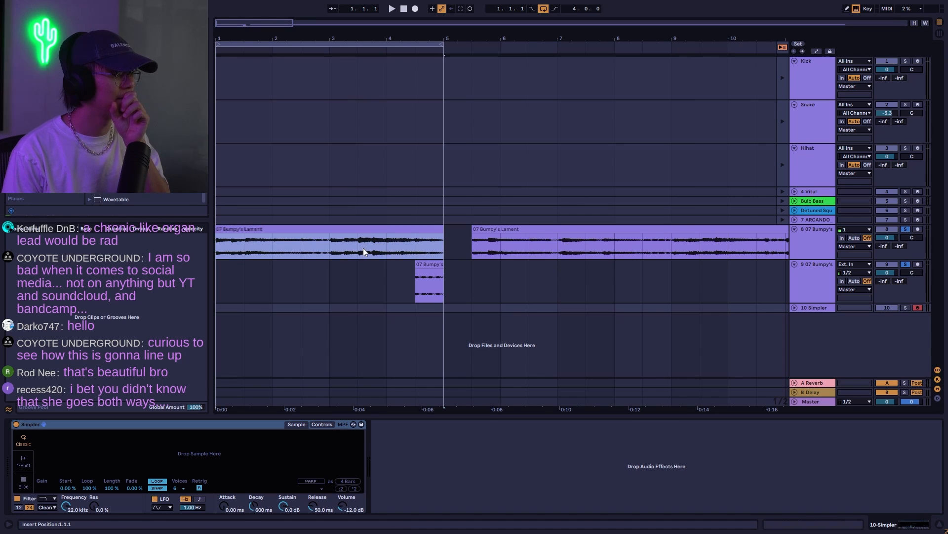
double_click(363, 251)
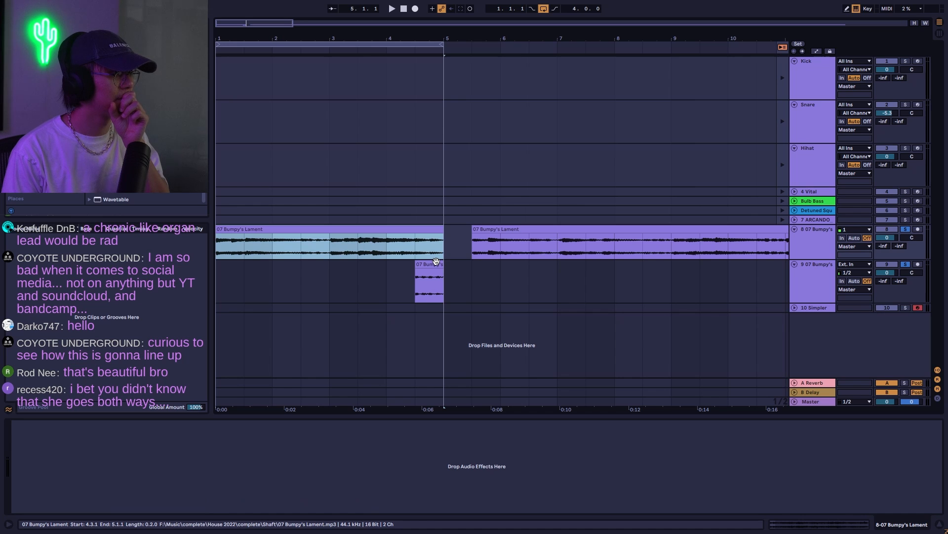
click(437, 262)
click(824, 307)
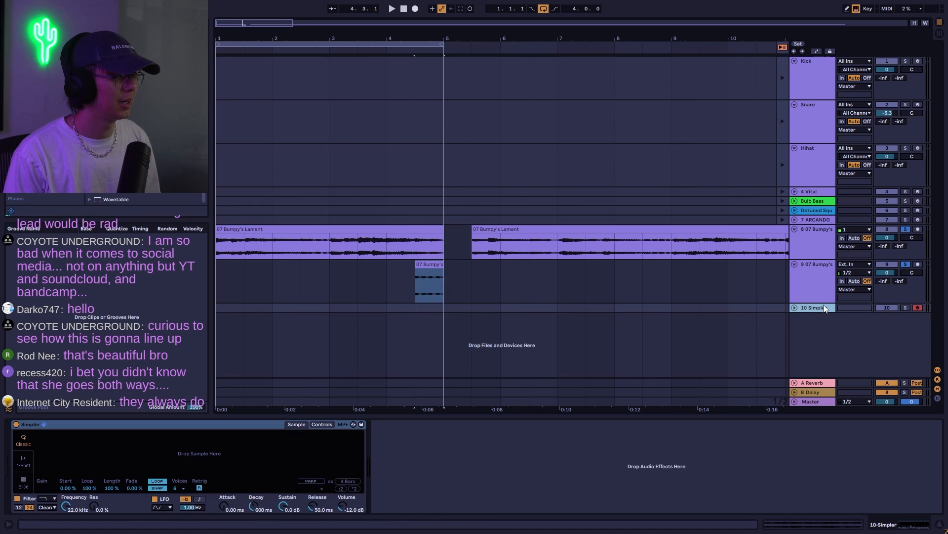
double_click(242, 250)
drag(245, 305, 342, 305)
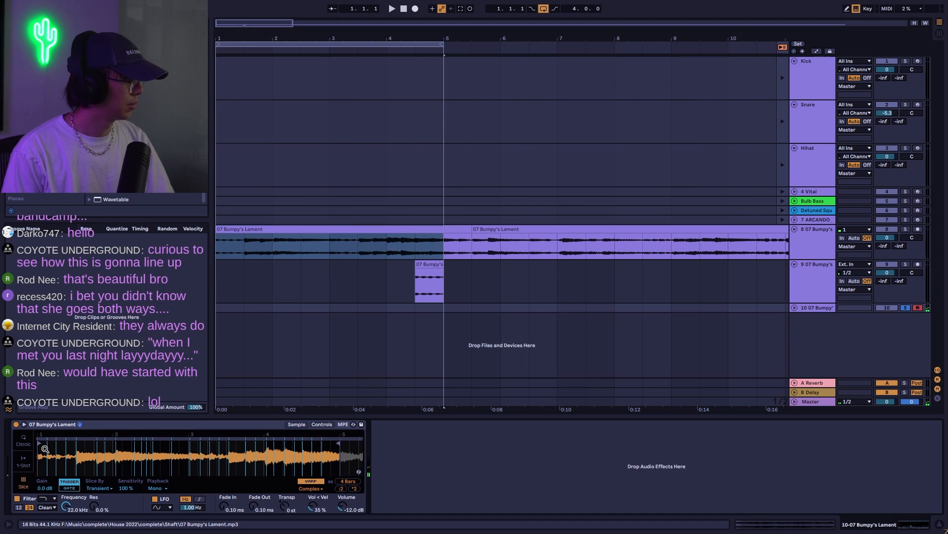
Reset the slices of the Bumpy's Lament sample in Simpler and check its pitch and envelope controls.
right_click(112, 445)
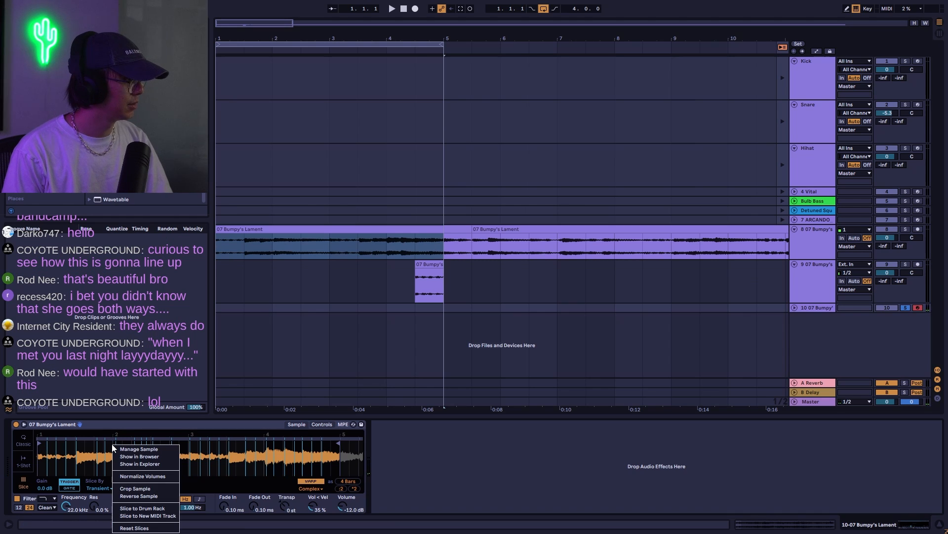
click(134, 528)
drag(120, 452, 101, 464)
click(322, 425)
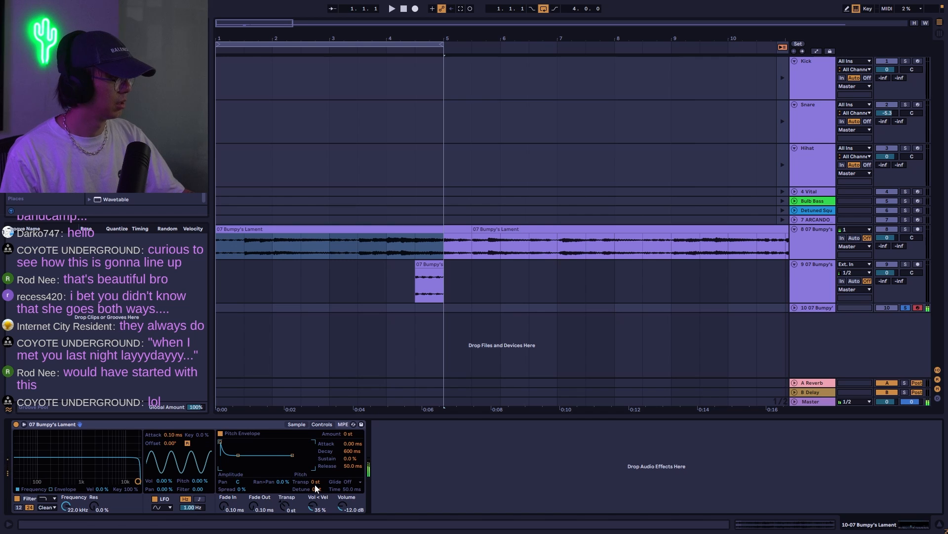
click(297, 425)
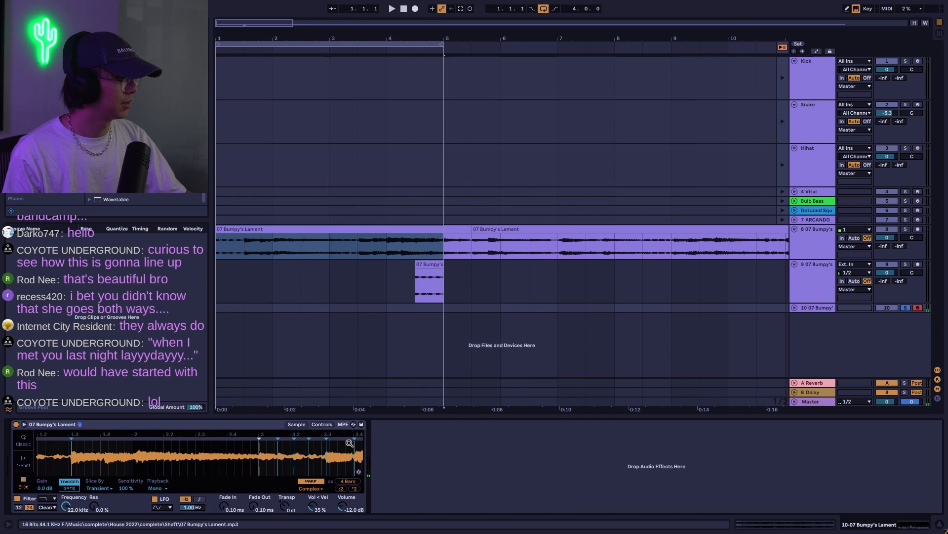
In the Session view, delete the ARCANDO clip from the second grime2 scene, row 7, and launch that scene.
key(Tab)
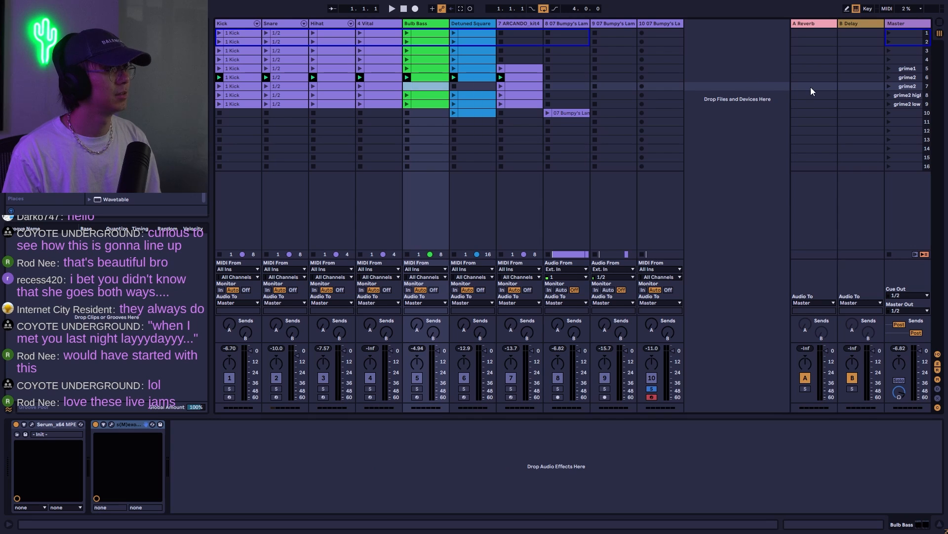
click(520, 85)
key(Delete)
click(892, 86)
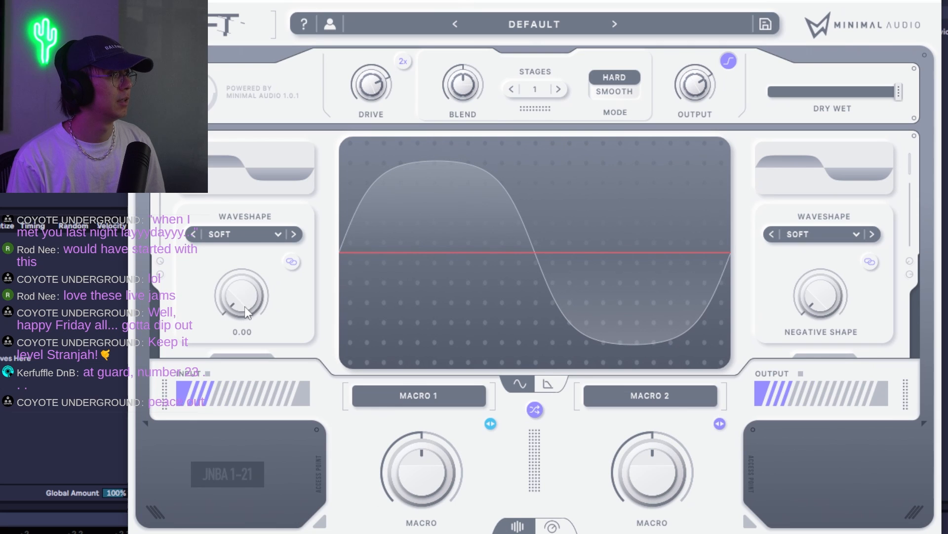
Raise Rift's positive and negative shape by similar amounts, increase its drive slightly and close the plug-in window.
drag(244, 306, 246, 248)
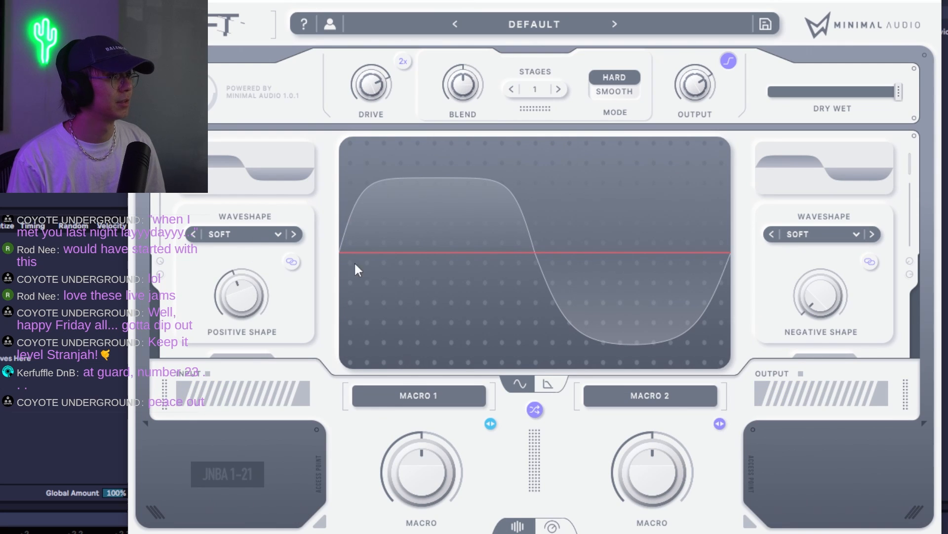
drag(806, 295, 793, 219)
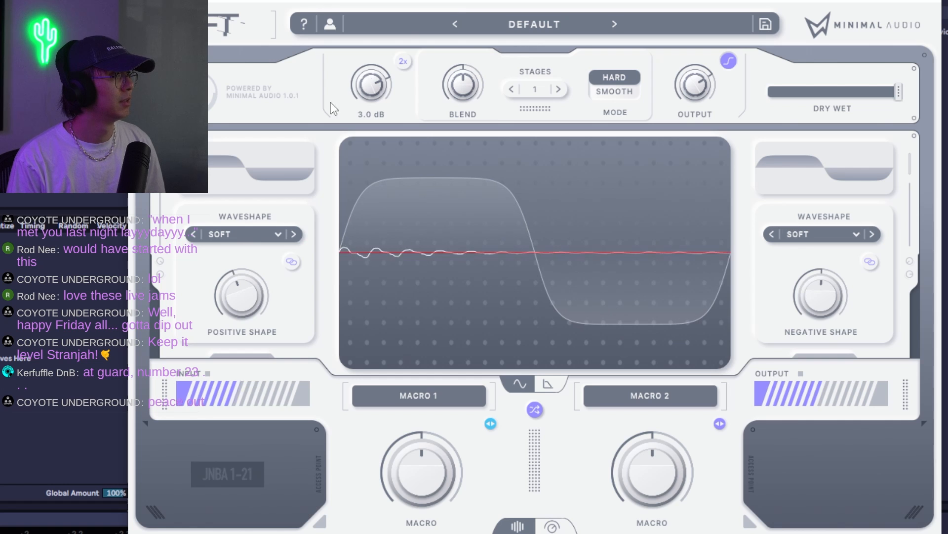
drag(374, 87, 376, 72)
click(930, 1)
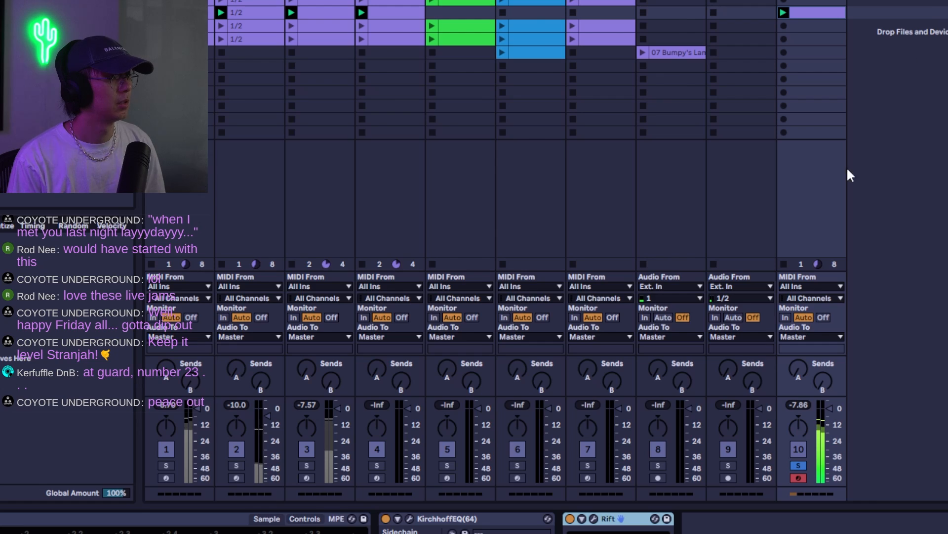
Turn off solo on the sliced sample track 10, add MIDI track 11 for a second Bumpy's Lament part and play them together.
click(798, 465)
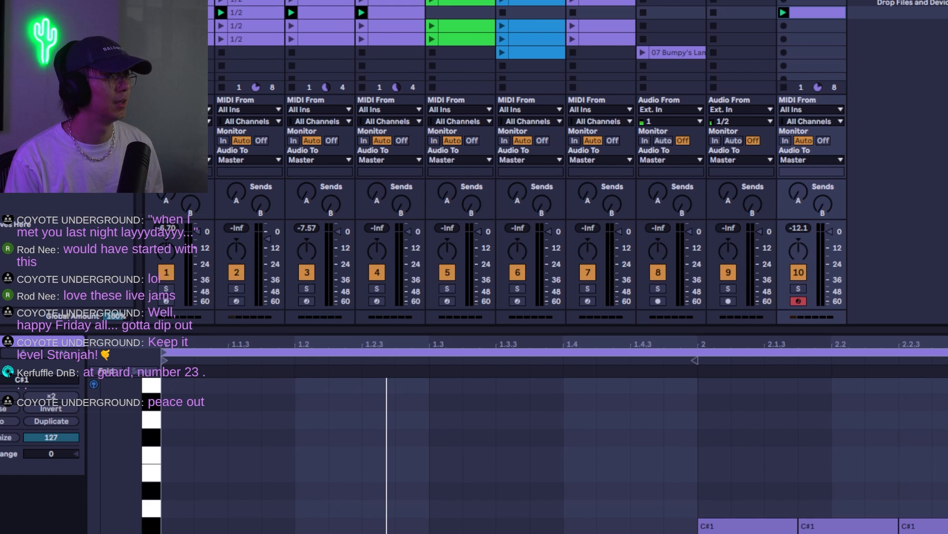
key(ctrl+shift+t)
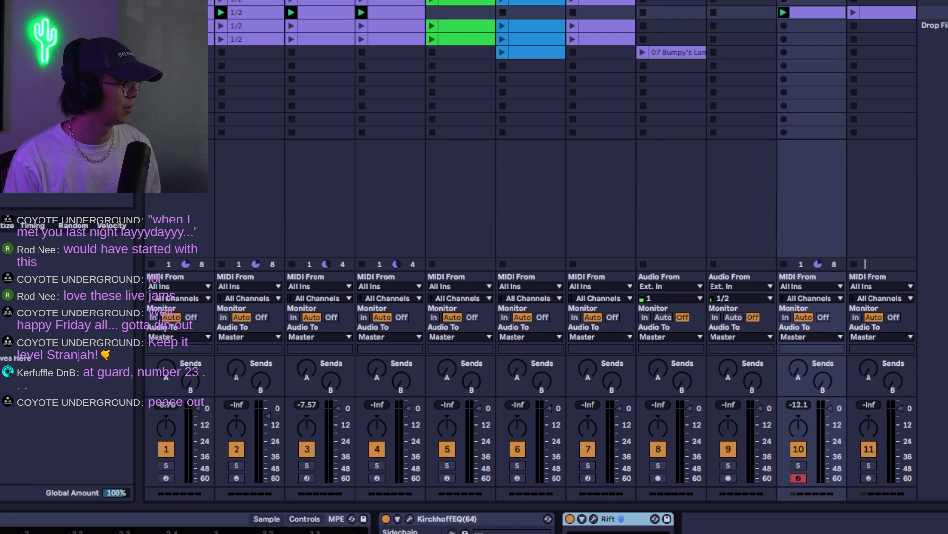
key(space)
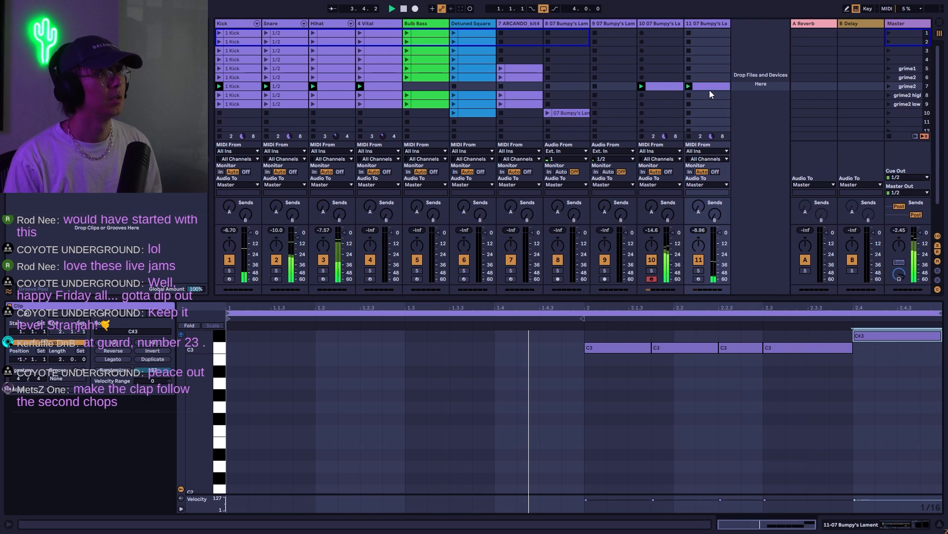
Create a Bulb Bass clip in scene row 7, paste the chop rhythm and lower its notes one octave to G0 and G#0.
double_click(426, 86)
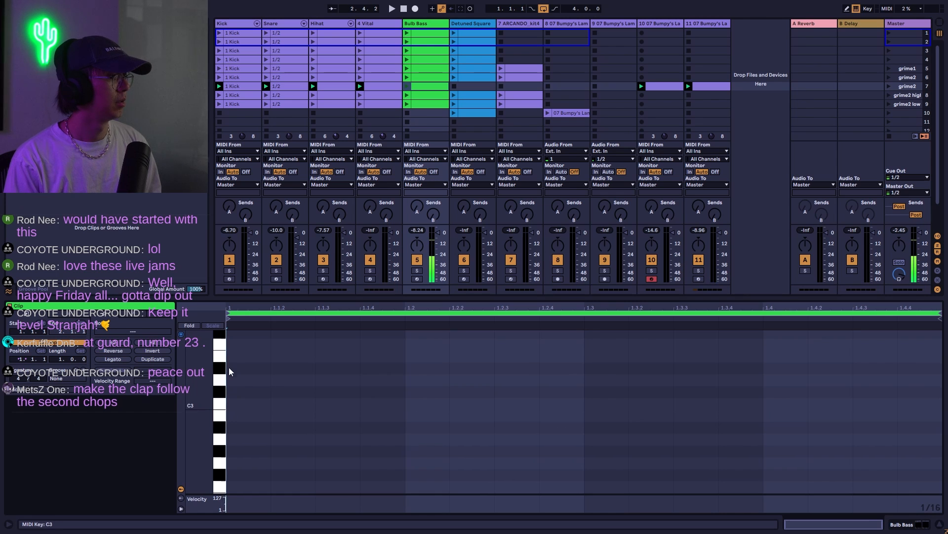
key(ctrl+v)
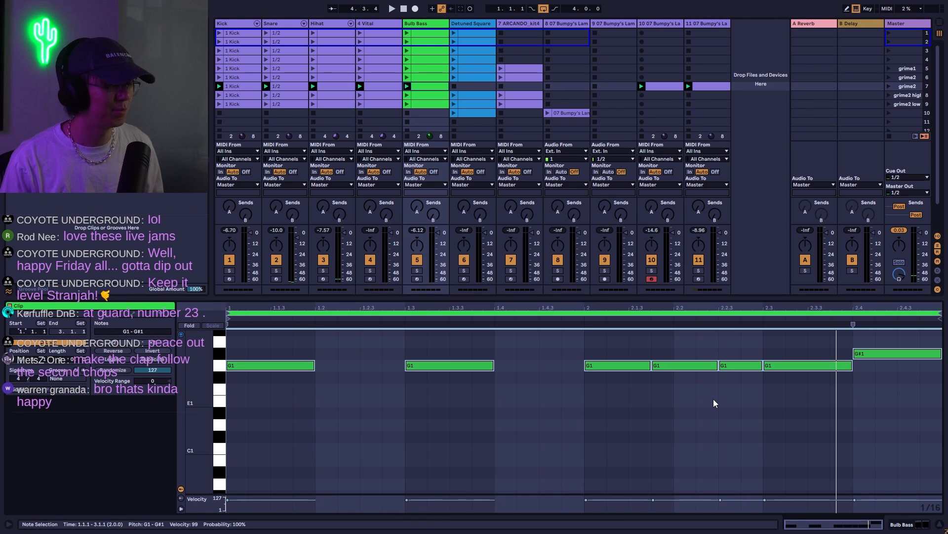
key(shift+Down)
key(space)
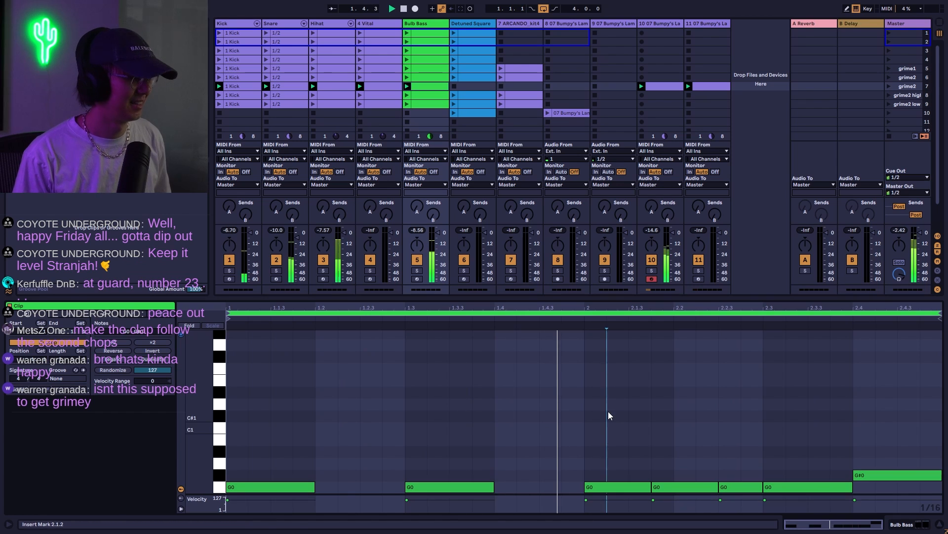
Lengthen the Bulb Bass clip's G0 notes at 1.1 and 1.3 to two beats each and play the scene.
drag(571, 438, 399, 487)
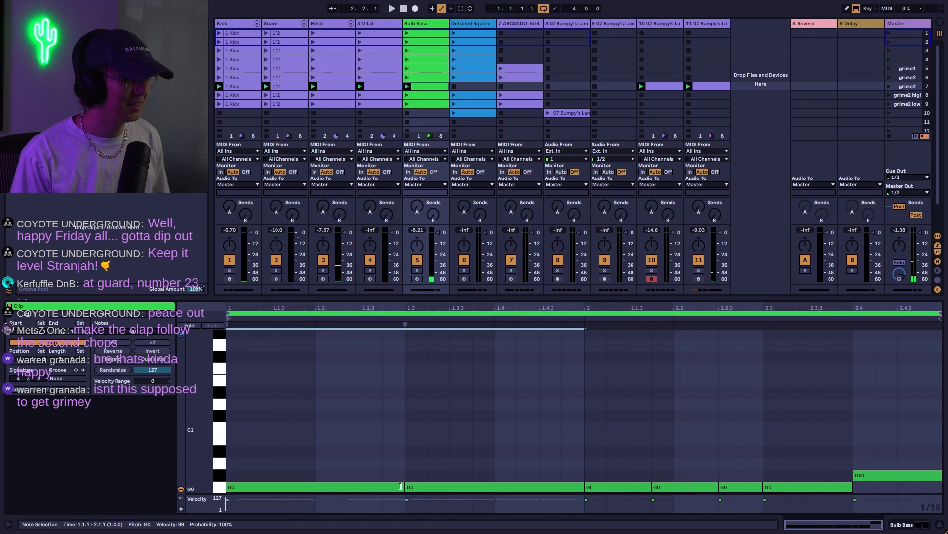
click(403, 428)
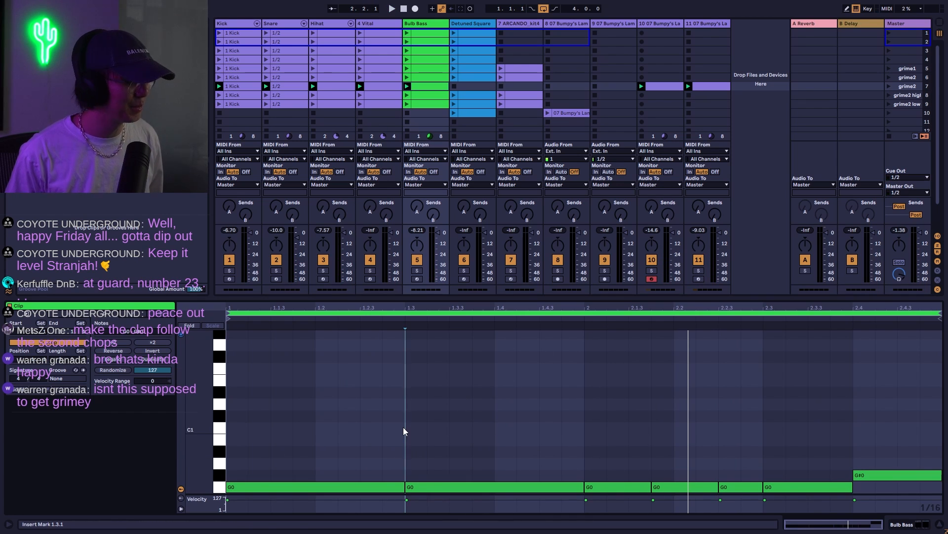
click(612, 440)
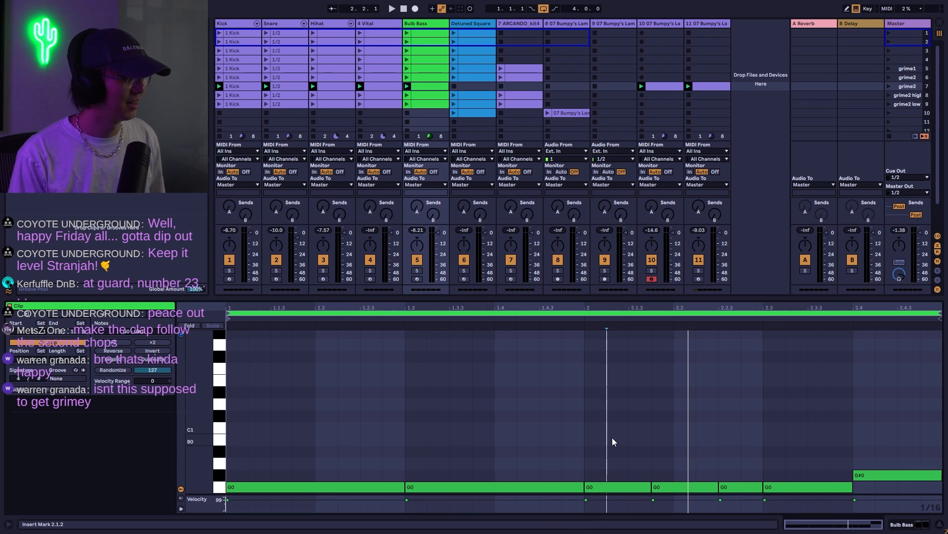
key(space)
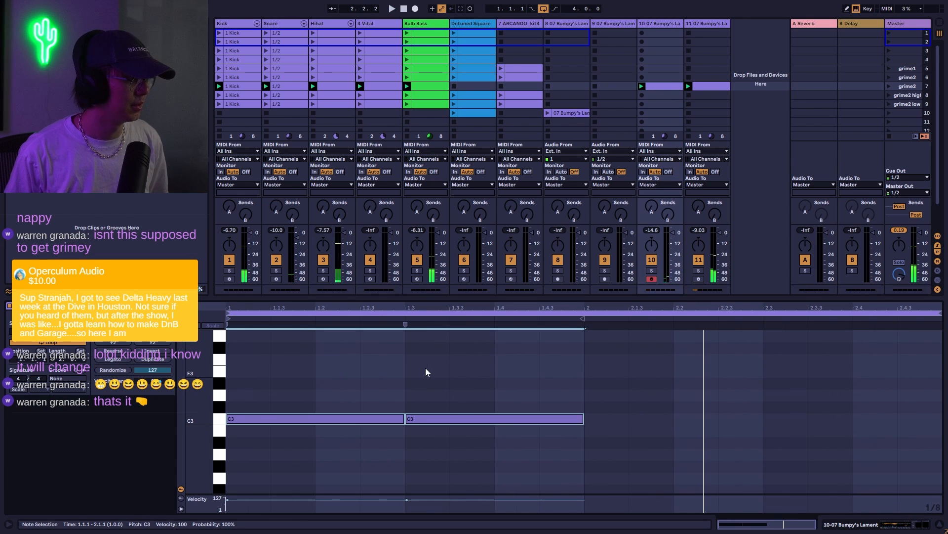
Rearrange the track 10 chop clip into three C3 notes starting at 1.1, 1.2.3 and 1.4 and ending at 2.1, and play it.
drag(462, 420, 567, 420)
key(space)
drag(672, 419, 583, 419)
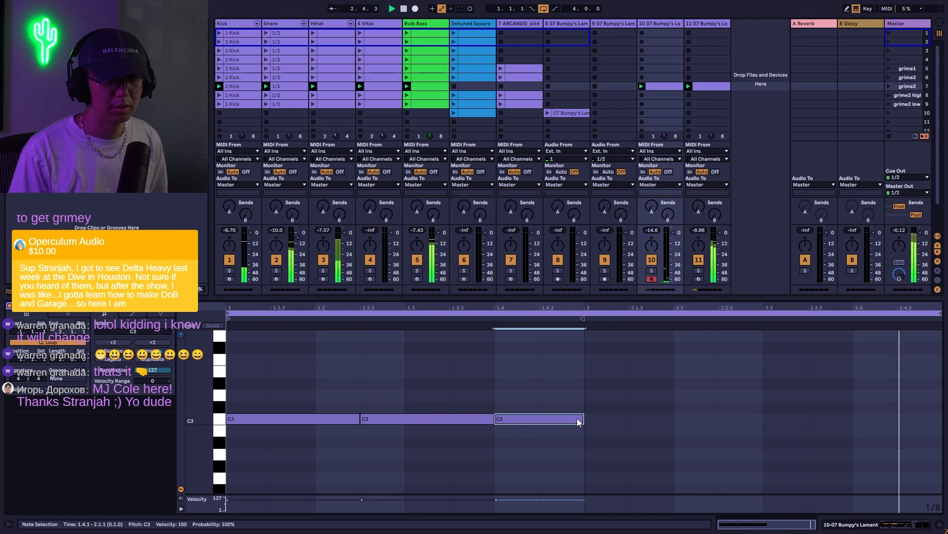
click(628, 413)
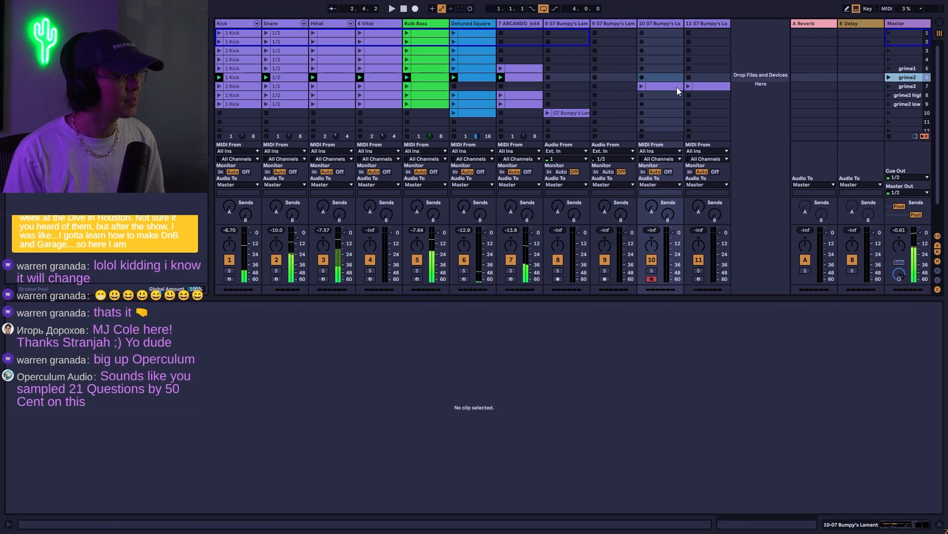
Move the Bumpy's Lament clips on tracks 10 and 11 up to the grime2 scene in row 6 and play that scene.
key(space)
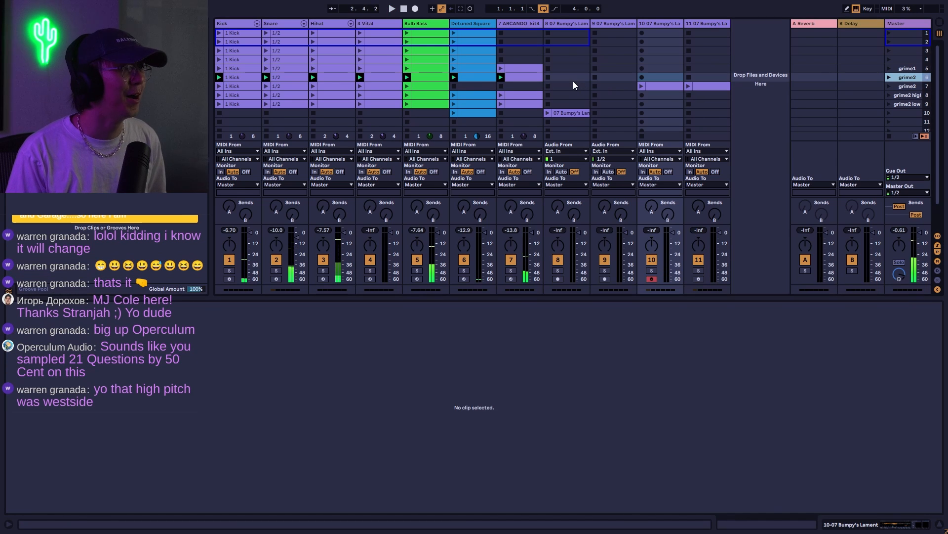
click(697, 87)
drag(697, 86, 674, 77)
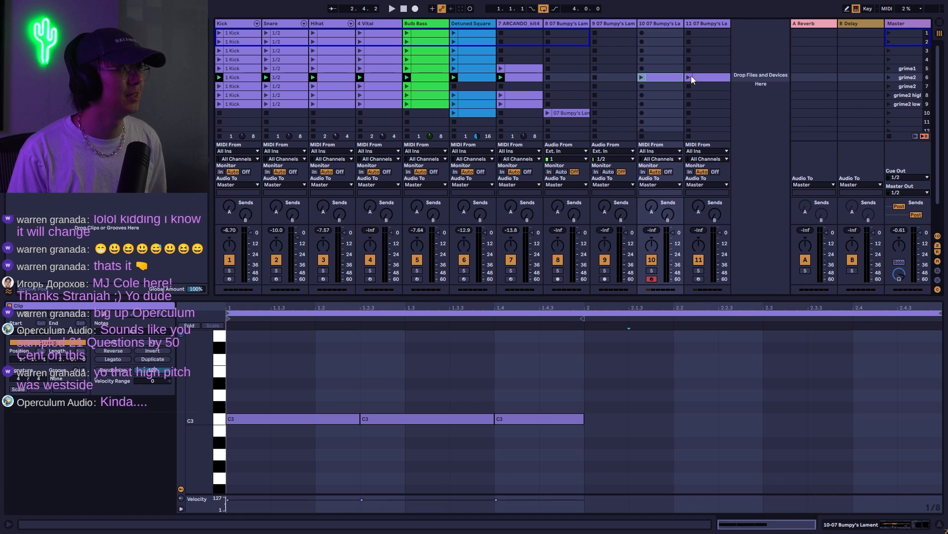
click(890, 78)
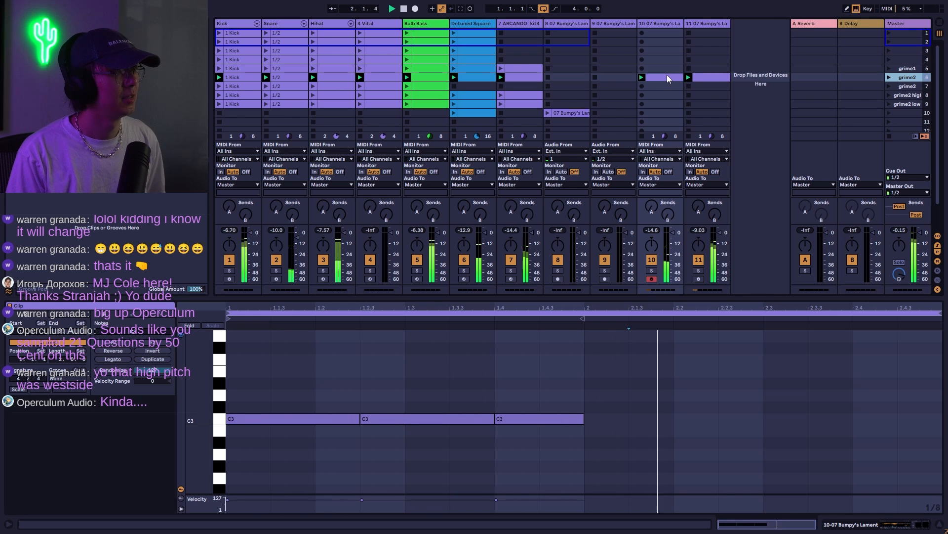
click(890, 77)
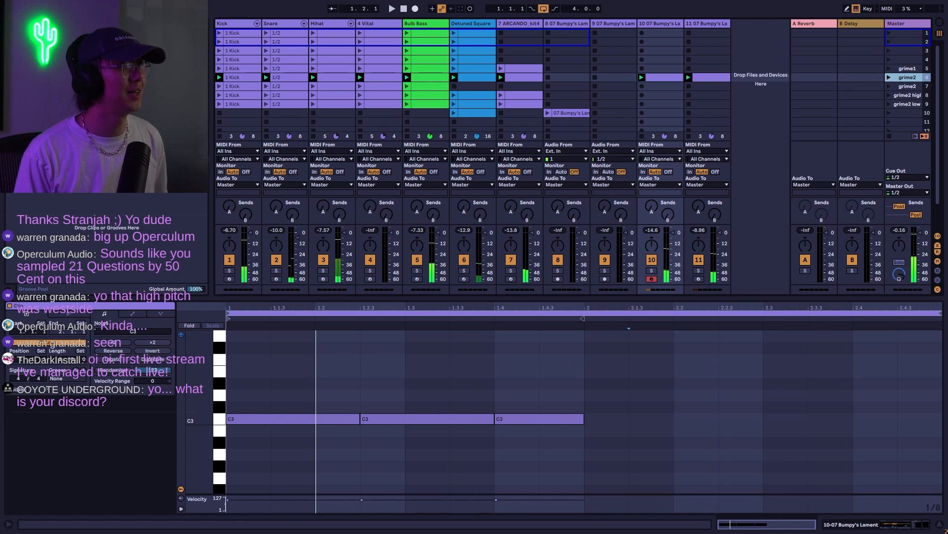
Show the device chain of Bumpy's Lament track 10 and play the beat.
click(675, 25)
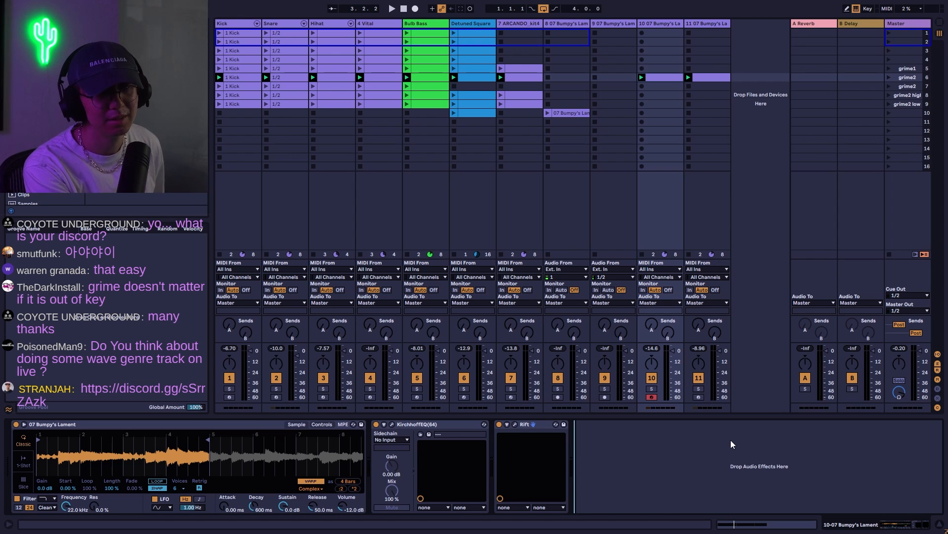
key(space)
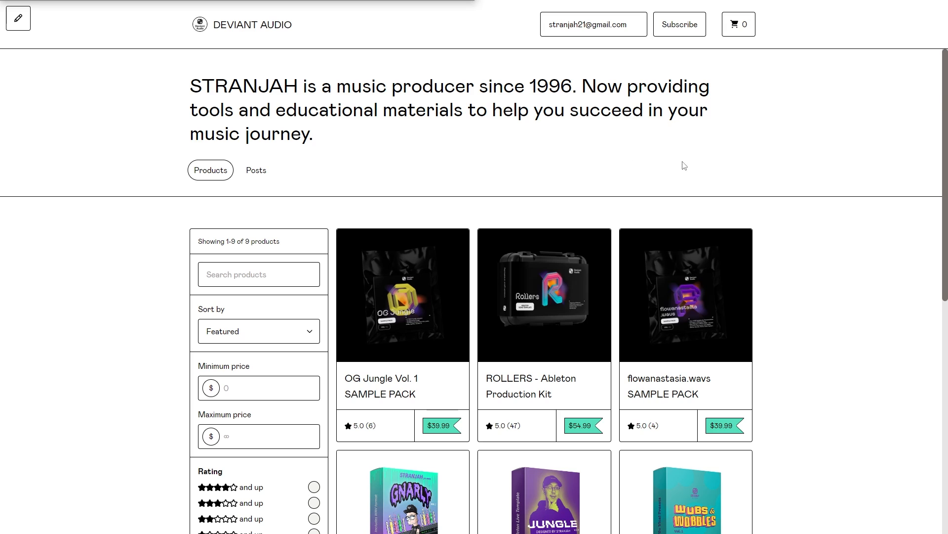
scroll(474, 316, down, 5)
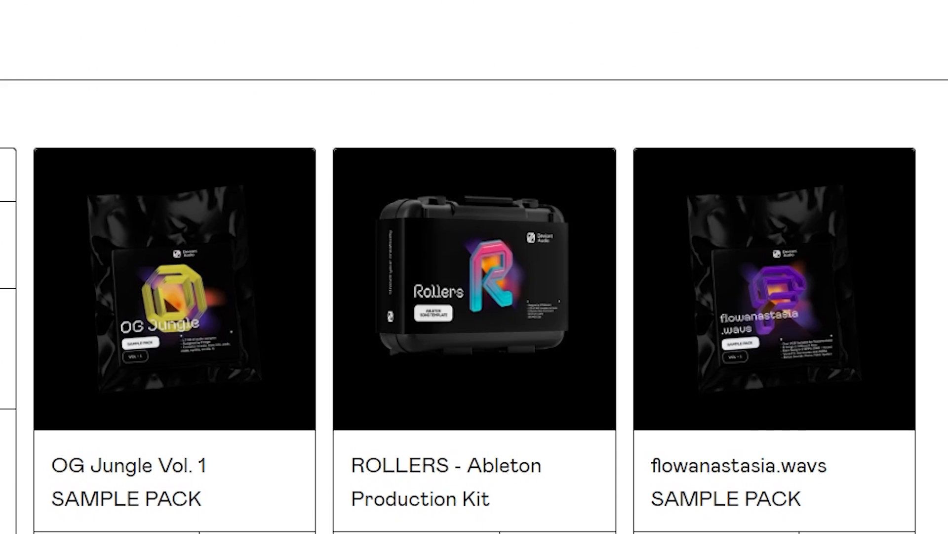
scroll(474, 267, down, 2)
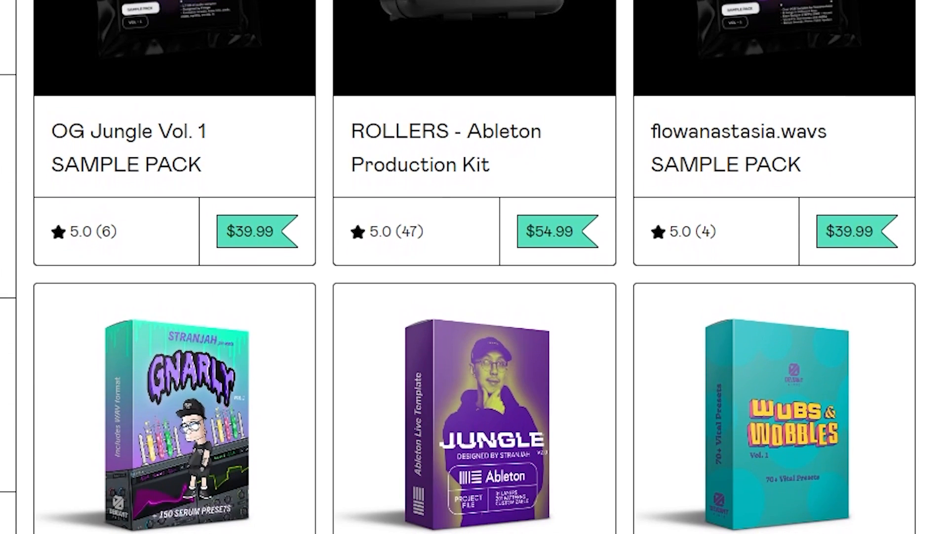
scroll(474, 267, down, 1)
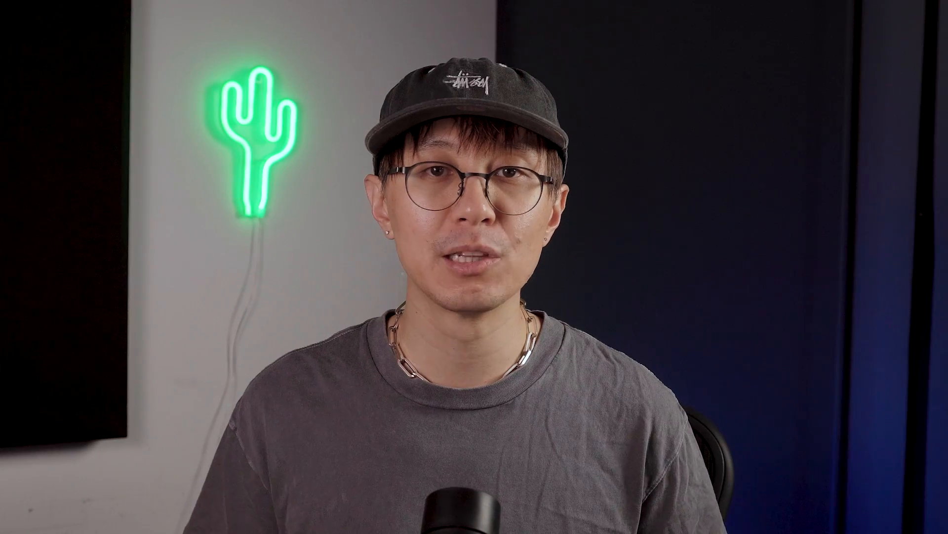